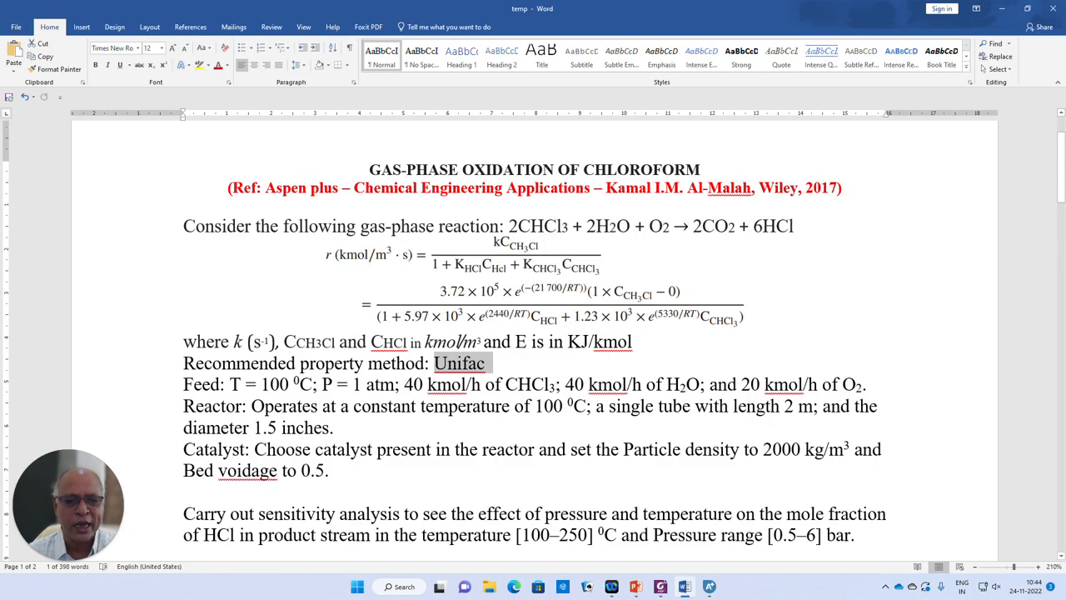
- Switch from the chloroform oxidation problem statement to Aspen Plus and maximize its window
scroll(533, 333, down, 1)
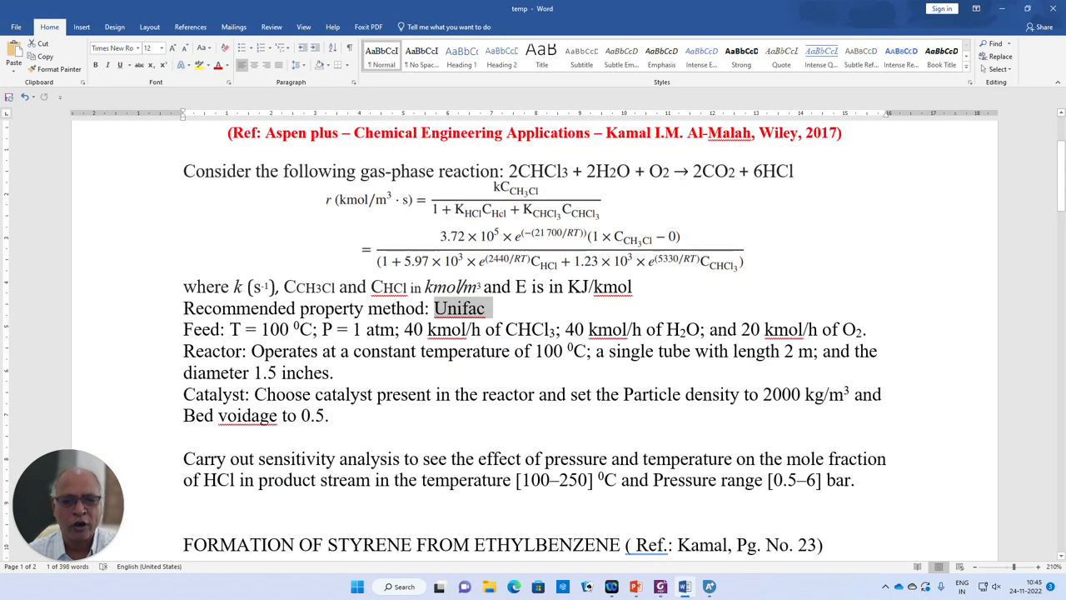
scroll(534, 334, up, 1)
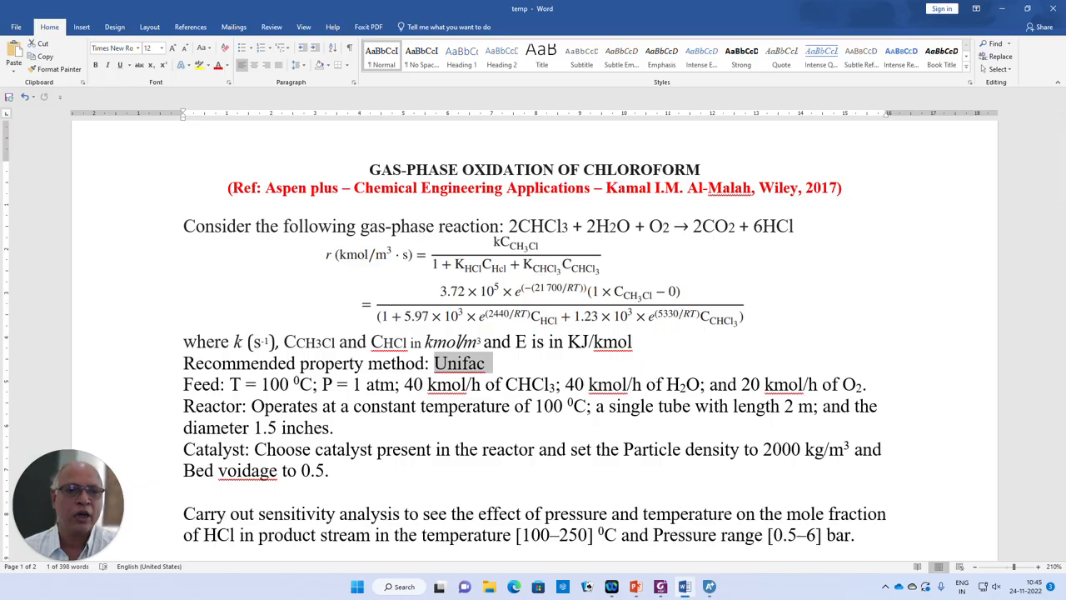
drag(470, 9, 364, 67)
drag(0, 7, 655, 12)
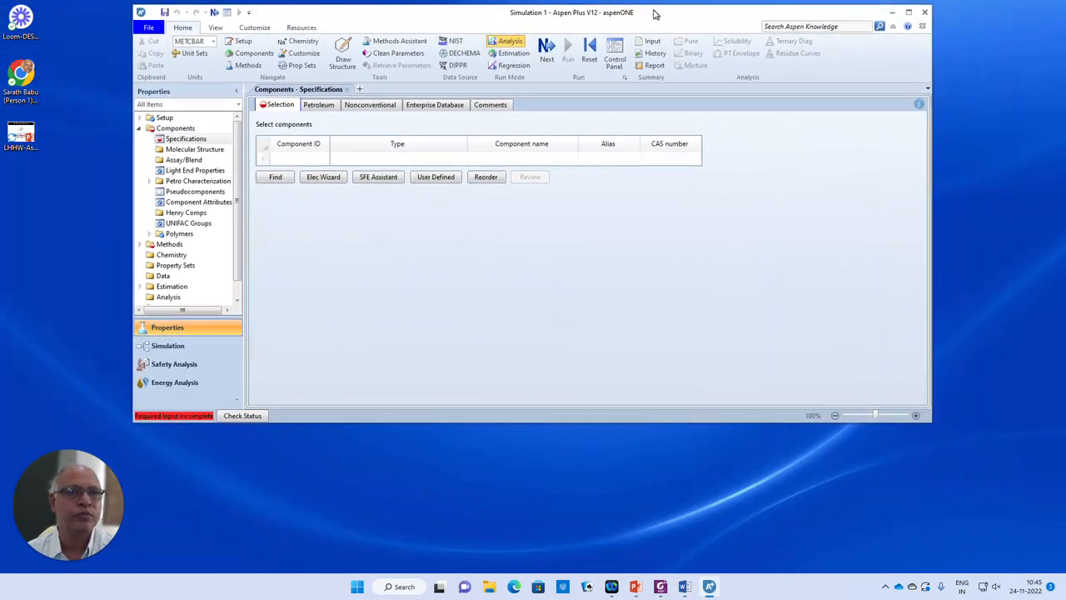
click(907, 9)
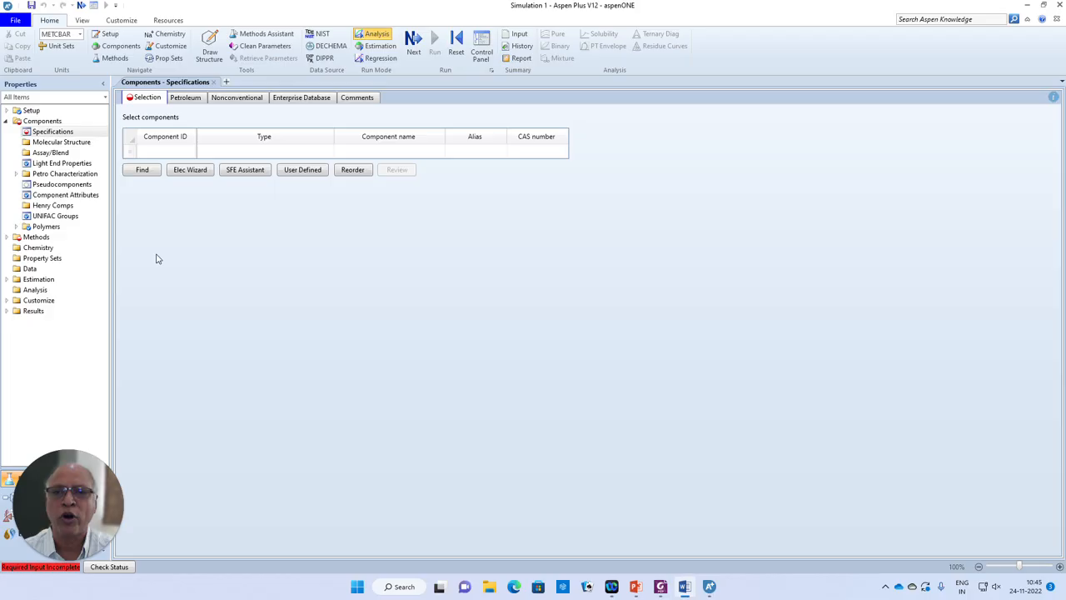
- Add CHCL3 and H2O as the first two components in the component specifications
click(163, 152)
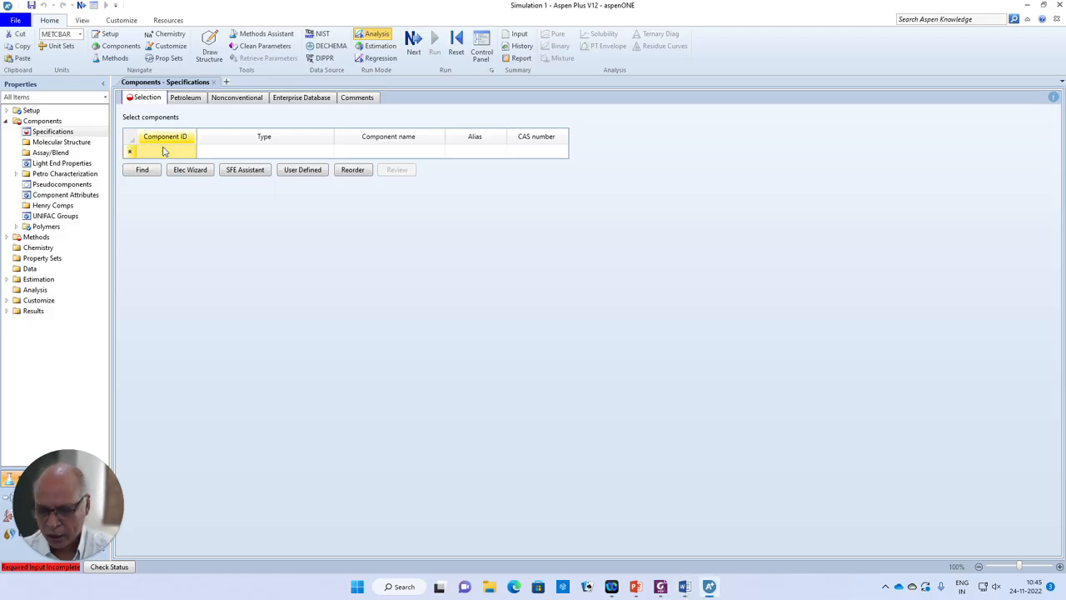
text(CH)
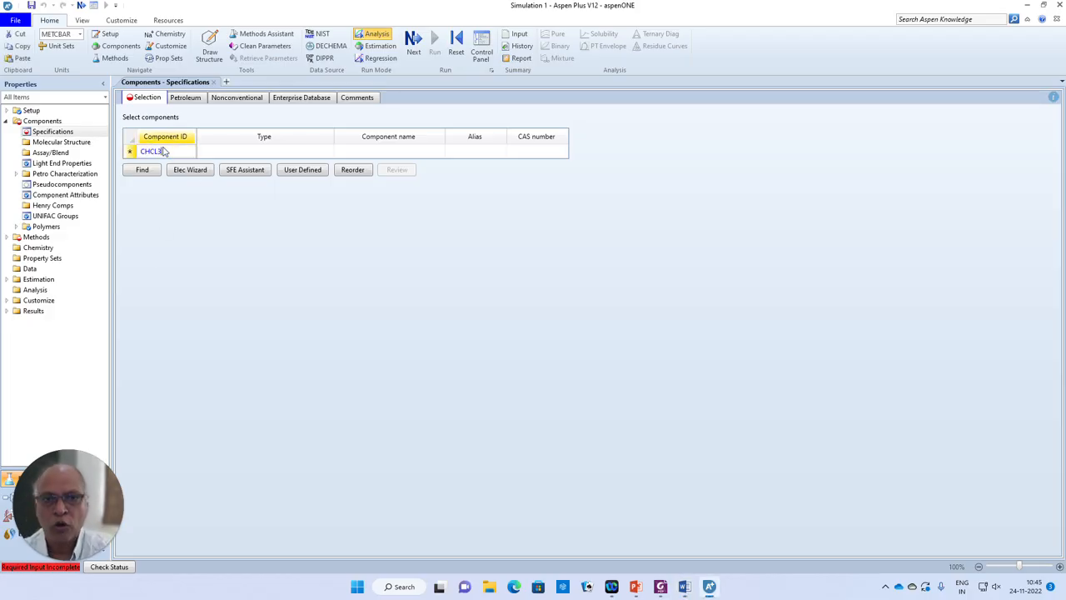
text(CL3)
key(Return)
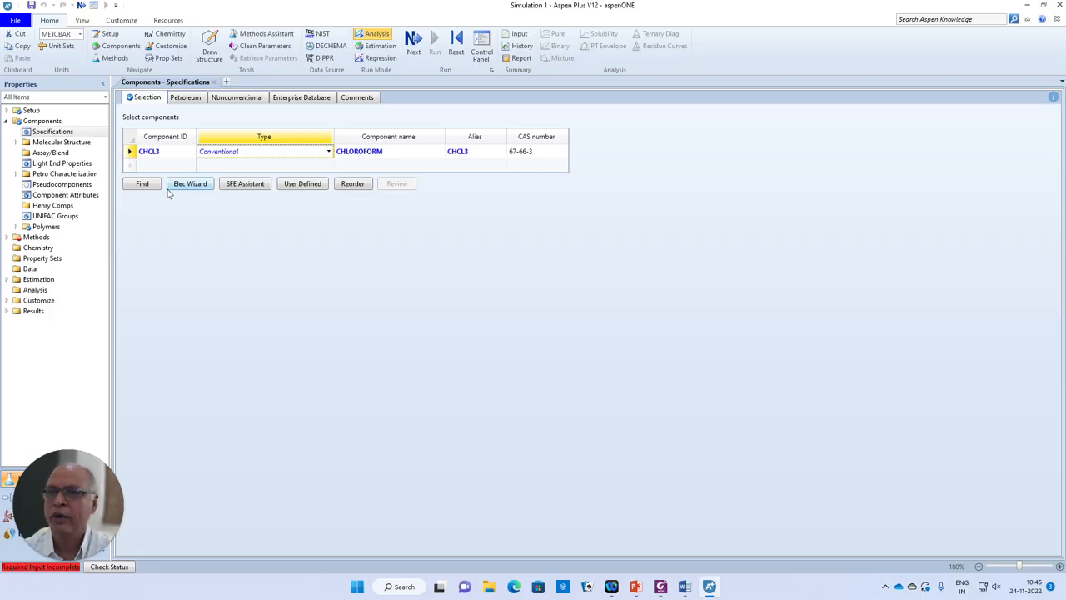
click(152, 163)
text(H2)
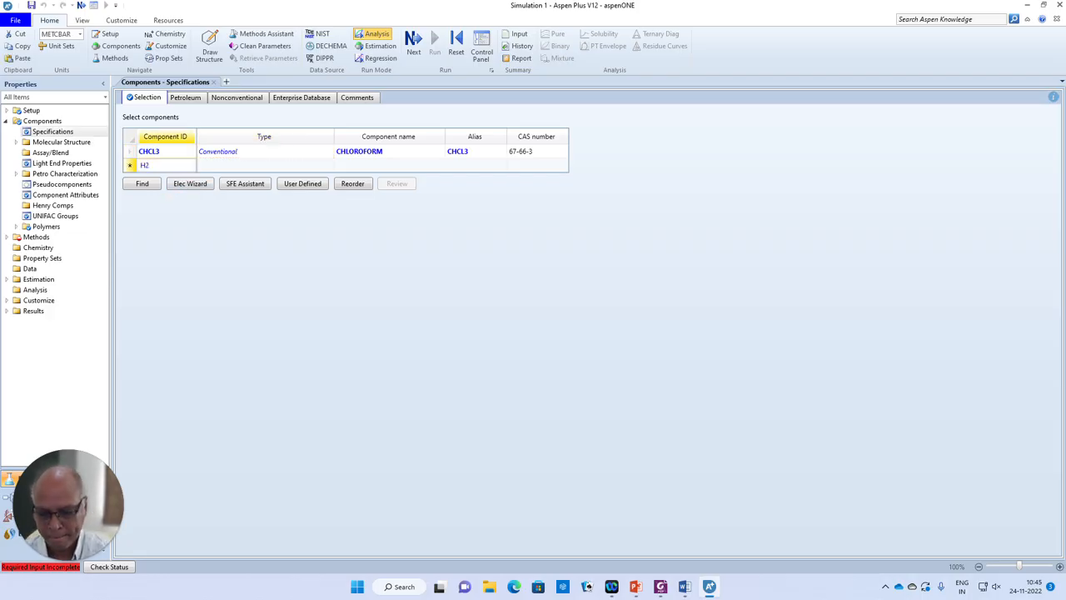
text(O)
key(Return)
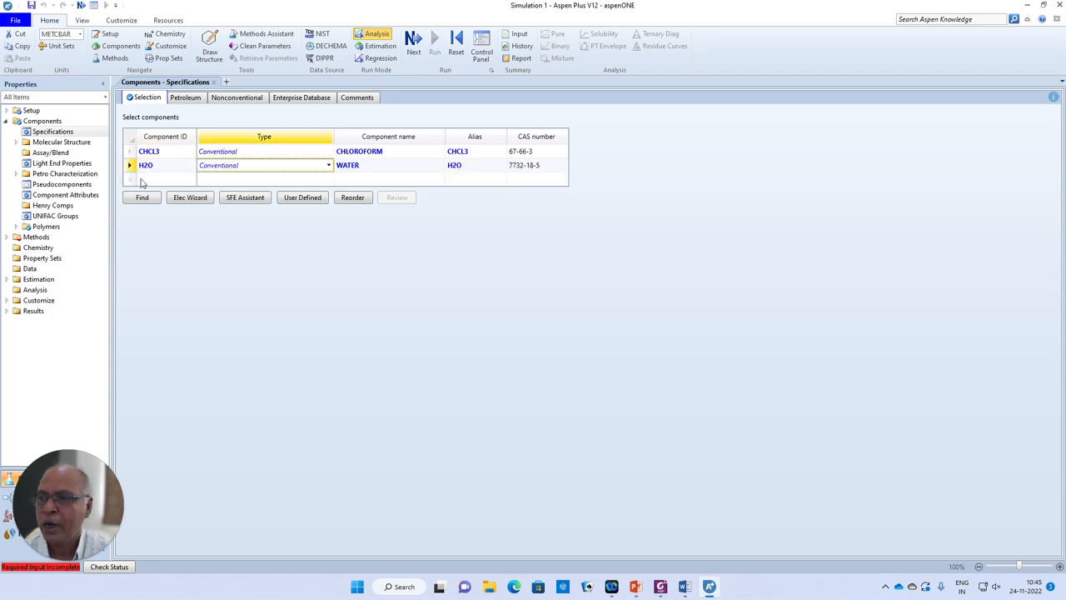
- Add O2, CO2 and HCL to the component list below water
click(161, 179)
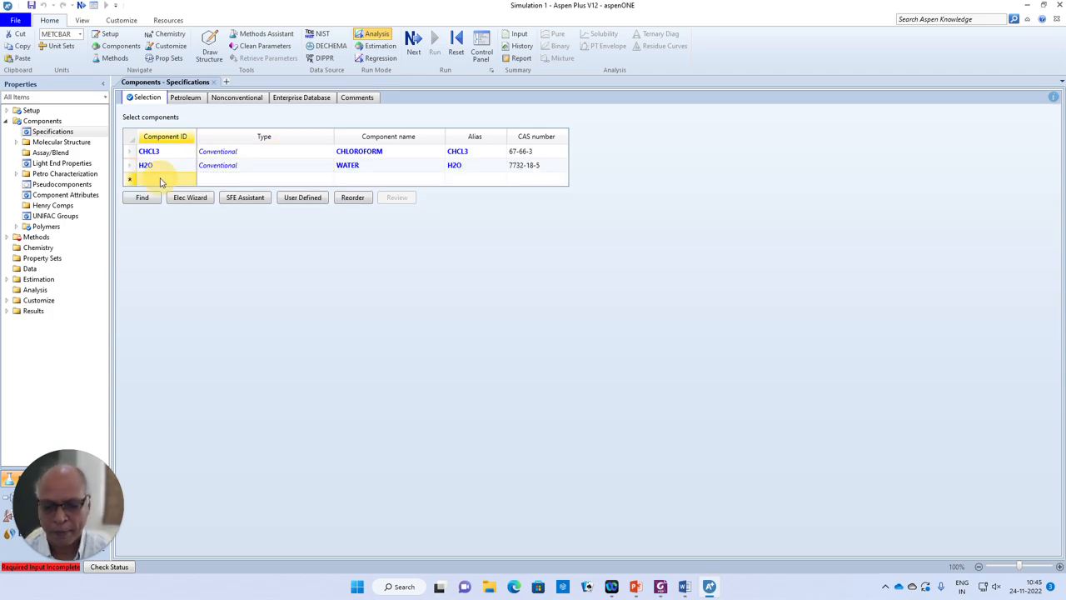
text(O2)
key(Return)
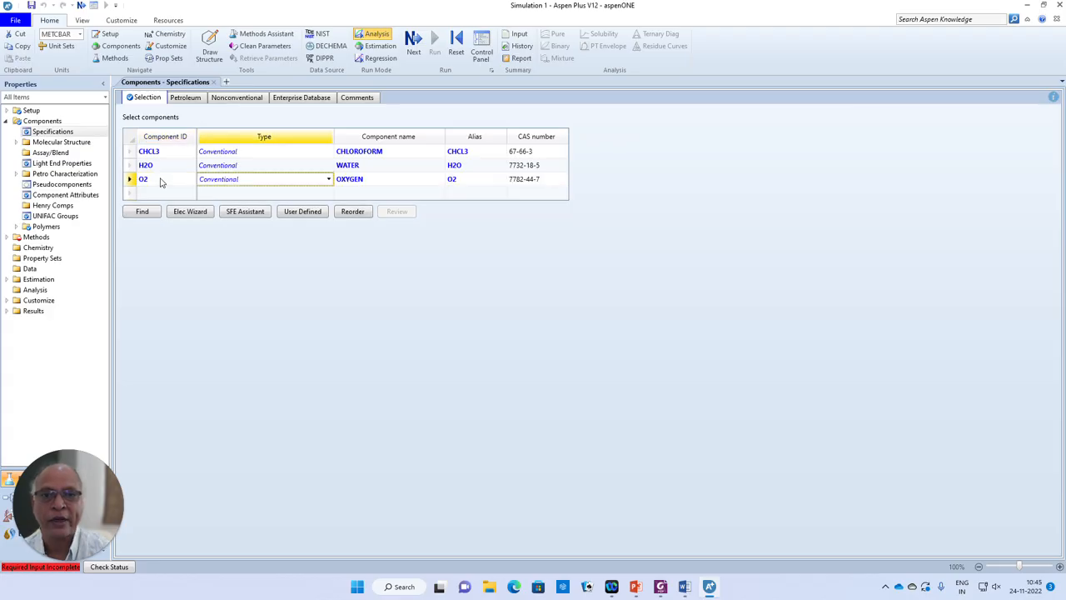
click(162, 196)
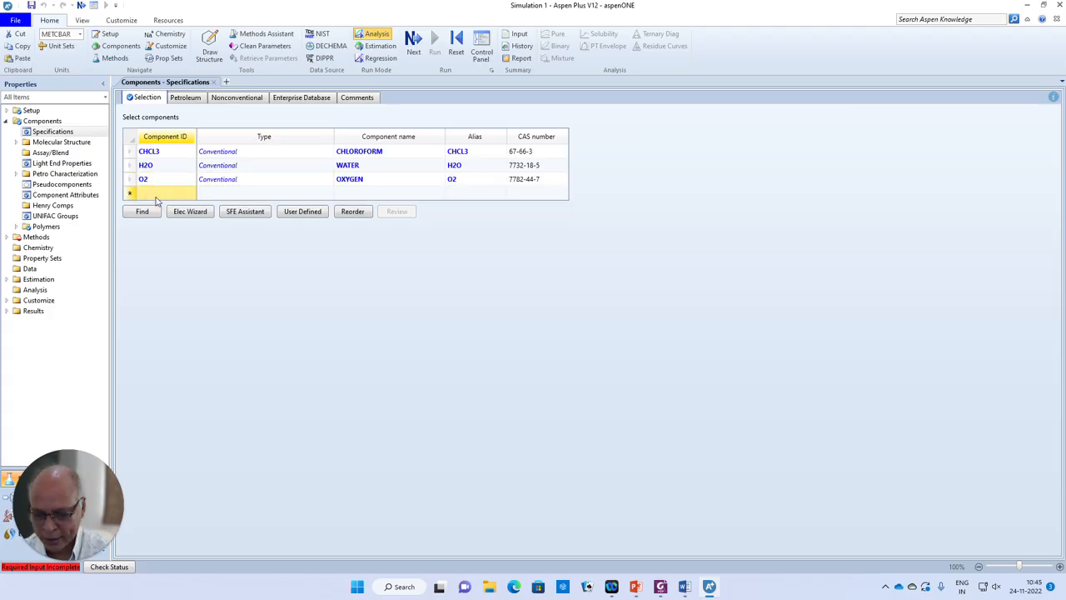
text(CO2)
key(Return)
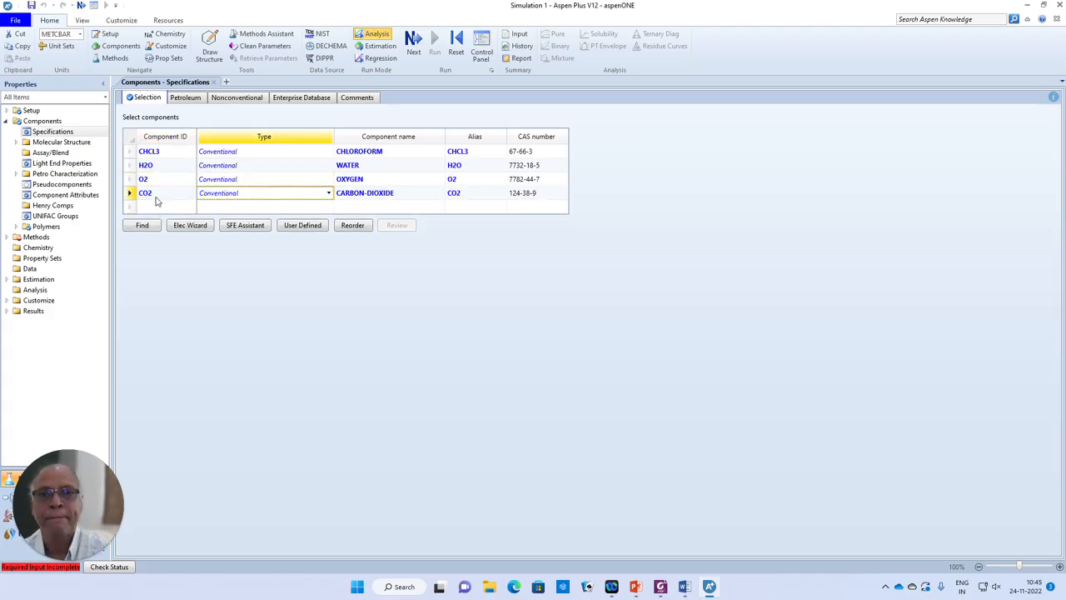
click(152, 208)
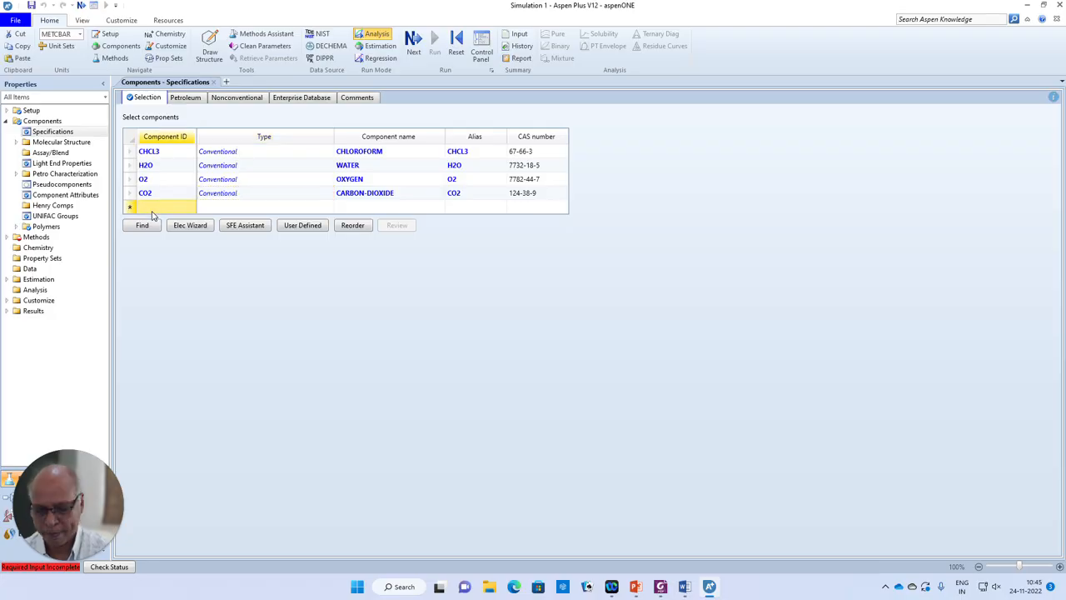
text(HCL)
key(Return)
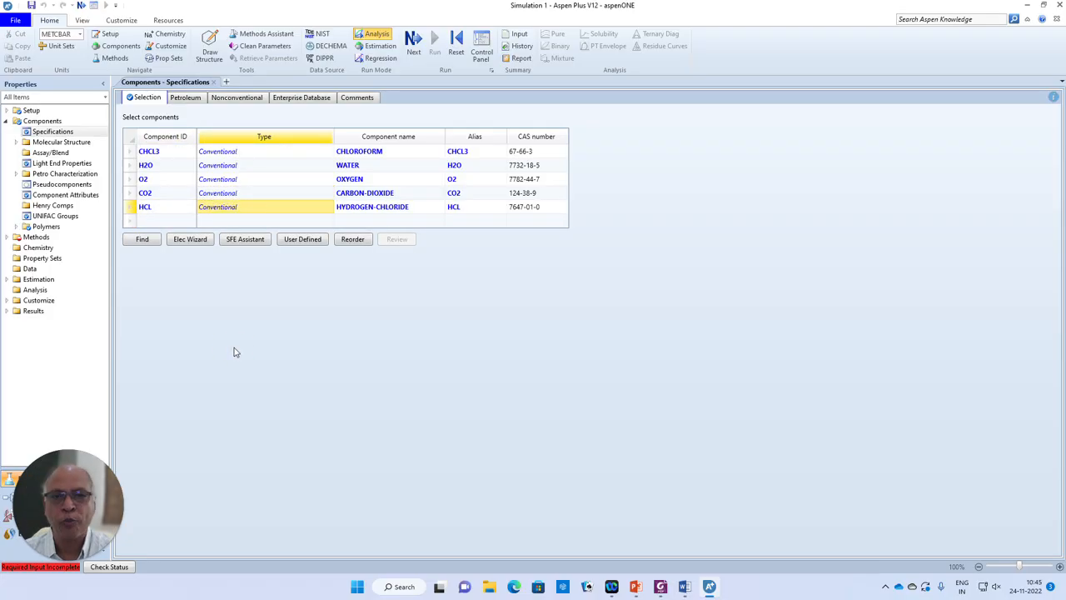
- Proceed to the methods specifications and choose UNIFAC as the global property method
click(414, 39)
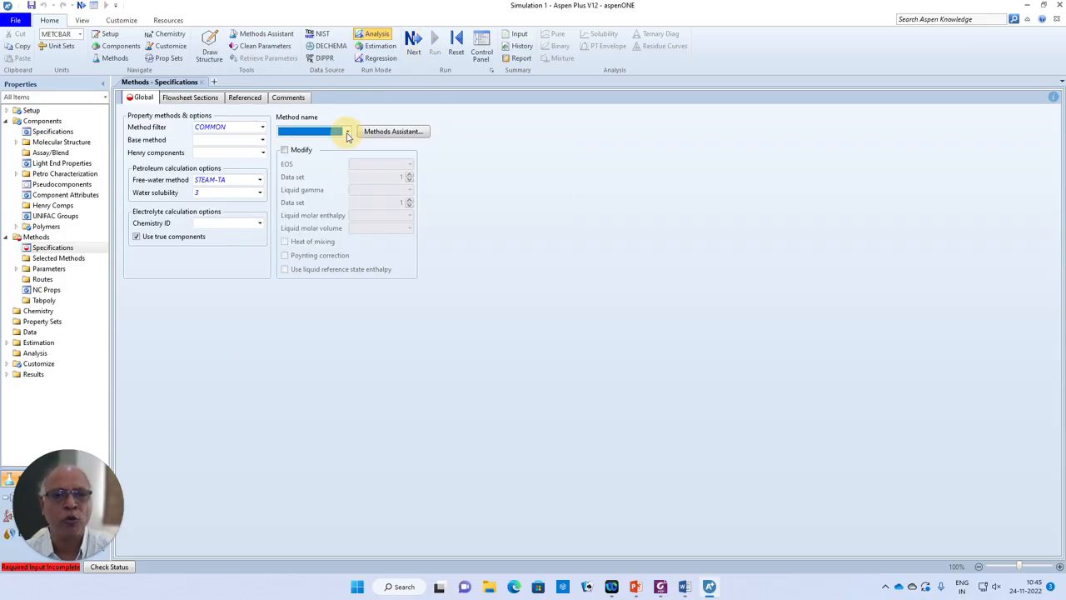
click(347, 136)
drag(348, 154, 347, 269)
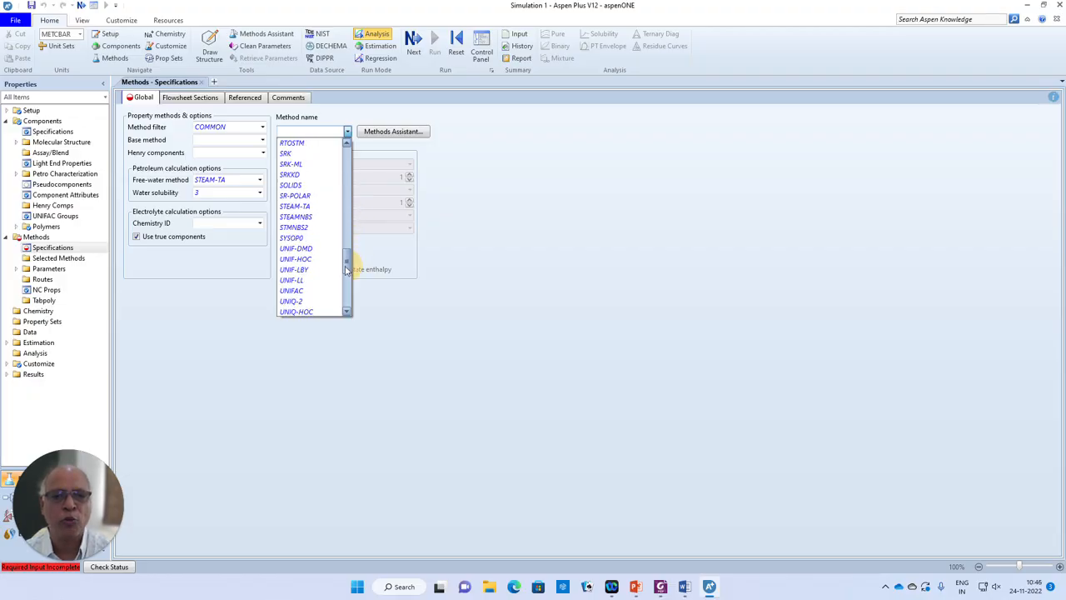
click(310, 291)
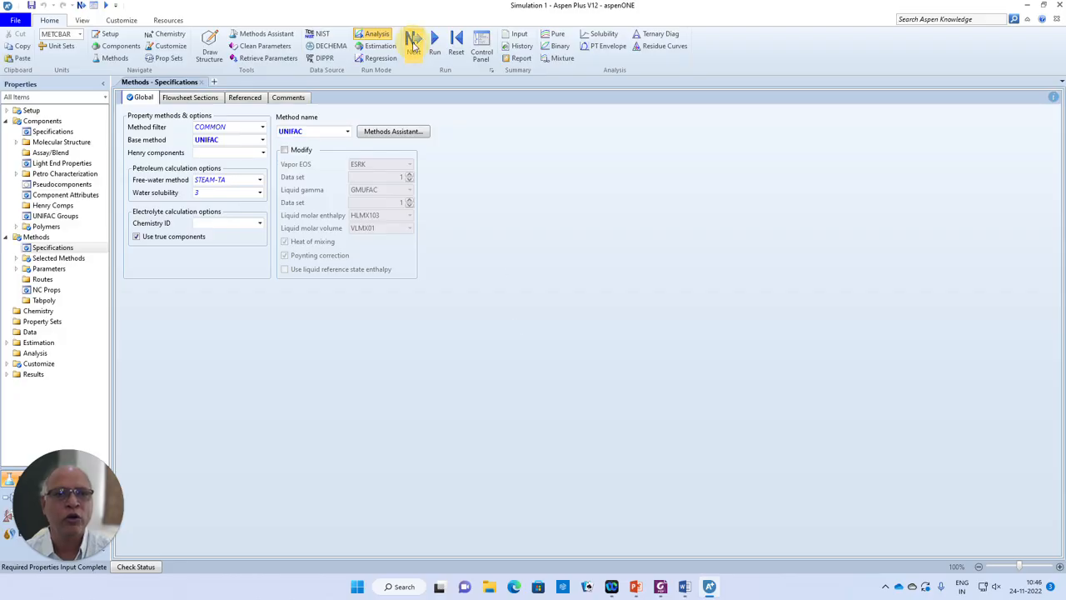
- Complete the properties input and go to the Simulation environment
click(414, 41)
click(500, 309)
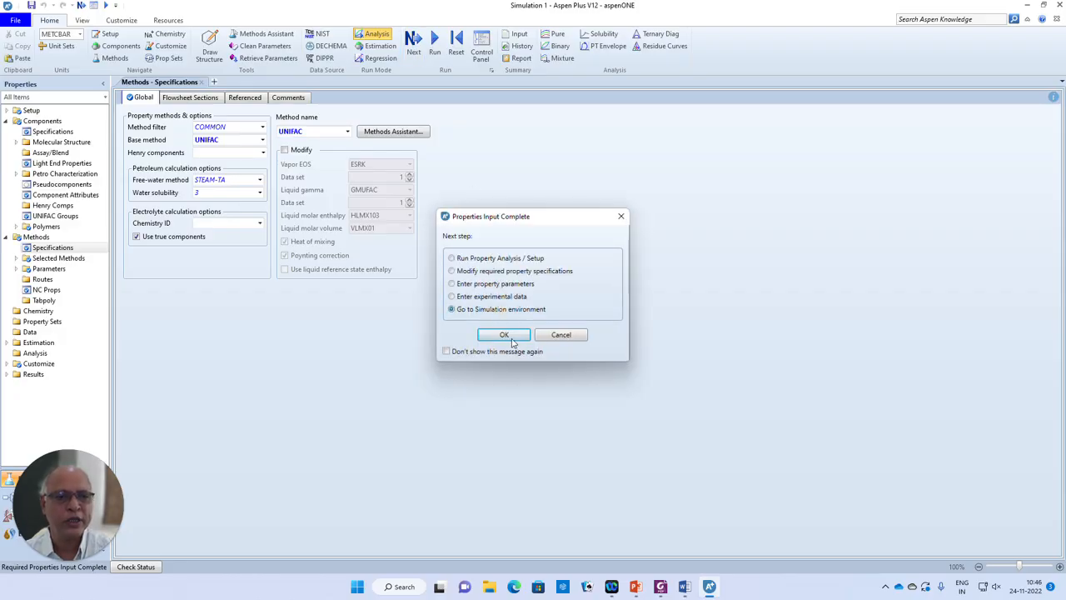
click(504, 334)
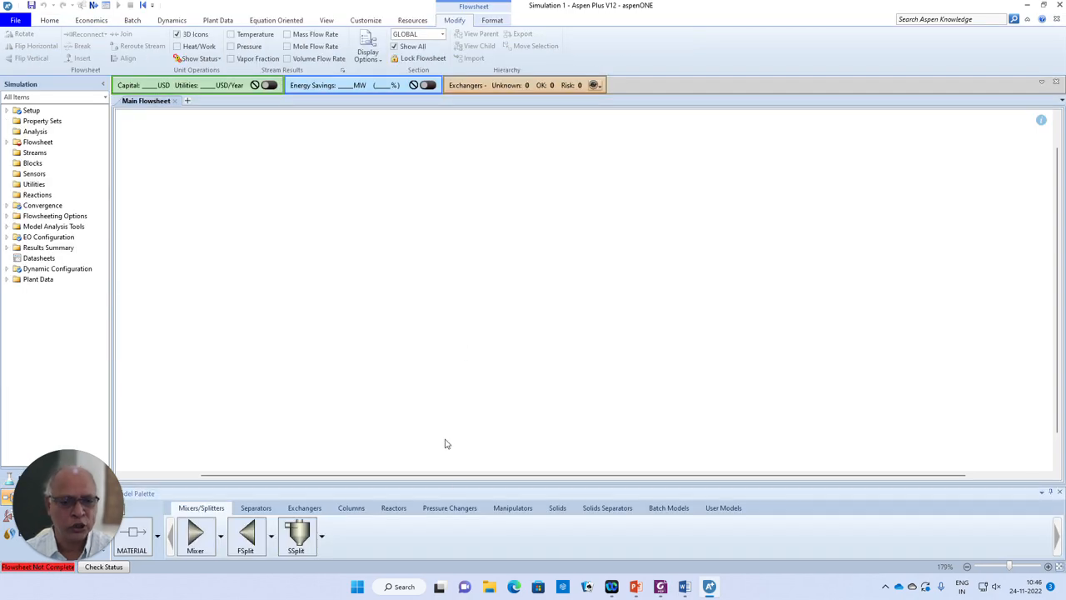
- Place an RPlug reactor block near the centre of the main flowsheet
click(393, 509)
click(454, 540)
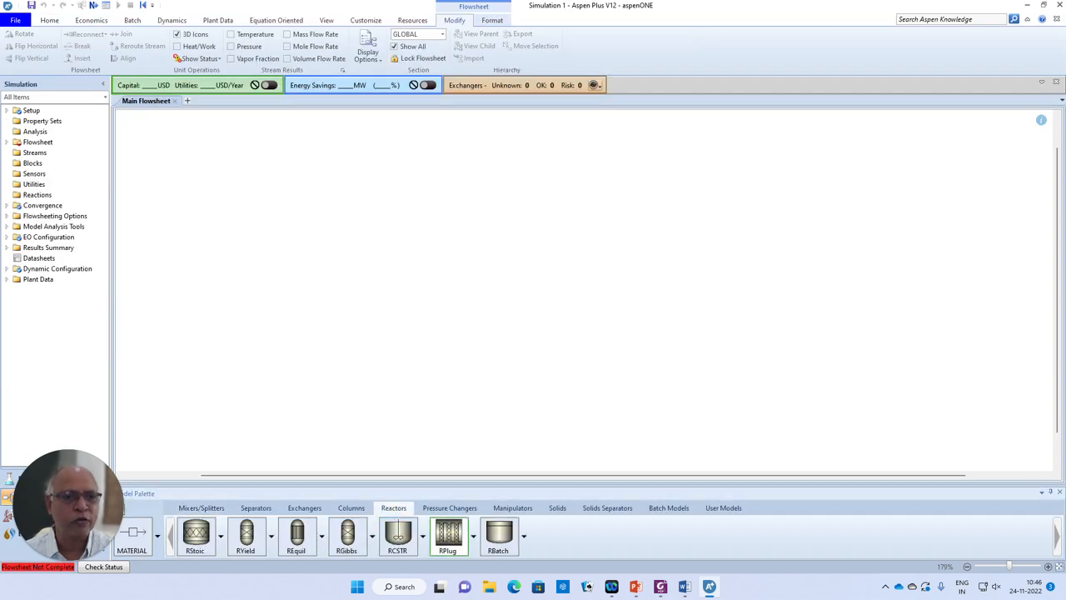
click(516, 265)
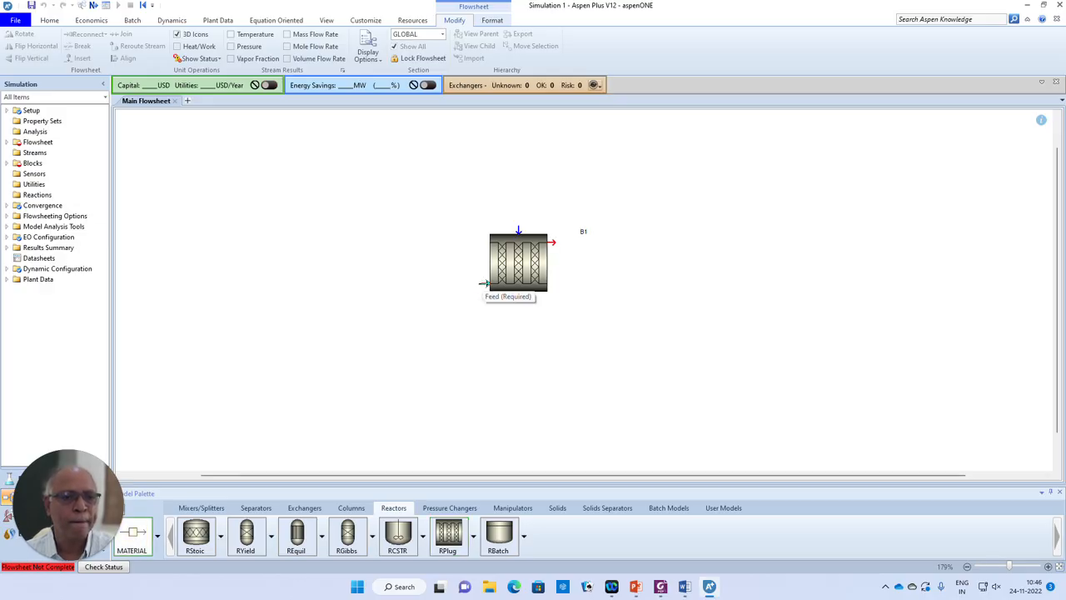
- Connect a material feed stream to the RPlug reactor's required inlet and a material product stream to its outlet
click(483, 283)
click(370, 284)
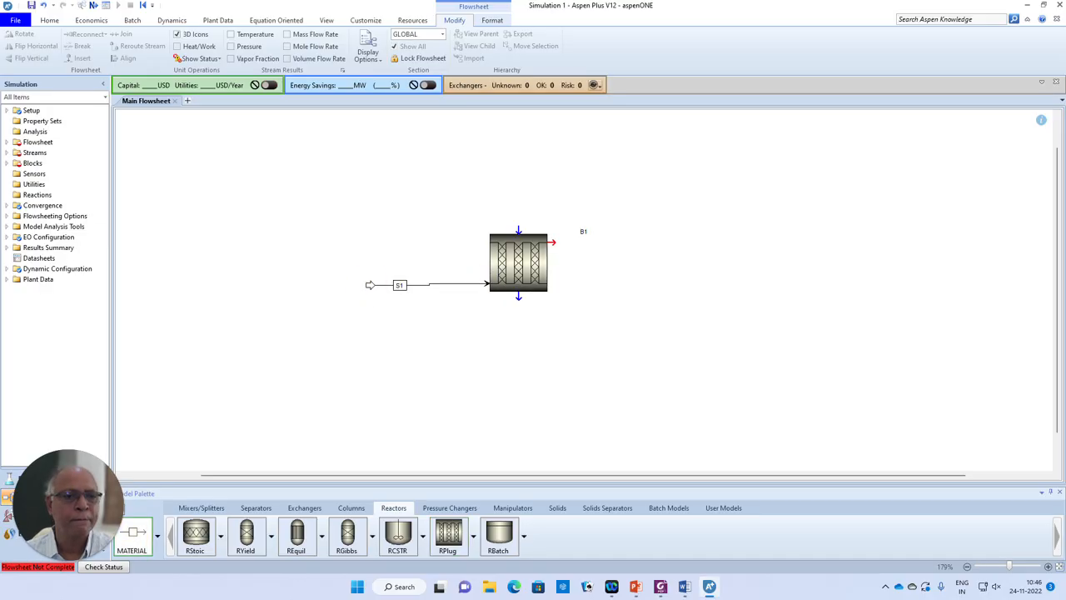
click(554, 242)
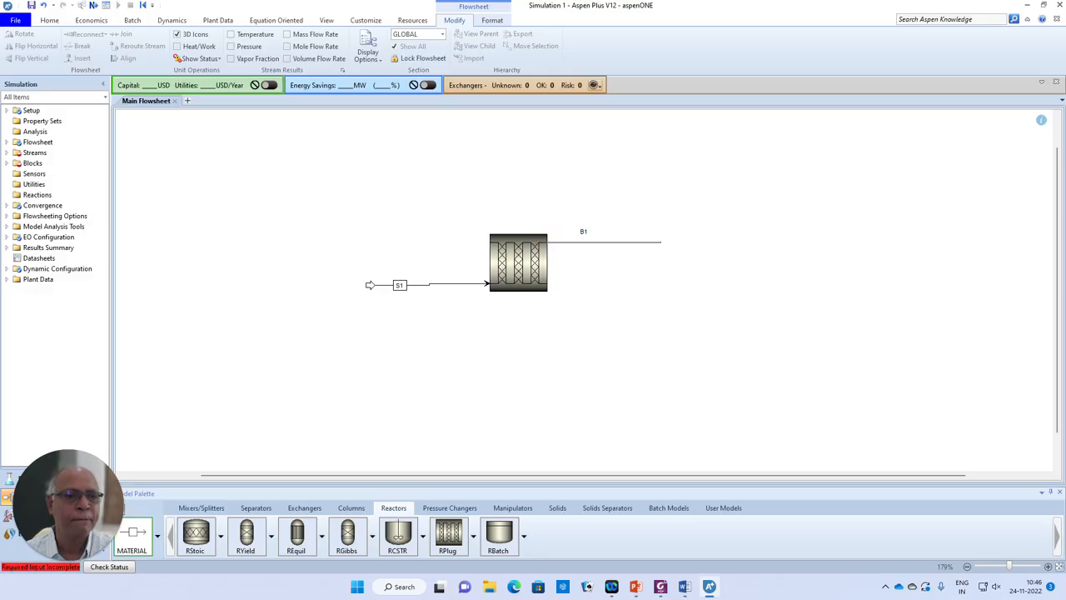
click(661, 241)
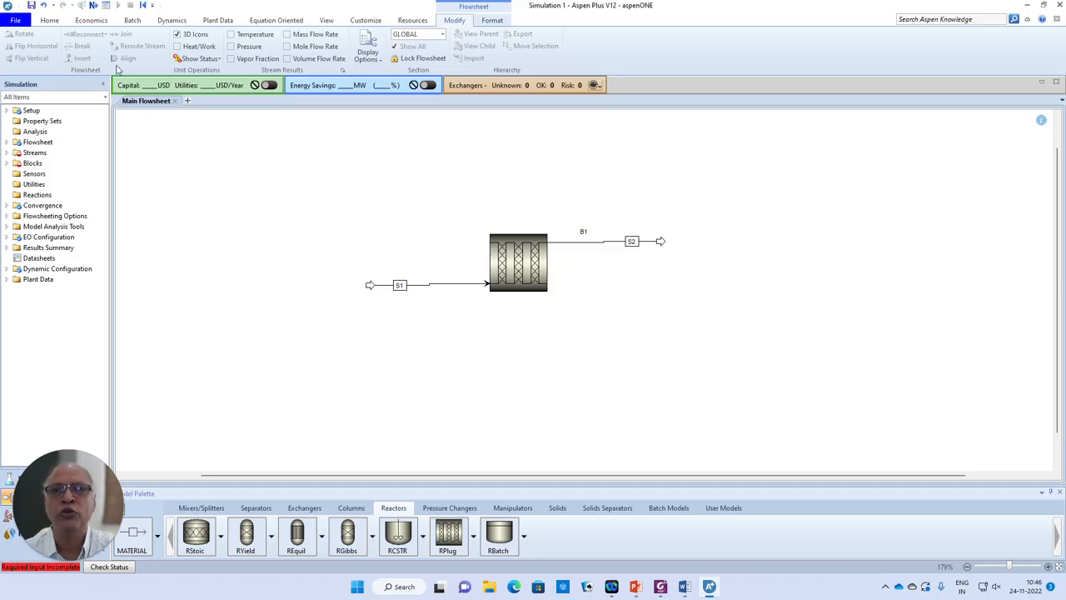
- Open the input of feed stream S1 and set its temperature to 100 C and pressure to 1 atm
click(94, 5)
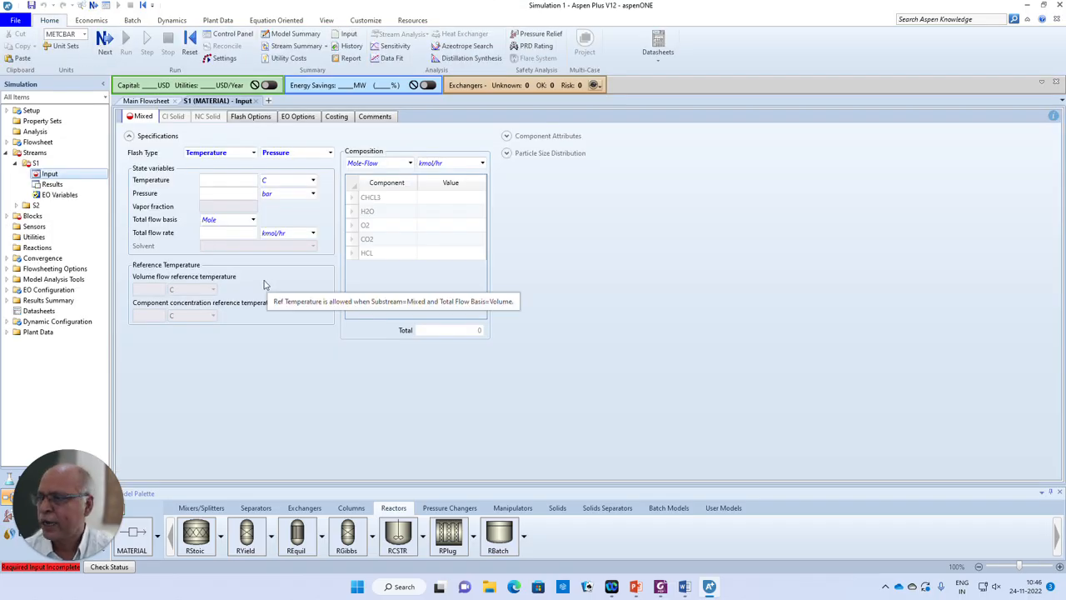
click(250, 180)
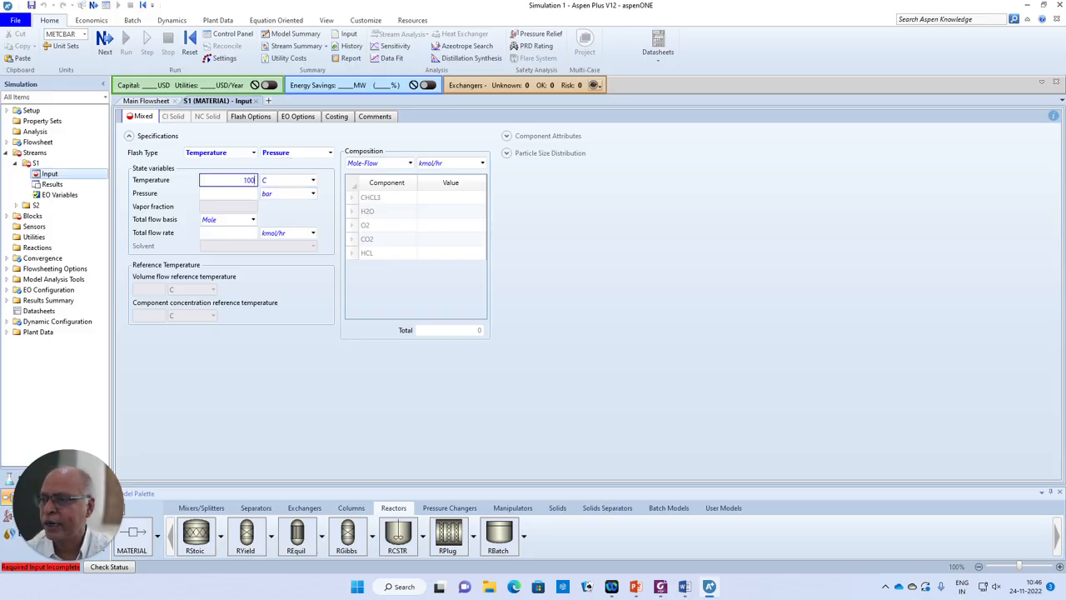
click(244, 194)
text(1)
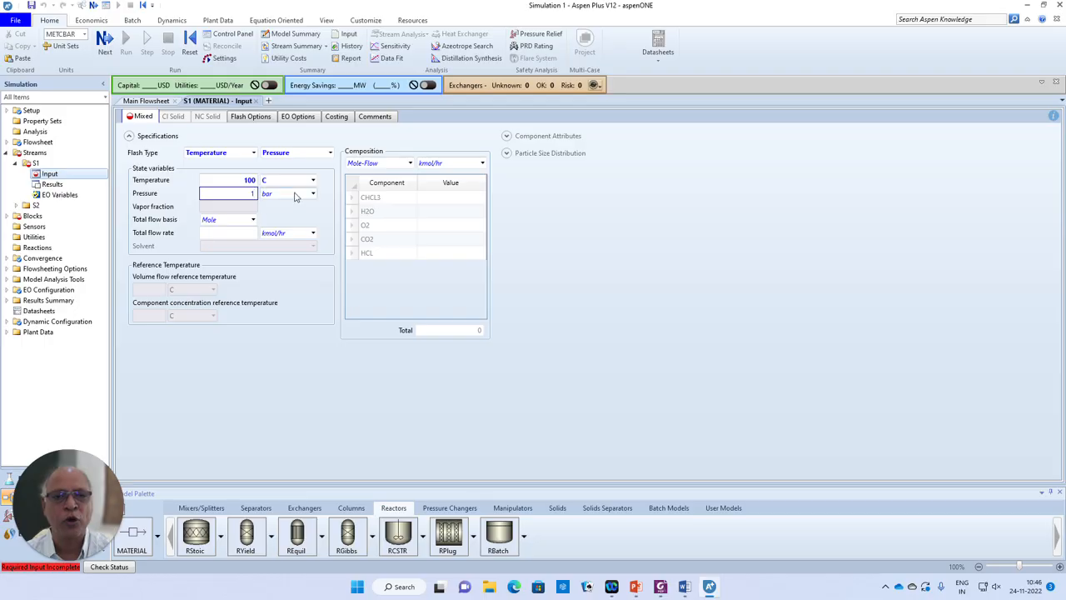
click(313, 193)
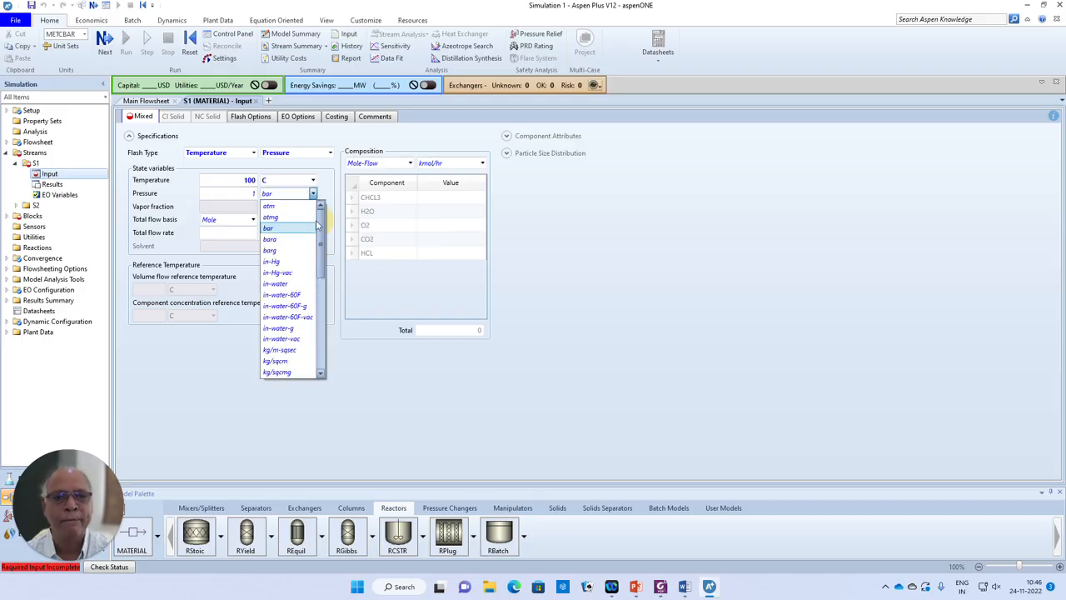
click(270, 206)
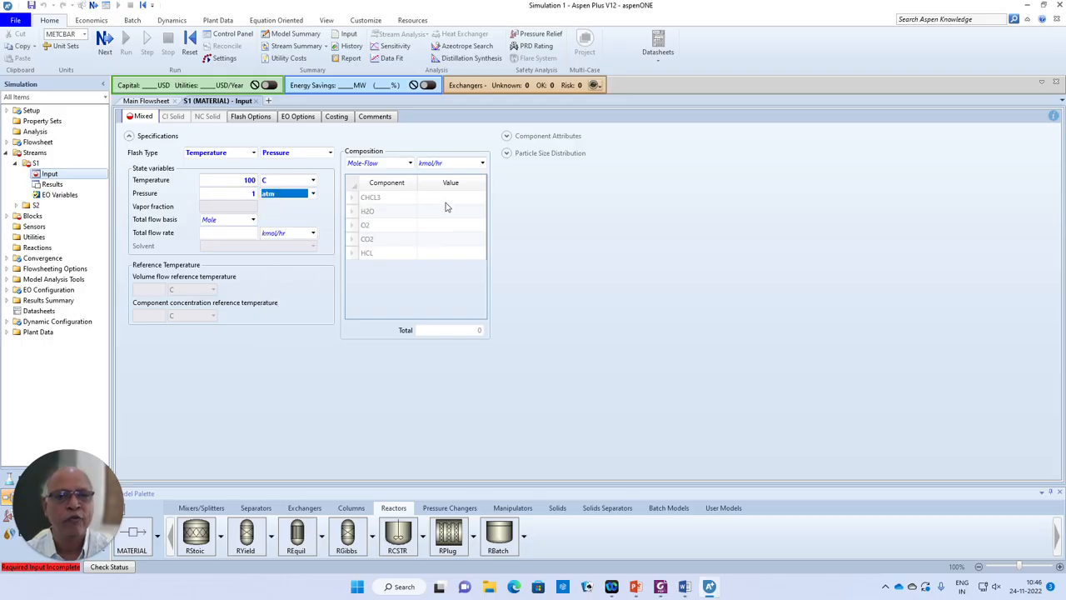
- Enter S1 mole flows of 40 kmol/hr for CHCL3, 40 kmol/hr for H2O and 20 kmol/hr for O2
click(449, 203)
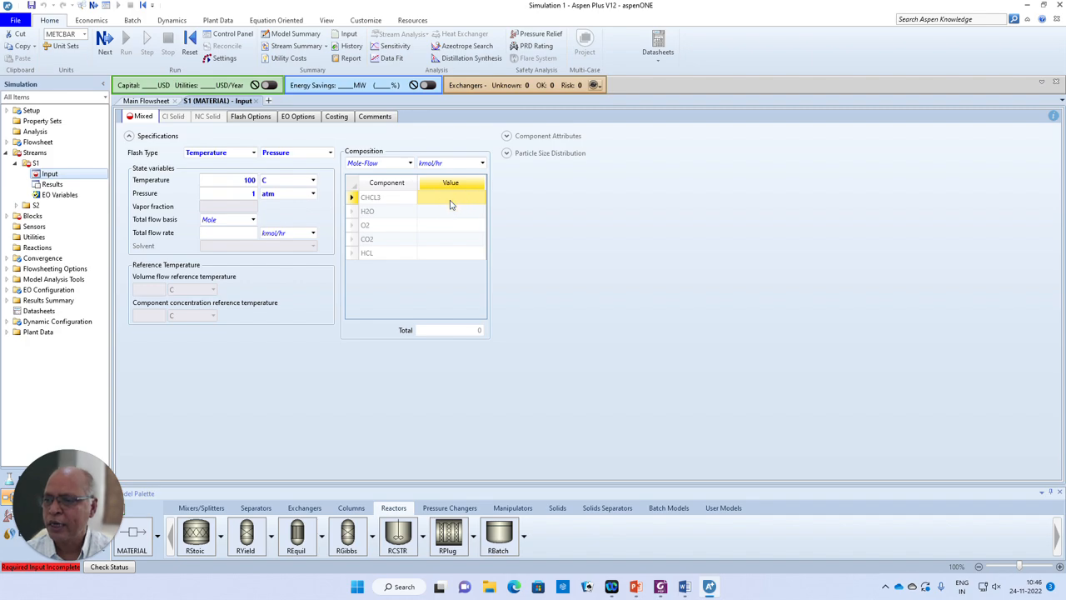
text(4)
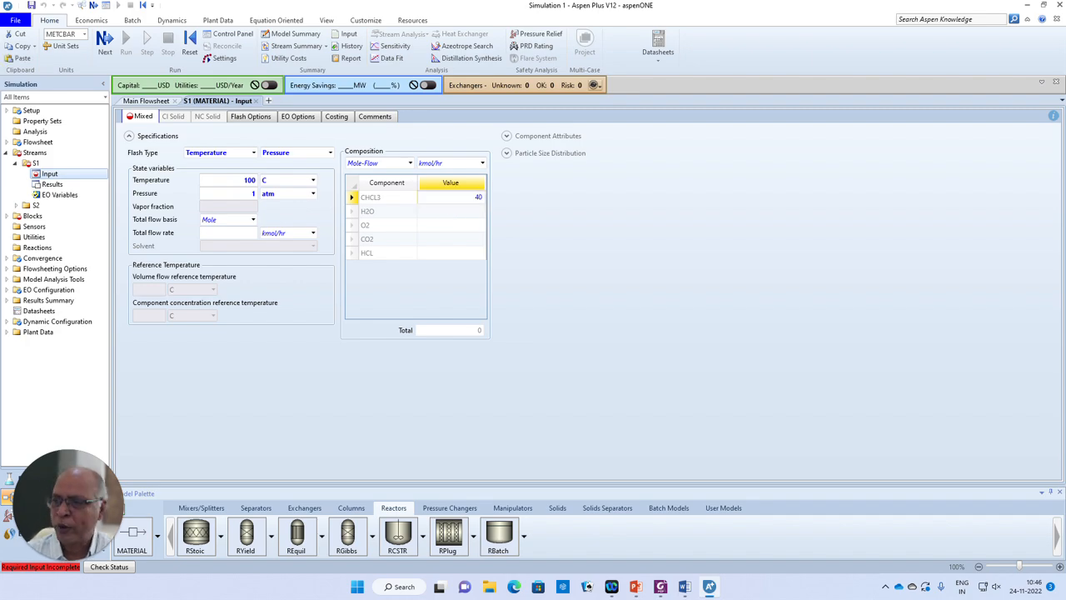
text(0)
click(460, 214)
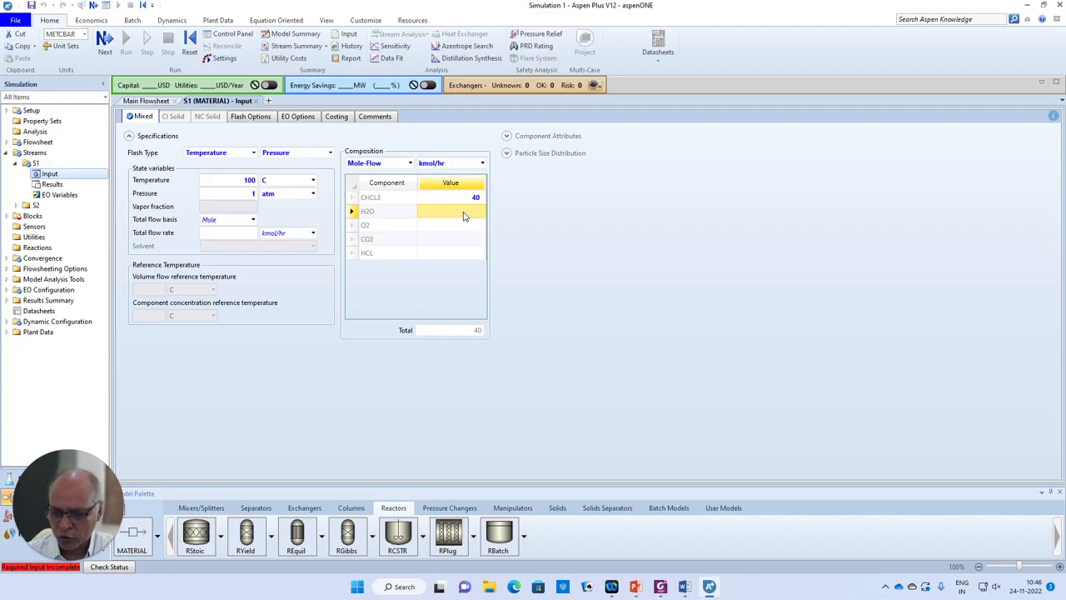
text(40)
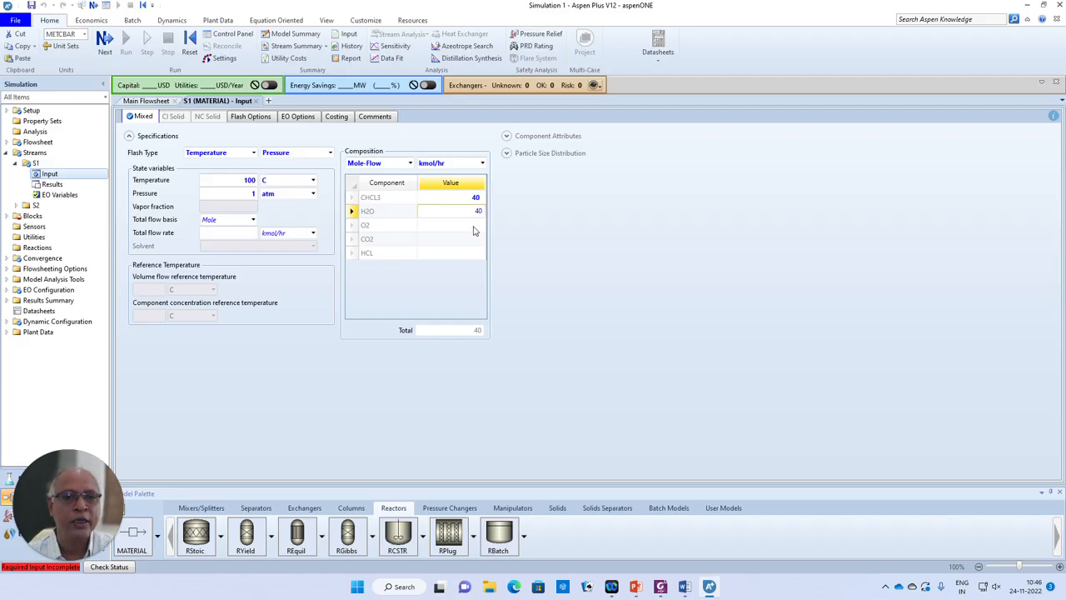
click(474, 228)
text(20)
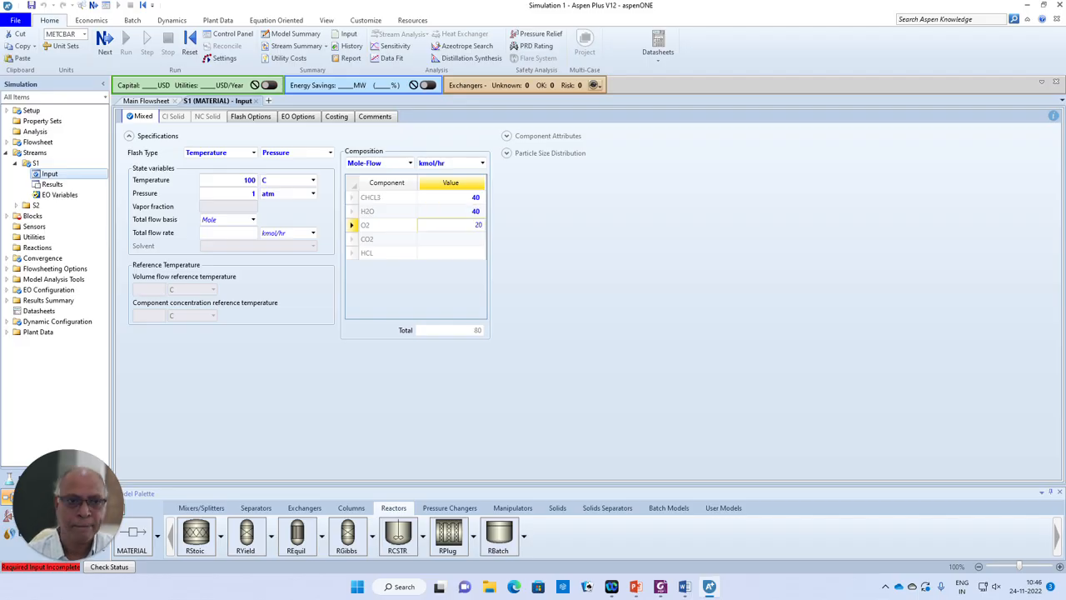
- Open the RPlug block's setup and choose a reactor with specified temperature, kept constant at inlet temperature
click(572, 266)
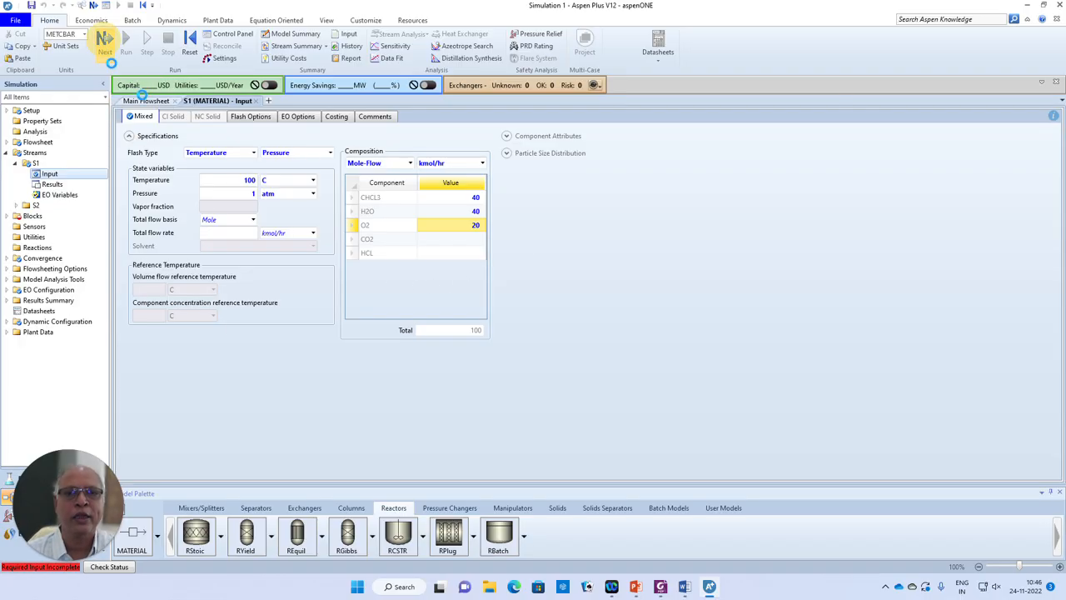
key(F4)
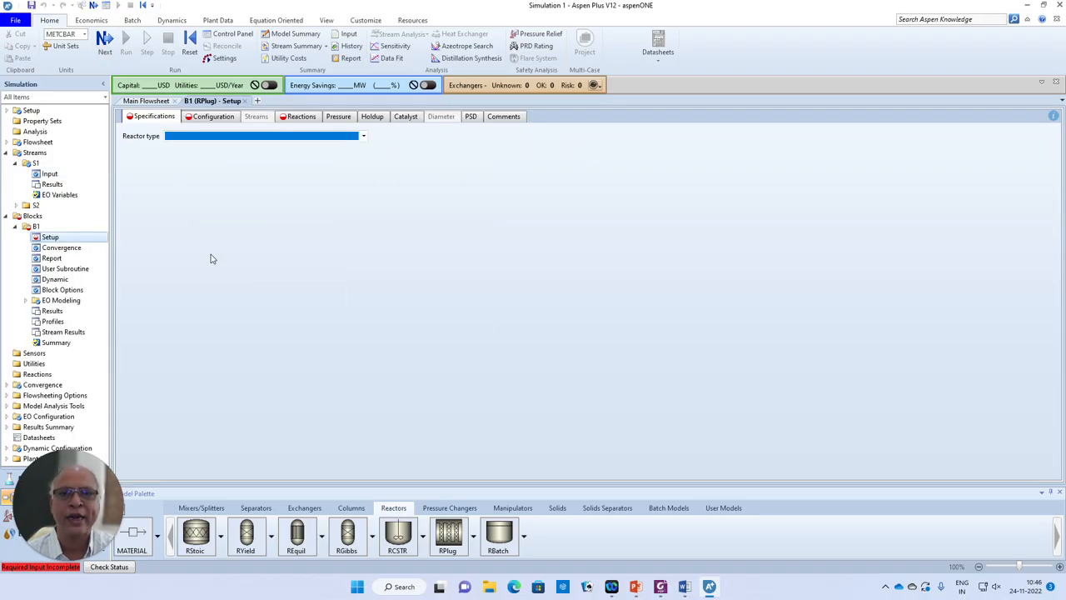
click(363, 136)
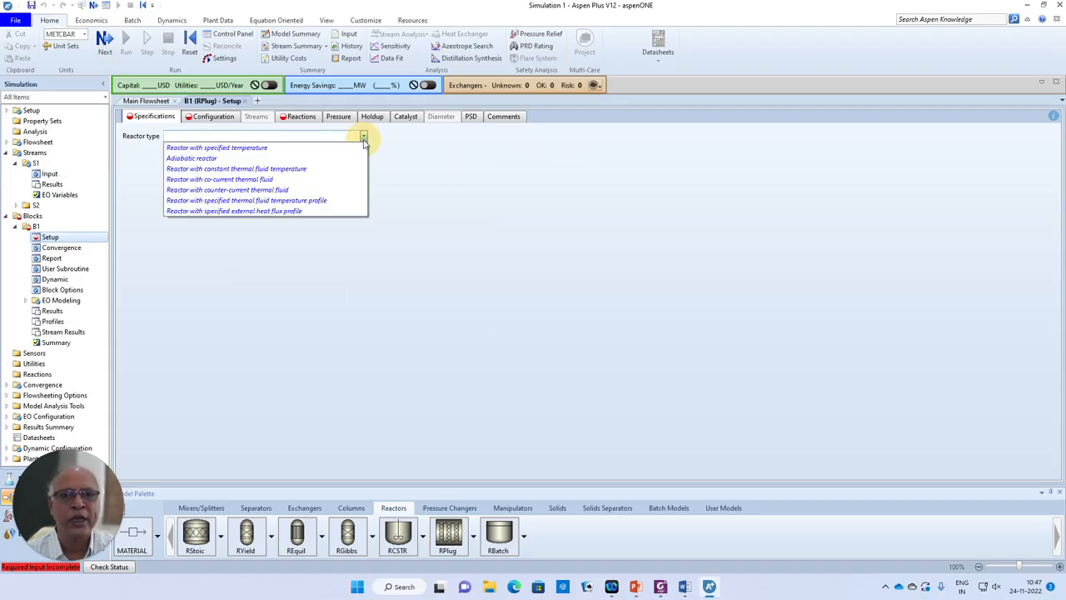
click(247, 148)
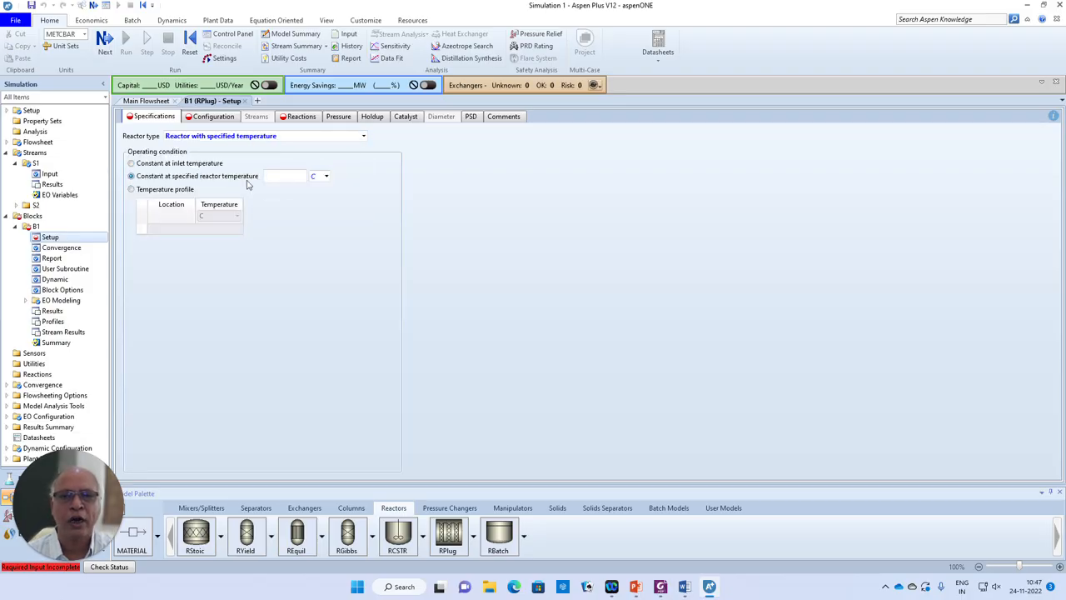
click(131, 164)
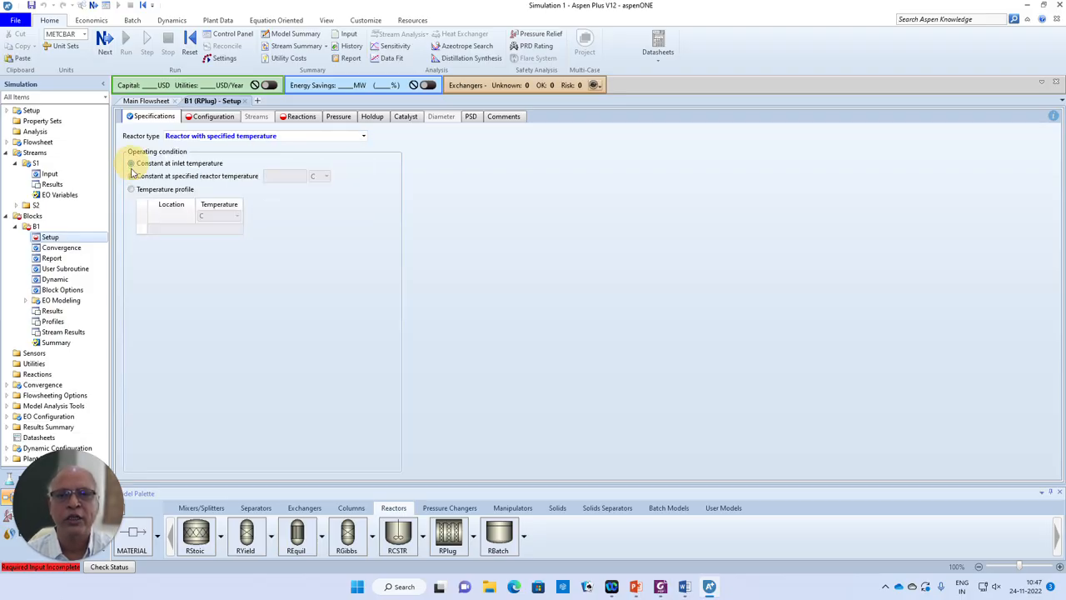
click(281, 180)
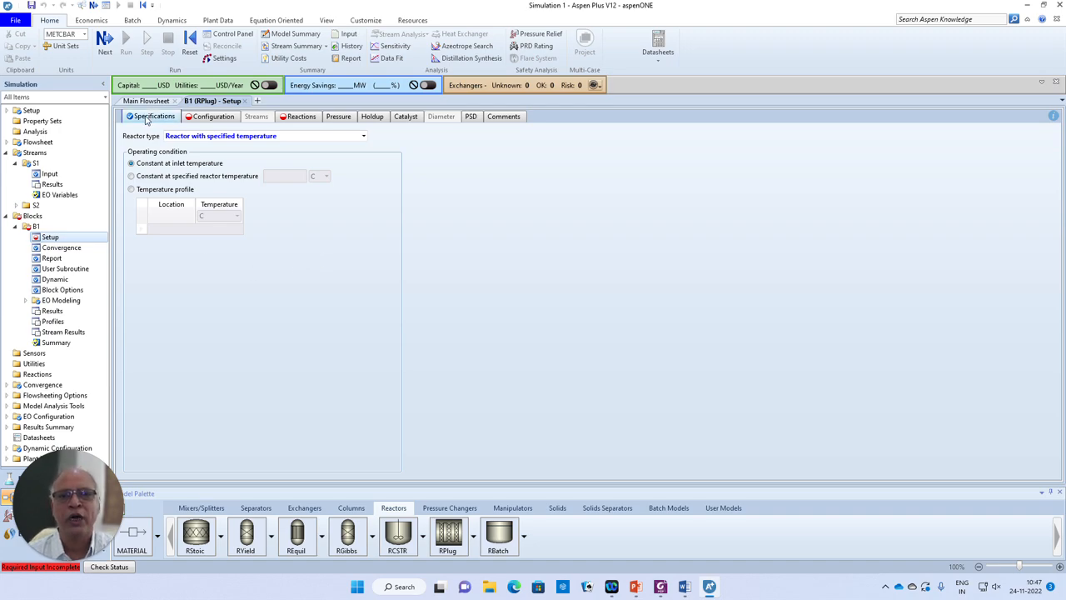
- Set the RPlug reactor dimensions to a length of 2 meter and a diameter of 0.5 in
click(105, 40)
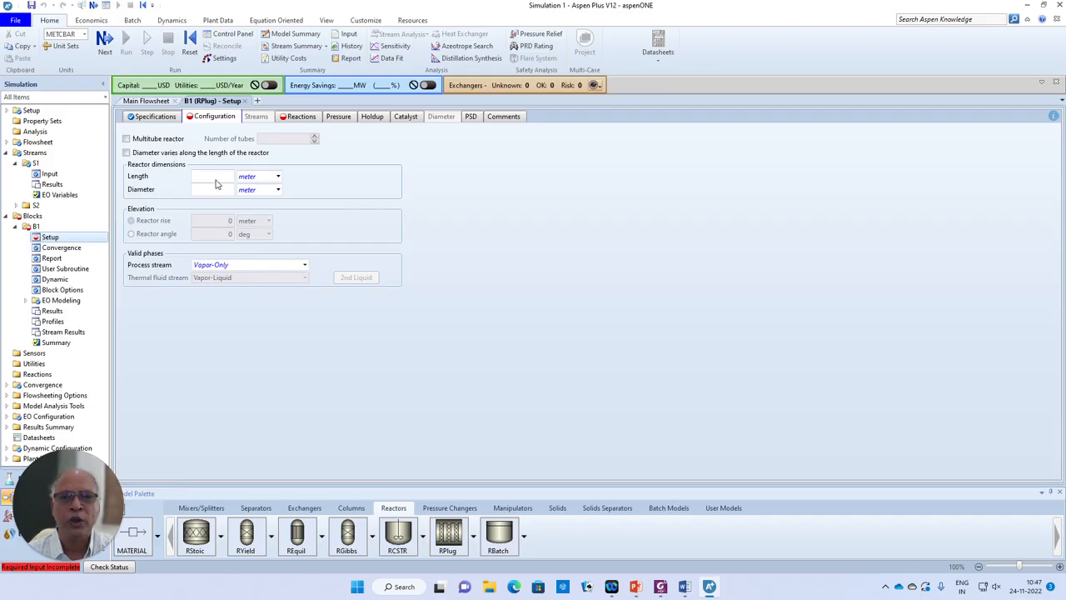
click(213, 177)
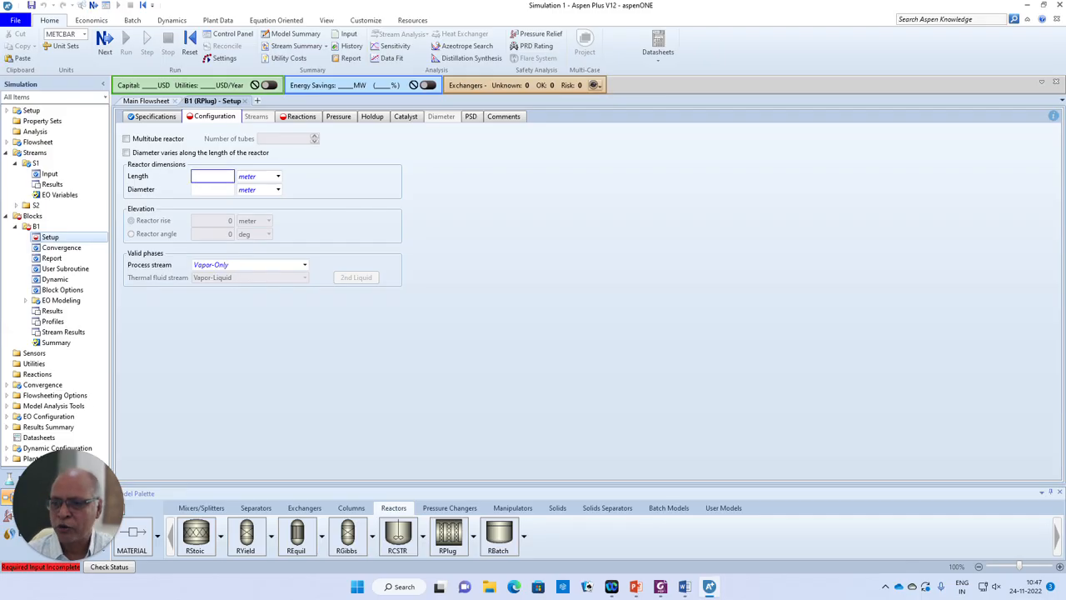
text(2)
key(Tab)
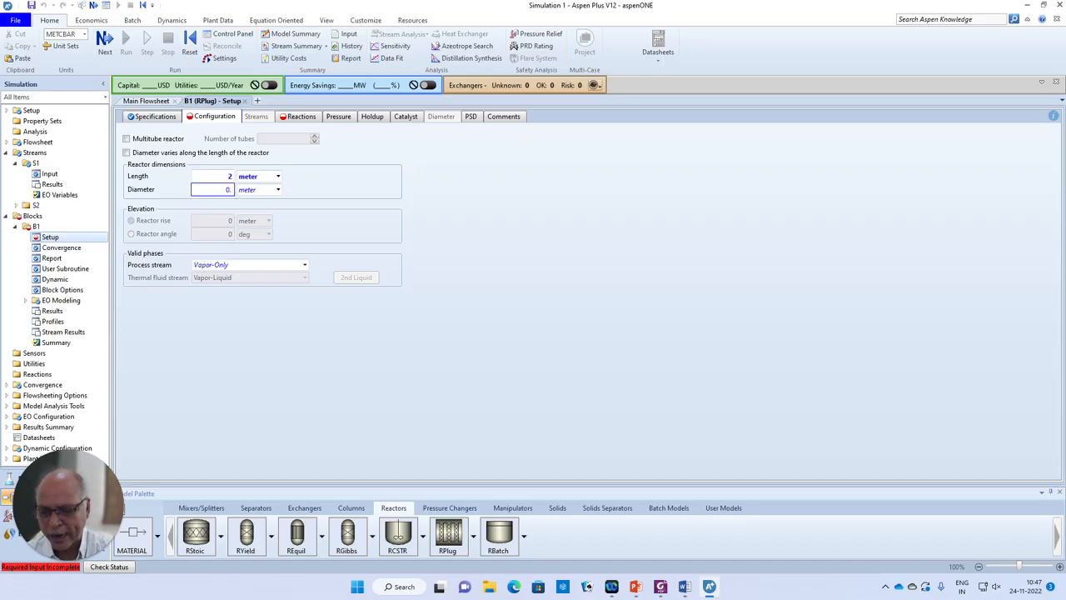
text(0.5)
click(278, 190)
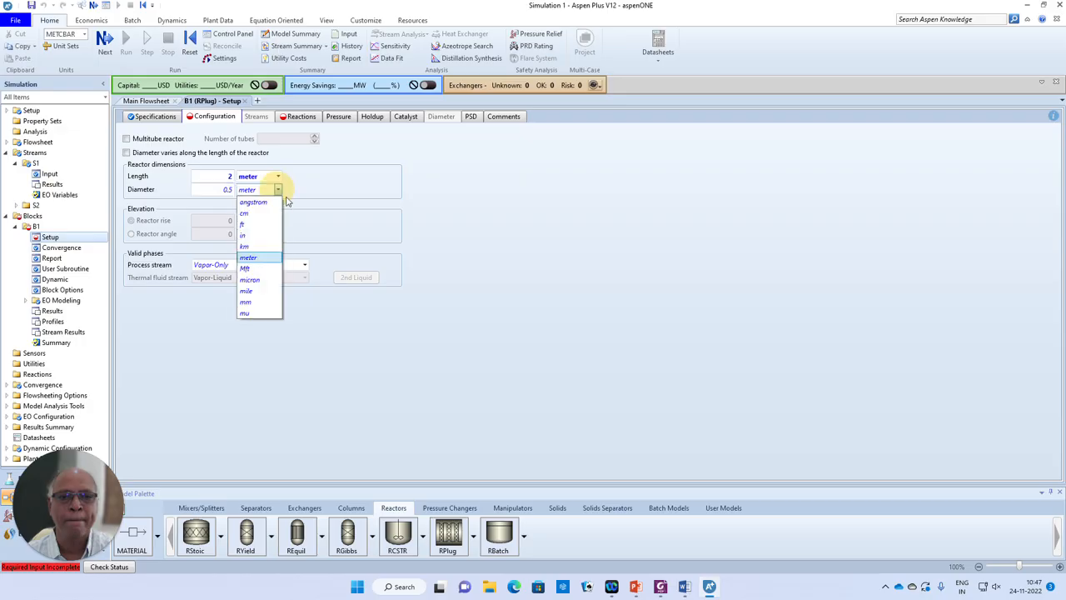
click(258, 242)
click(533, 248)
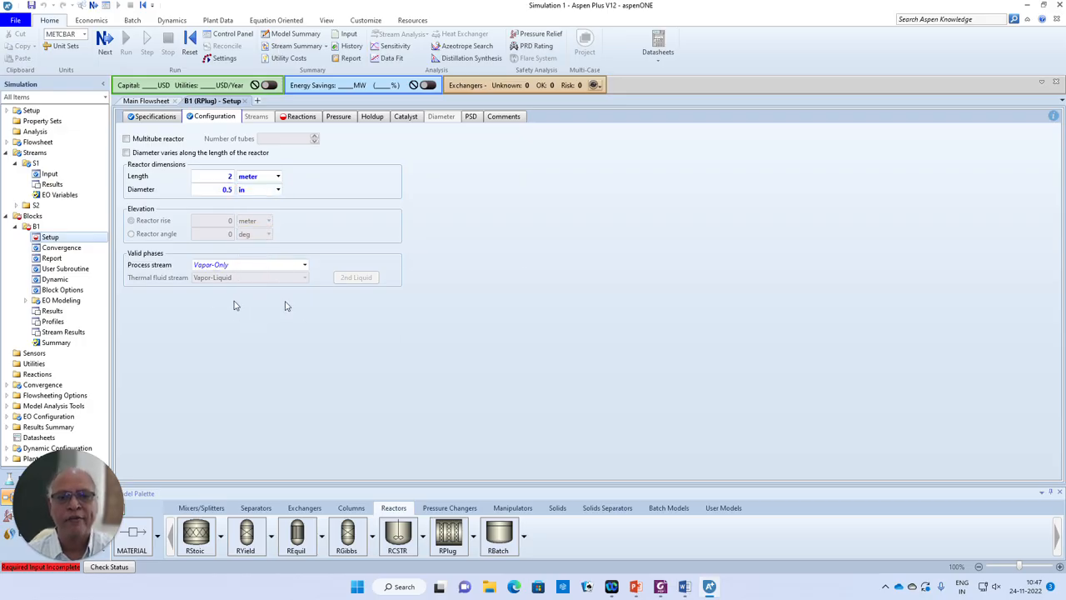
- Create a new reaction set of type LHHW for the RPlug reactor, keeping the default name
click(106, 42)
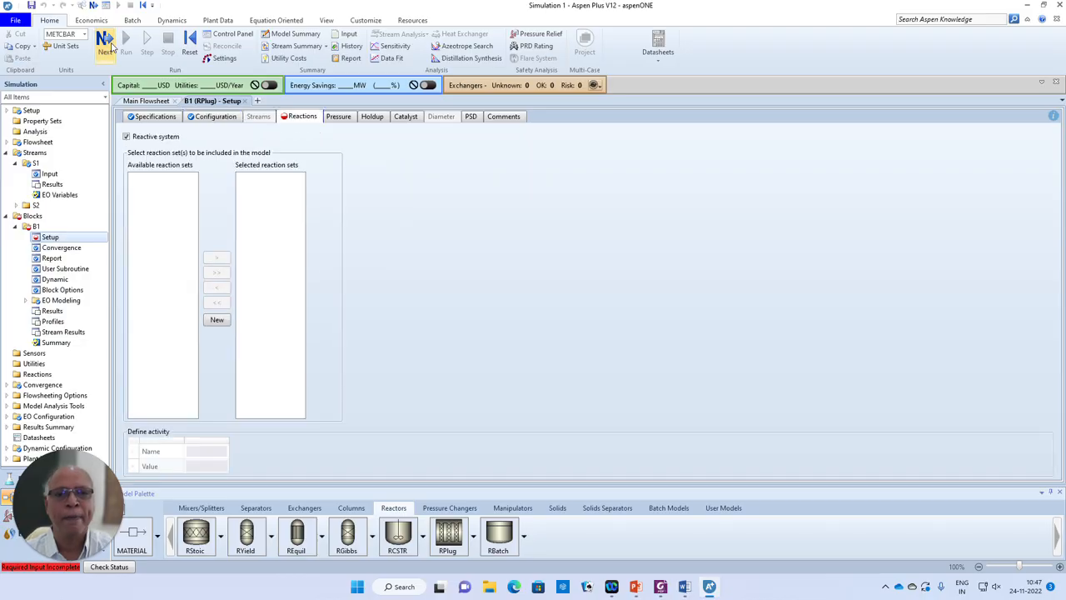
click(218, 323)
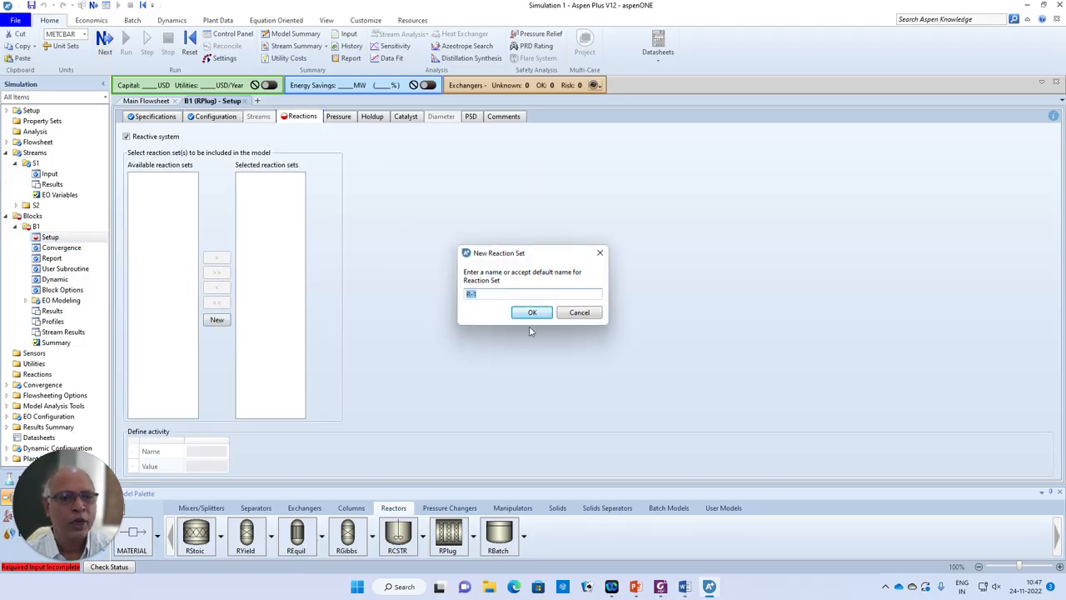
click(531, 313)
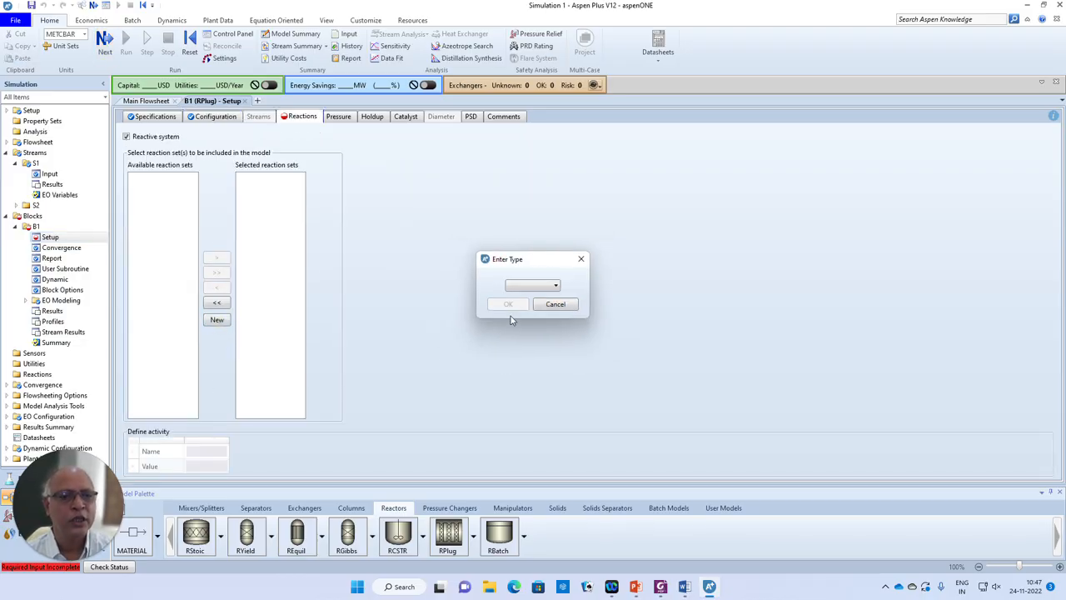
click(555, 286)
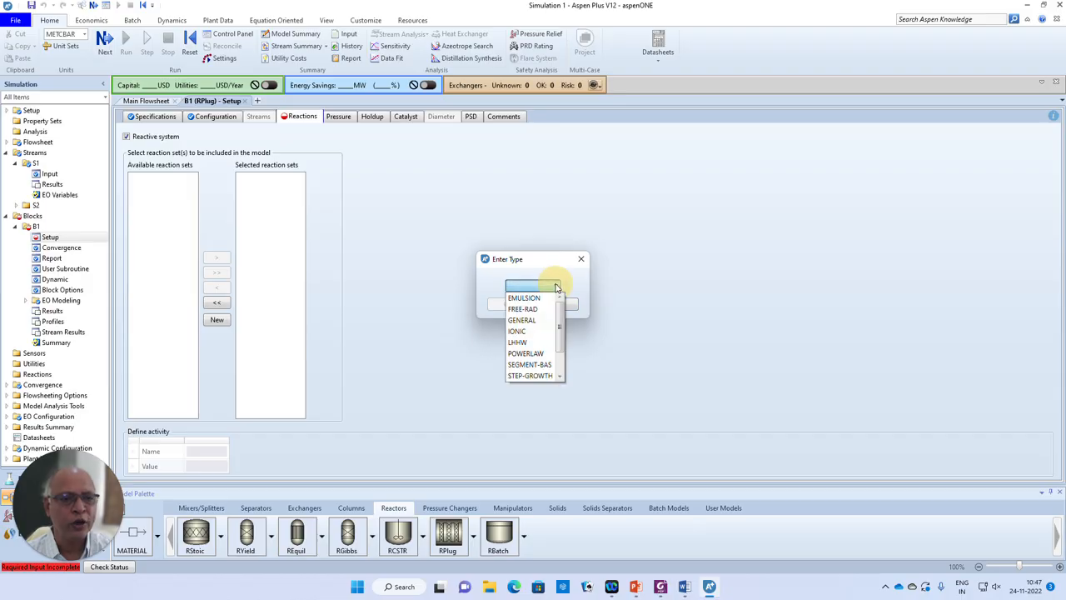
click(522, 343)
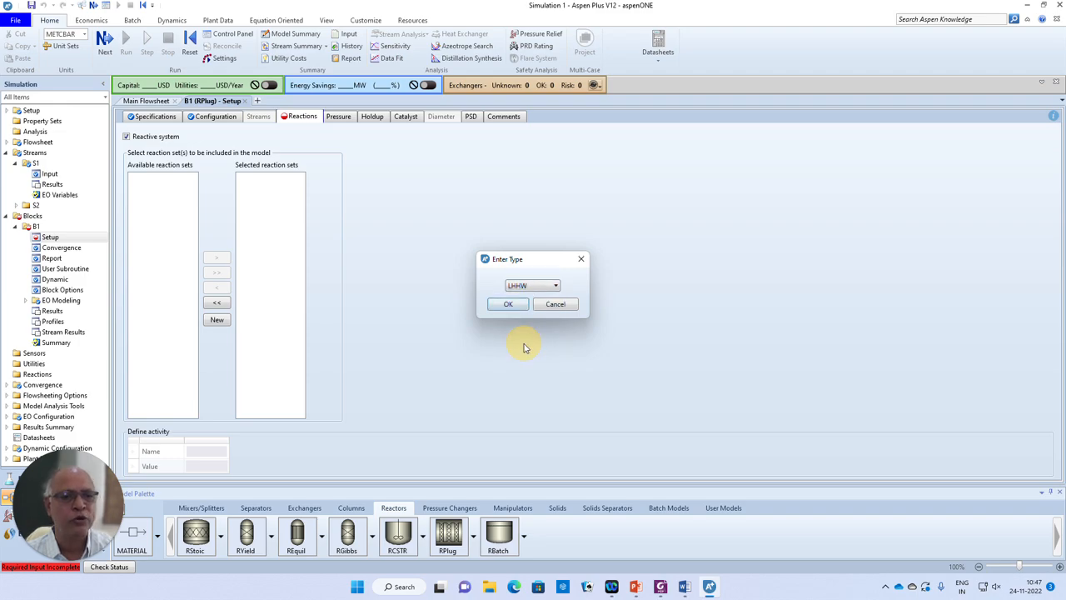
click(499, 309)
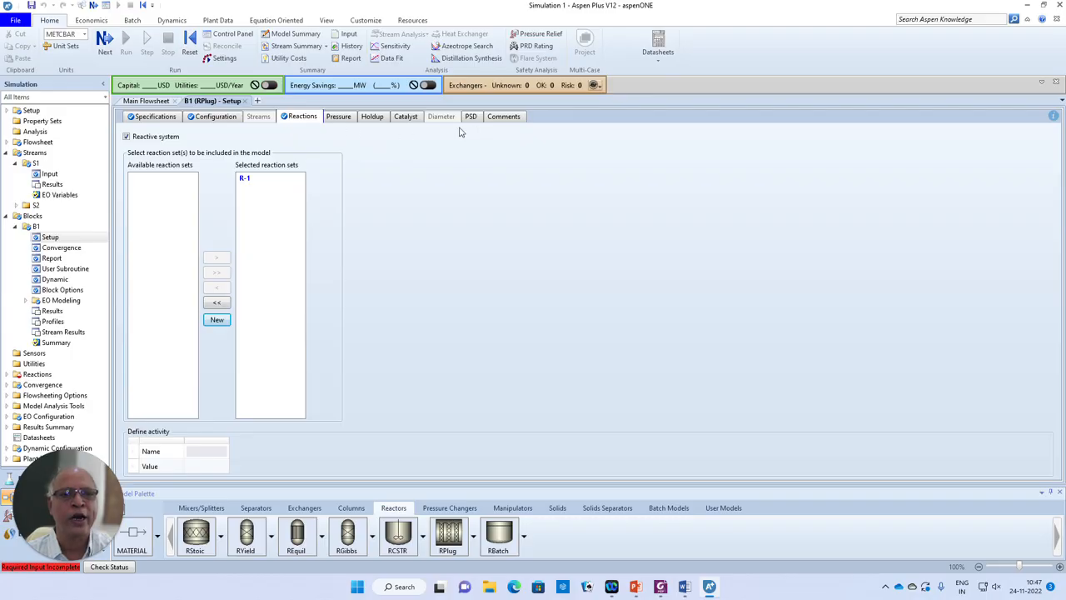
- Set the process stream pressure at the reactor inlet to 1 atm
click(341, 118)
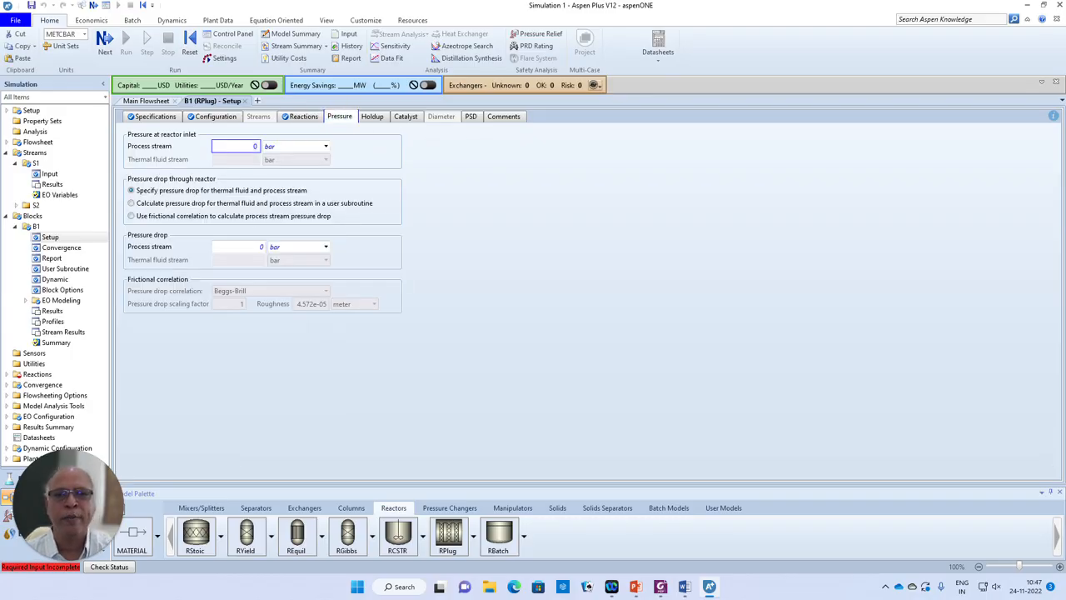
click(249, 150)
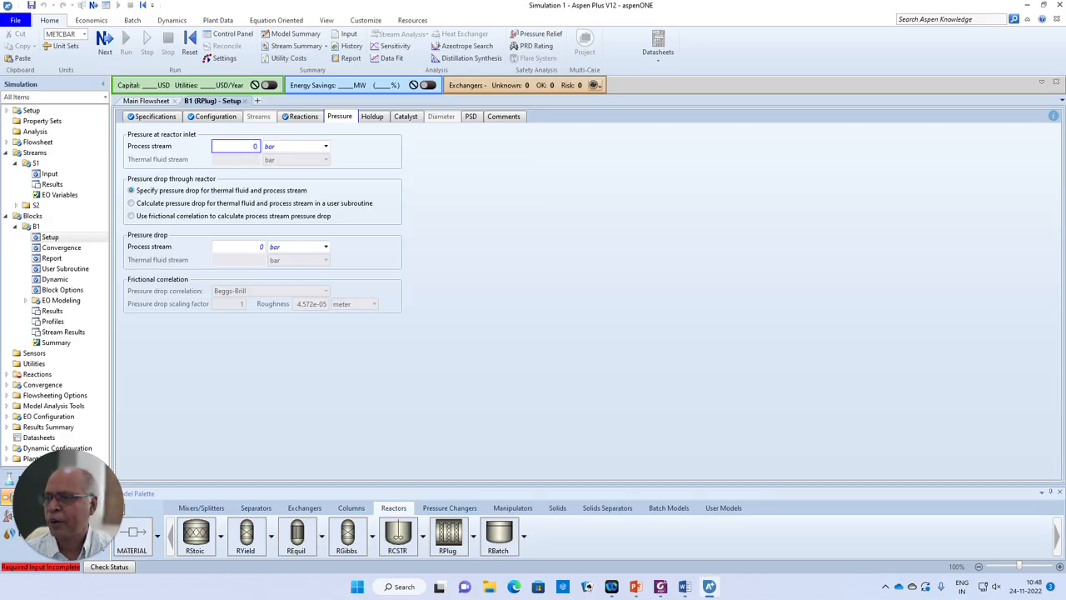
click(326, 146)
scroll(328, 211, up, 3)
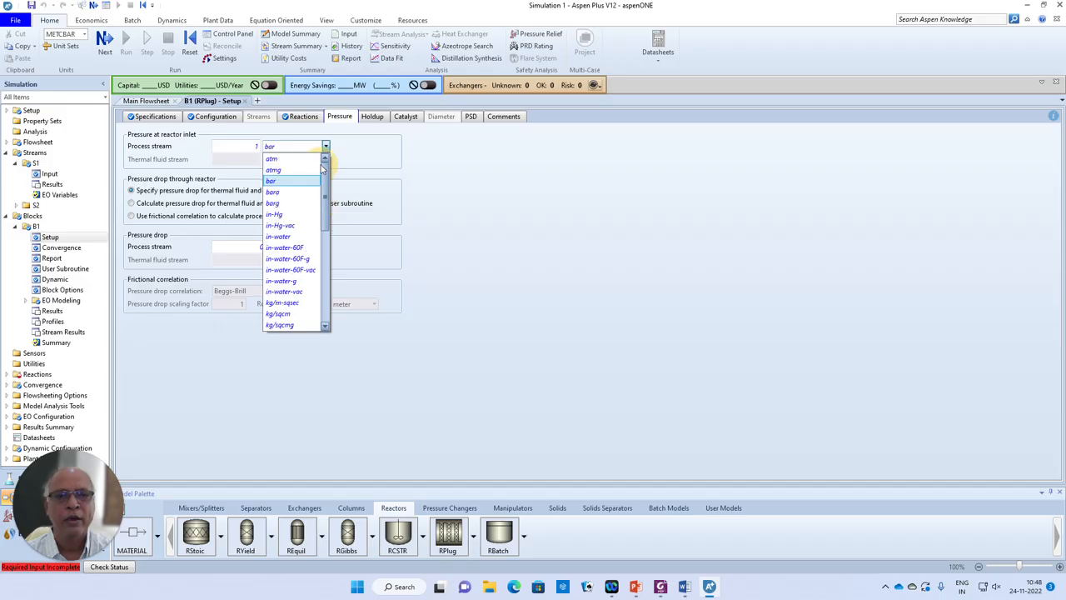
click(279, 166)
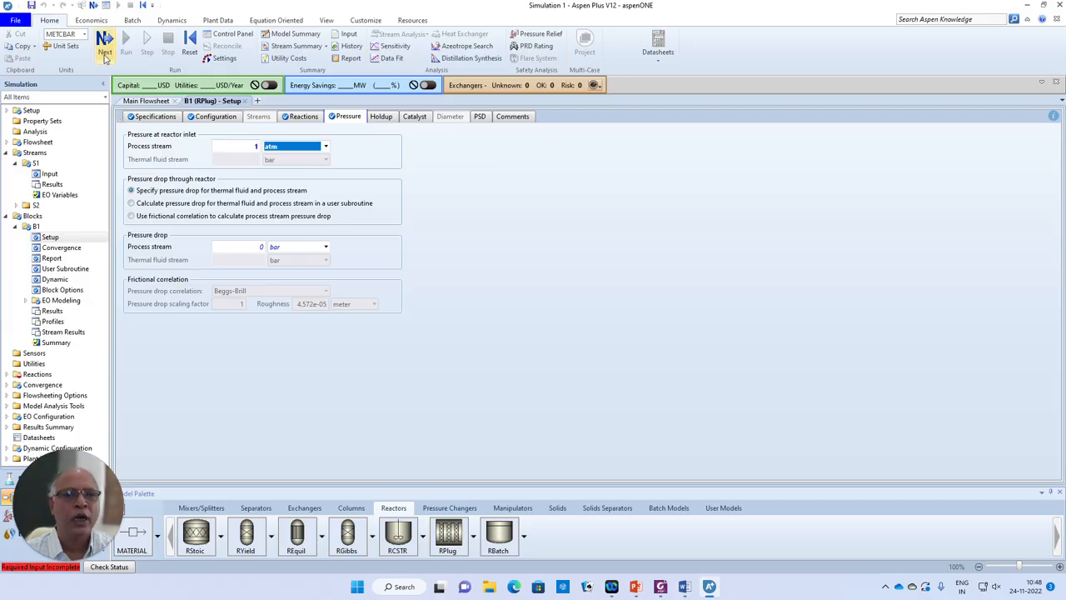
- Declare catalyst present in the RPlug reactor and specify its particle density as 2000 kg/cum
click(416, 118)
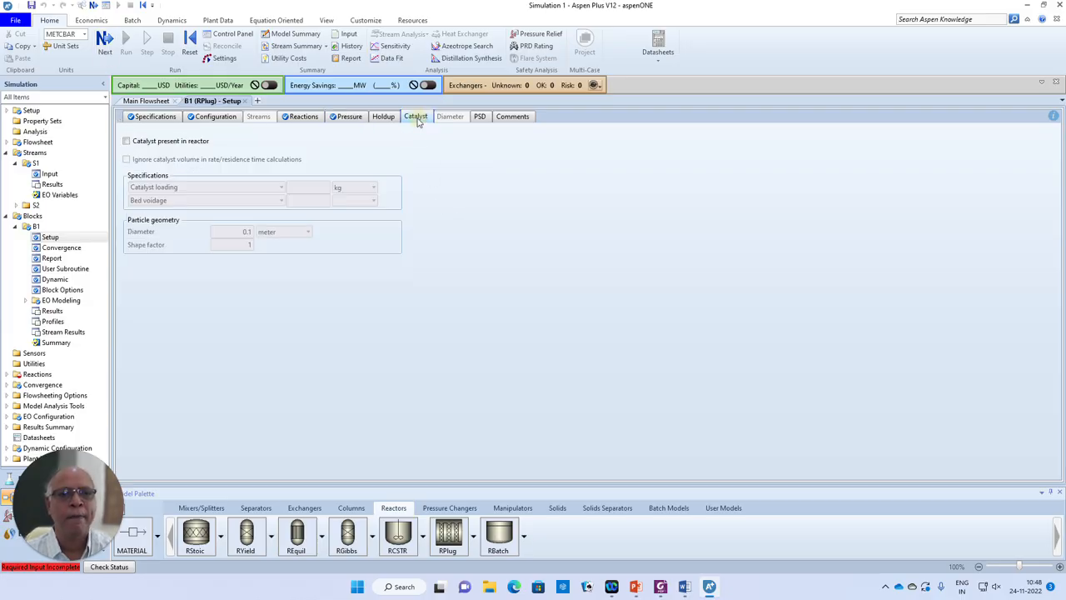
click(127, 142)
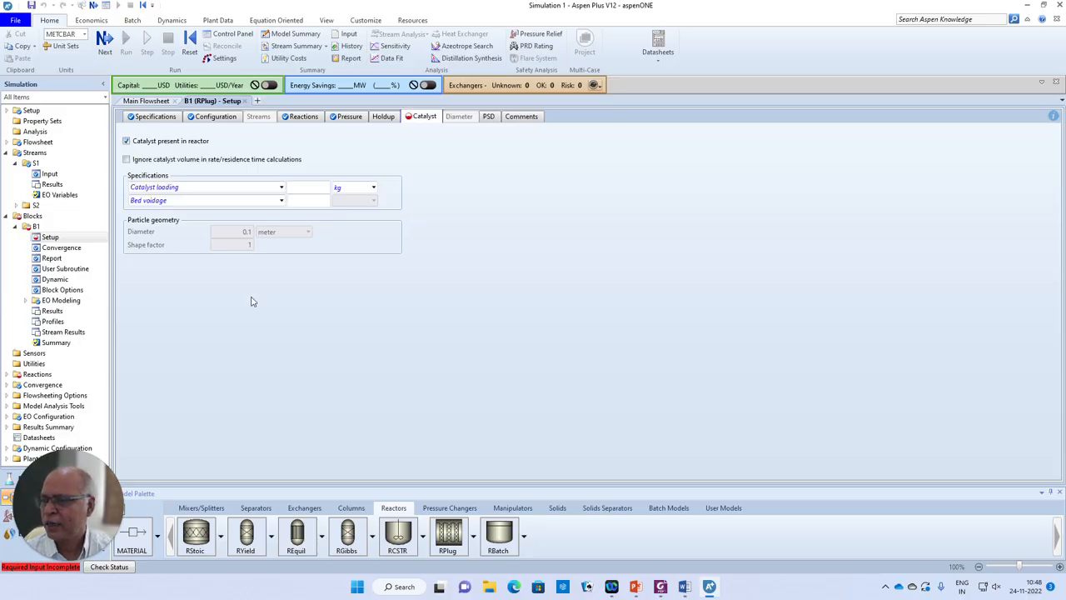
click(281, 189)
click(187, 206)
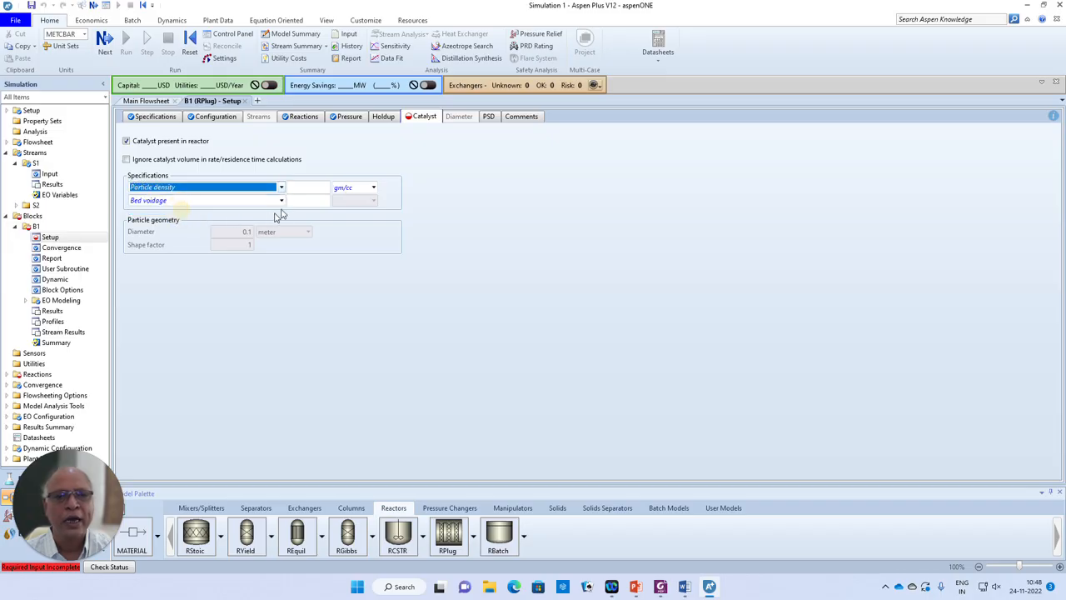
click(302, 190)
text(20)
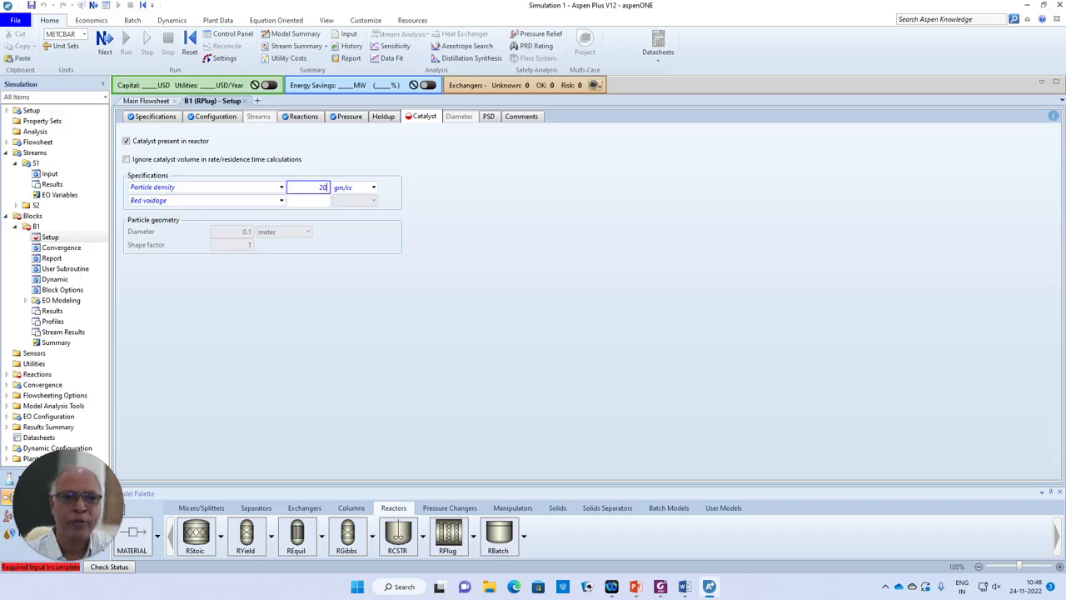
text(00)
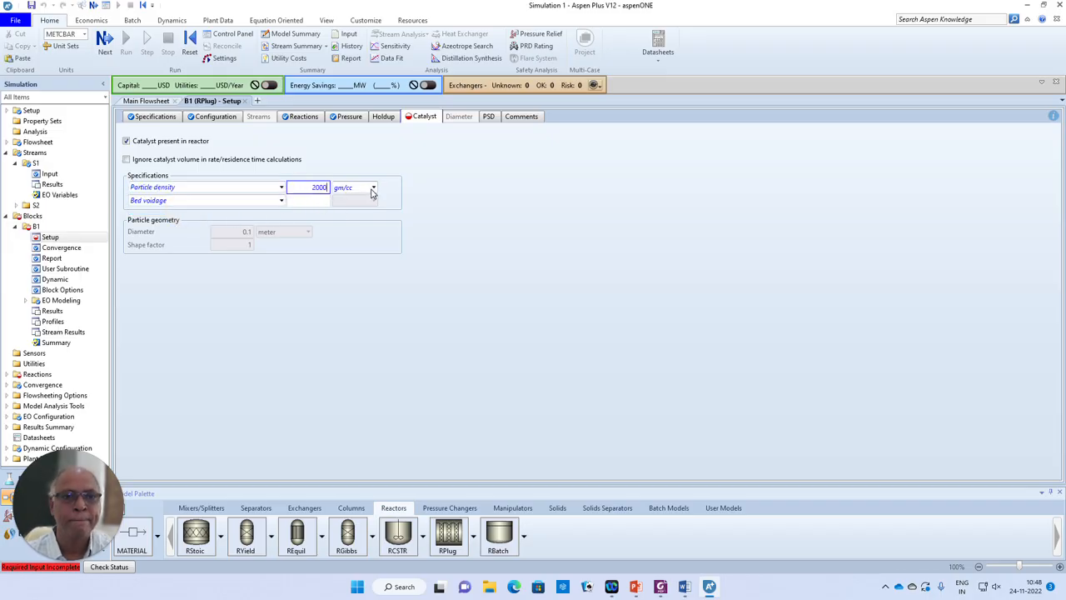
click(373, 188)
click(350, 232)
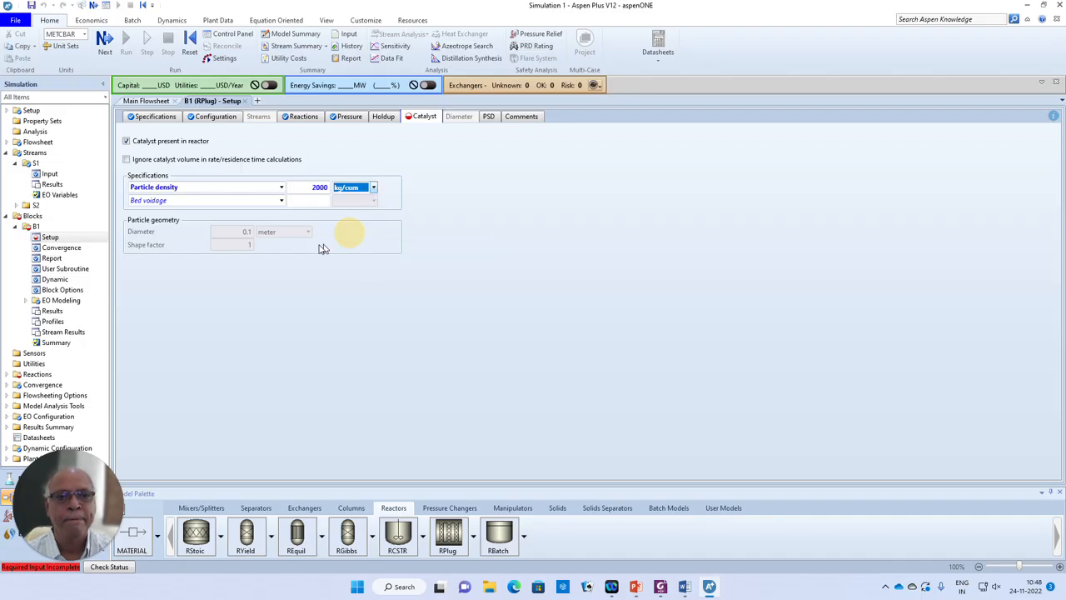
- Set the catalyst bed voidage to 0.5
click(311, 201)
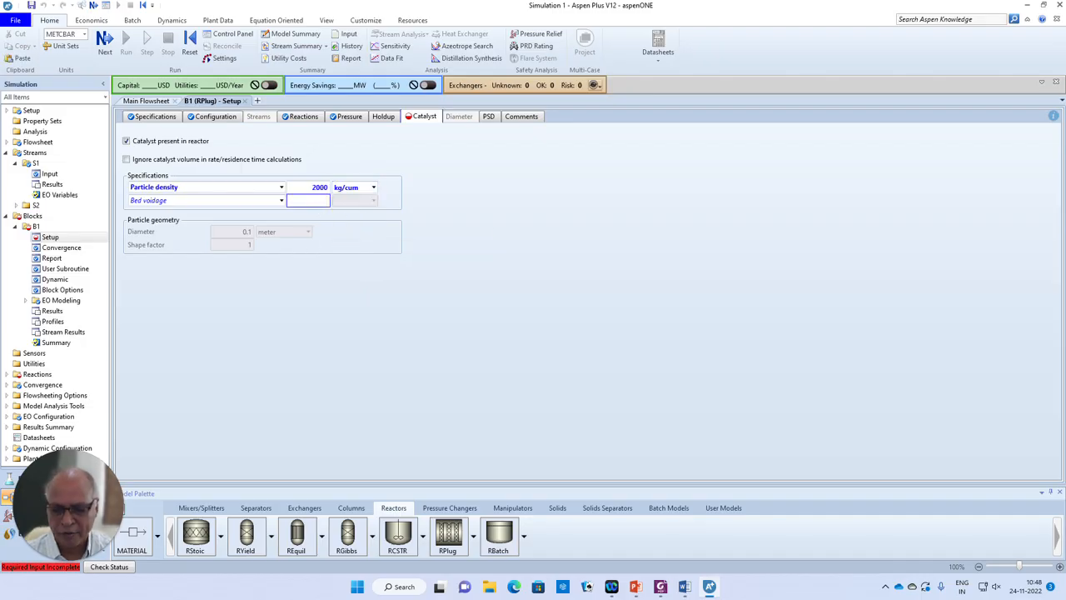
text(0.5)
key(Return)
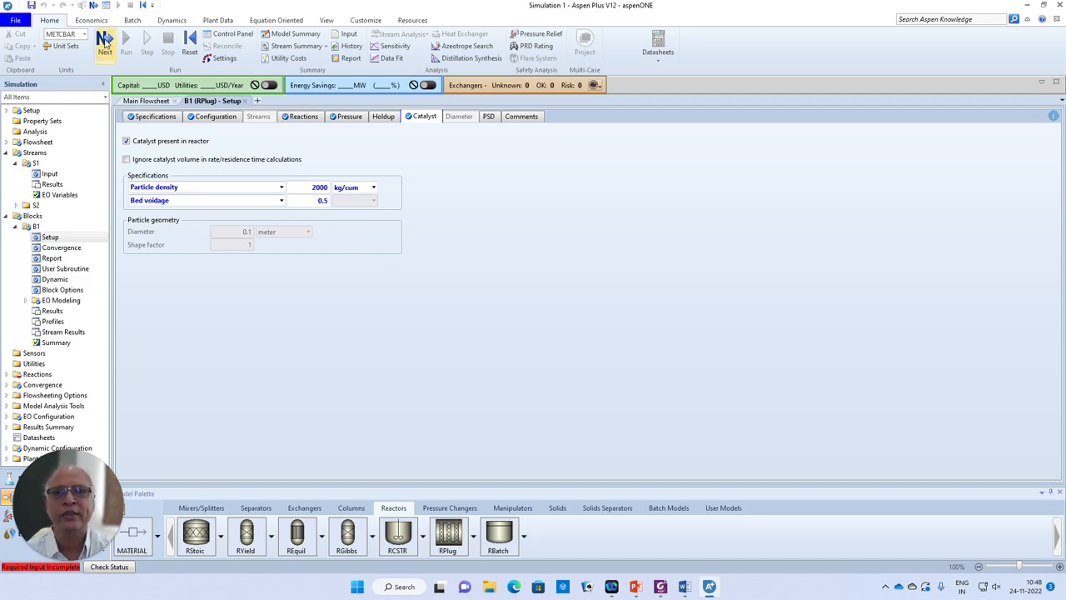
- Add a new kinetic reaction to the LHHW set R-1 and enter CHCL3 as a reactant with coefficient 2
click(105, 43)
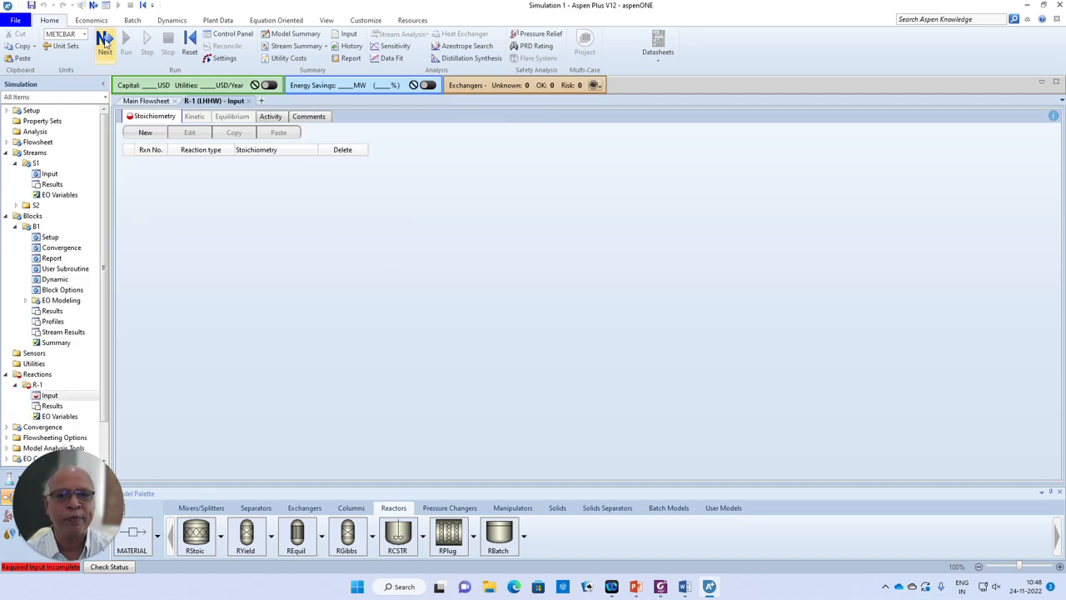
click(145, 134)
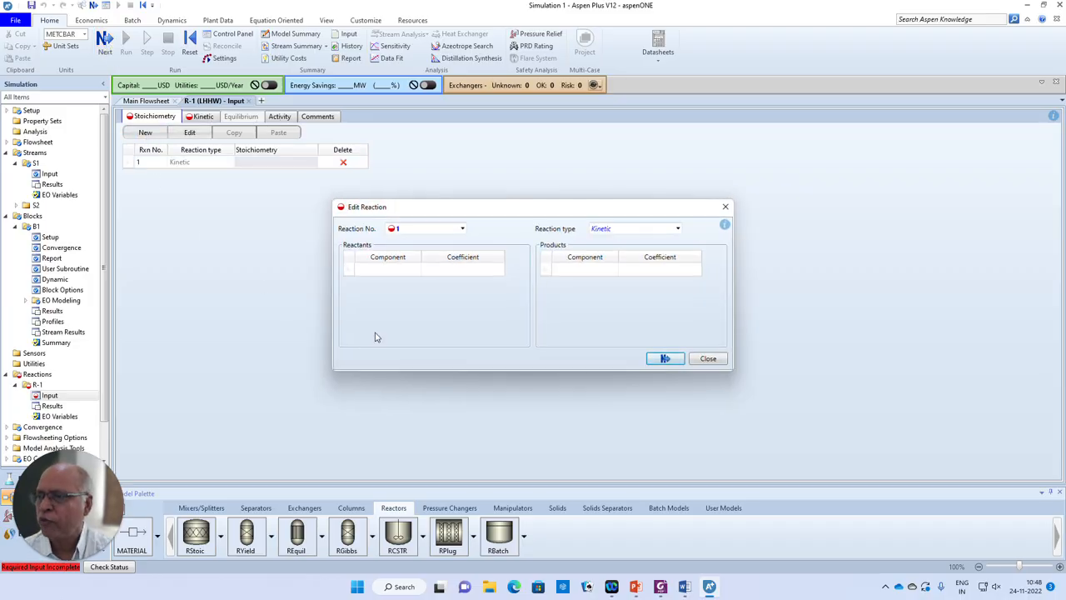
click(416, 273)
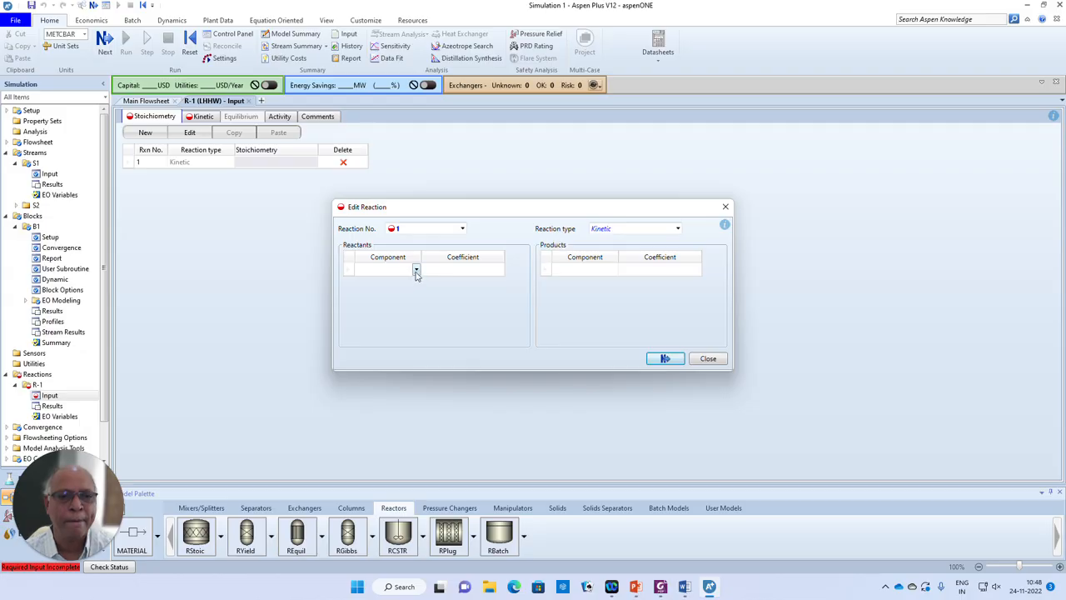
click(416, 271)
click(381, 283)
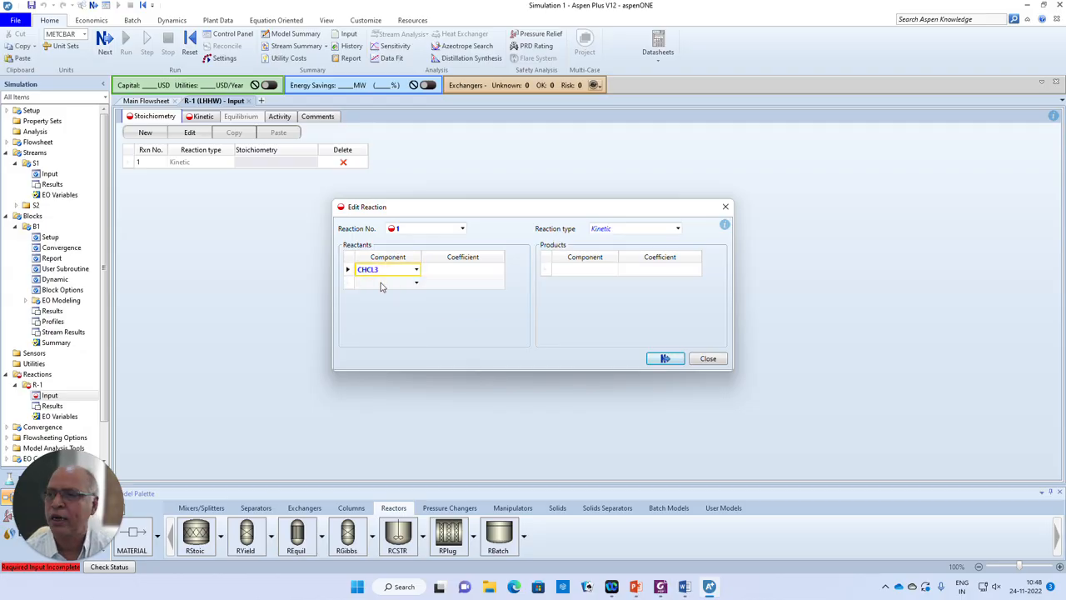
click(463, 270)
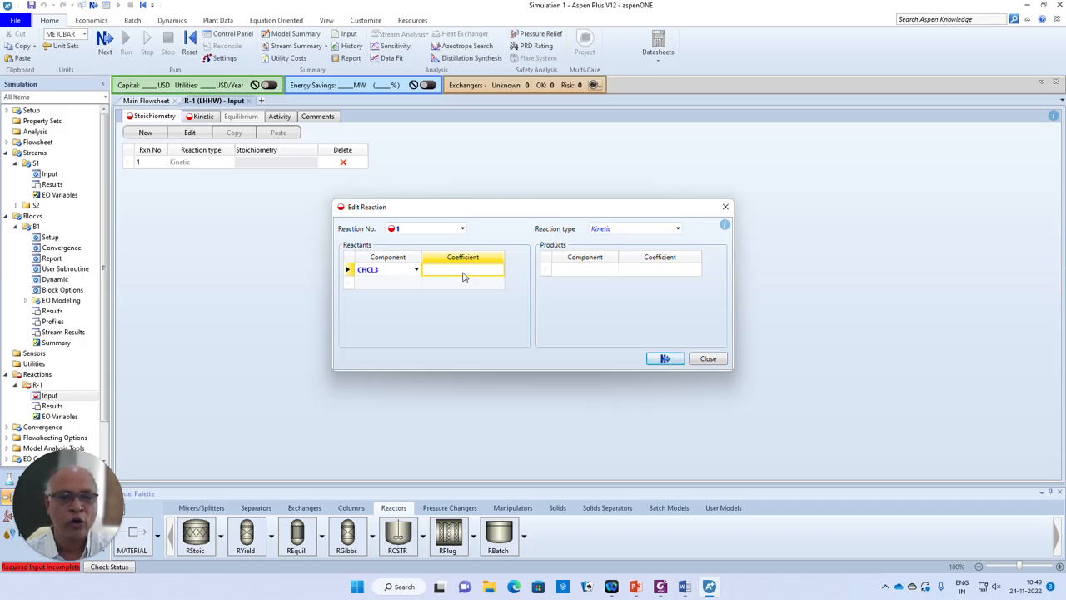
text(2)
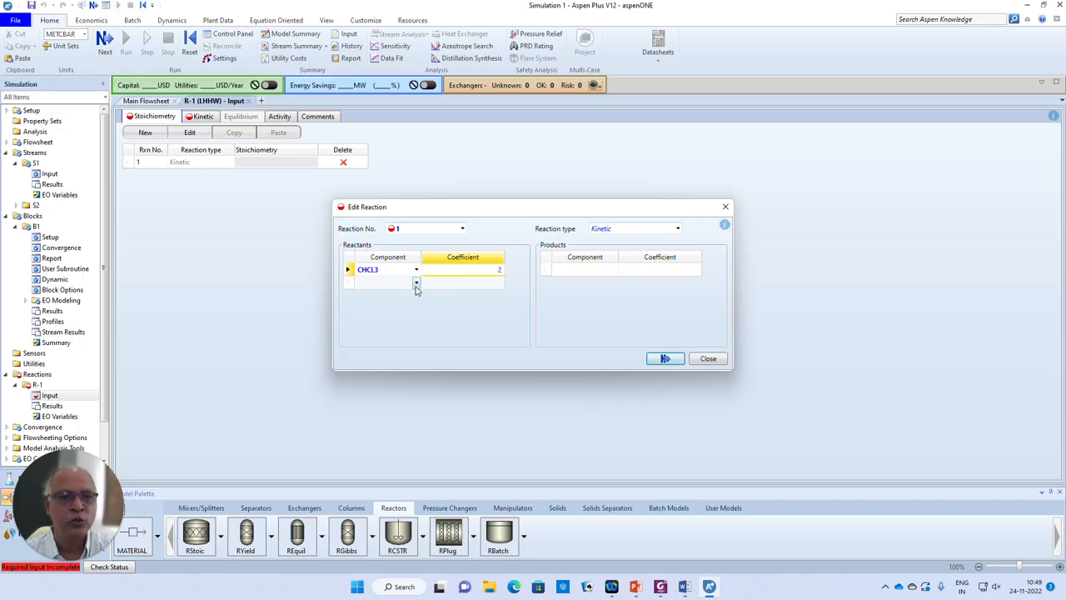
- Add H2O with coefficient 2 and O2 with coefficient 1 as further reactants of reaction 1
click(415, 282)
click(368, 307)
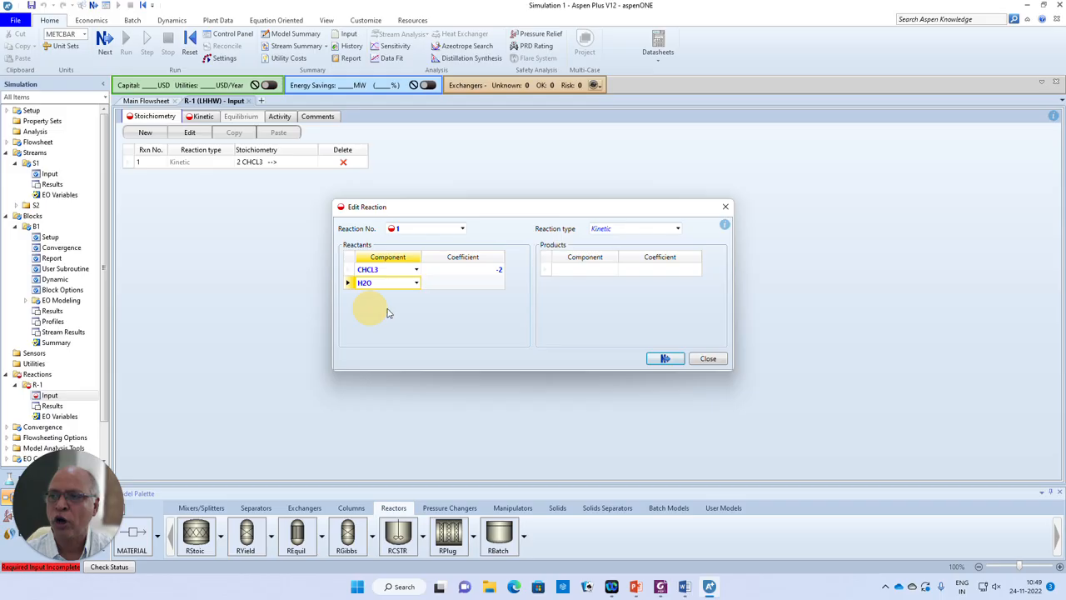
click(494, 285)
text(2)
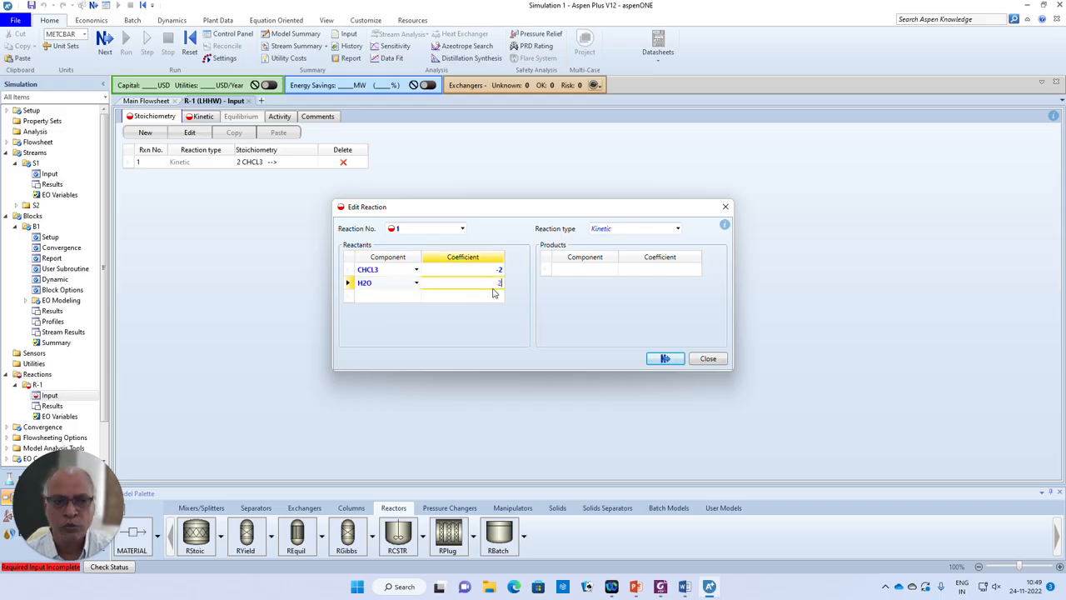
click(416, 296)
click(364, 331)
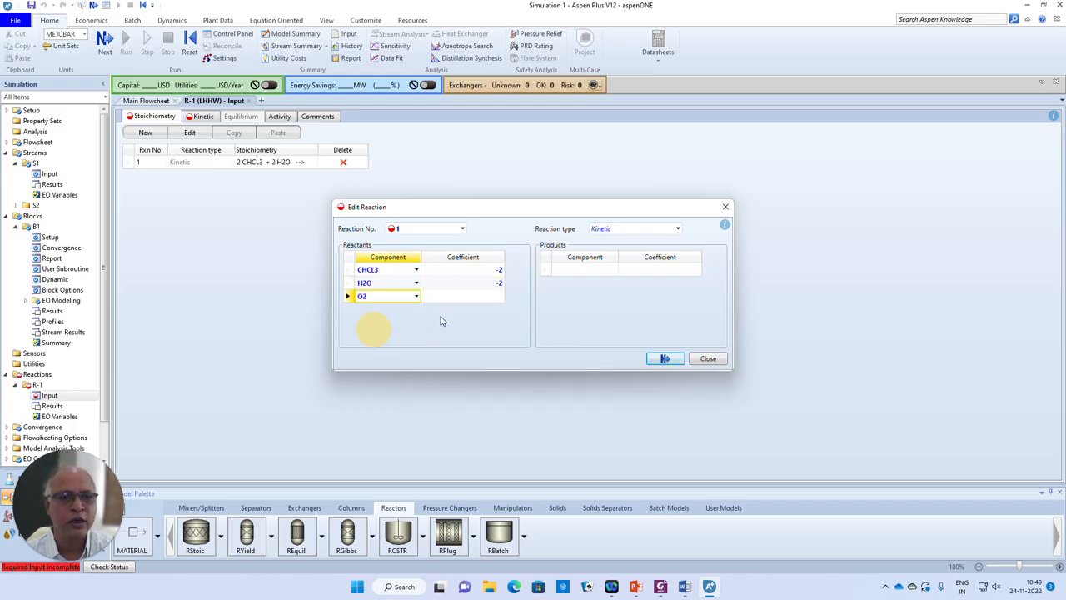
click(491, 301)
text(1)
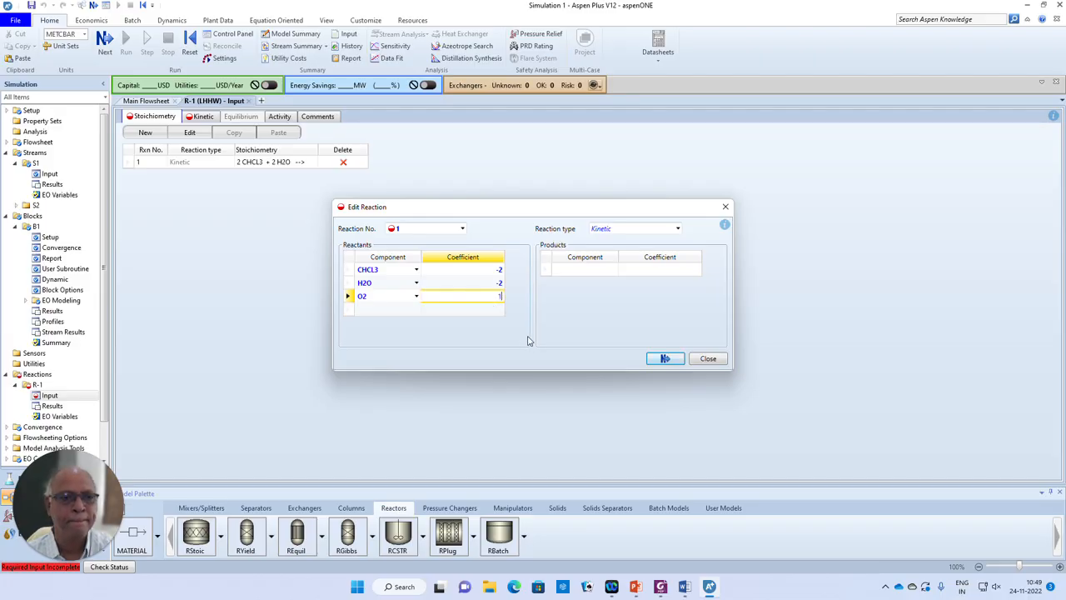
- Add CO2 with coefficient 2 and HCL with coefficient 6 as products, and finish editing reaction 1
click(563, 315)
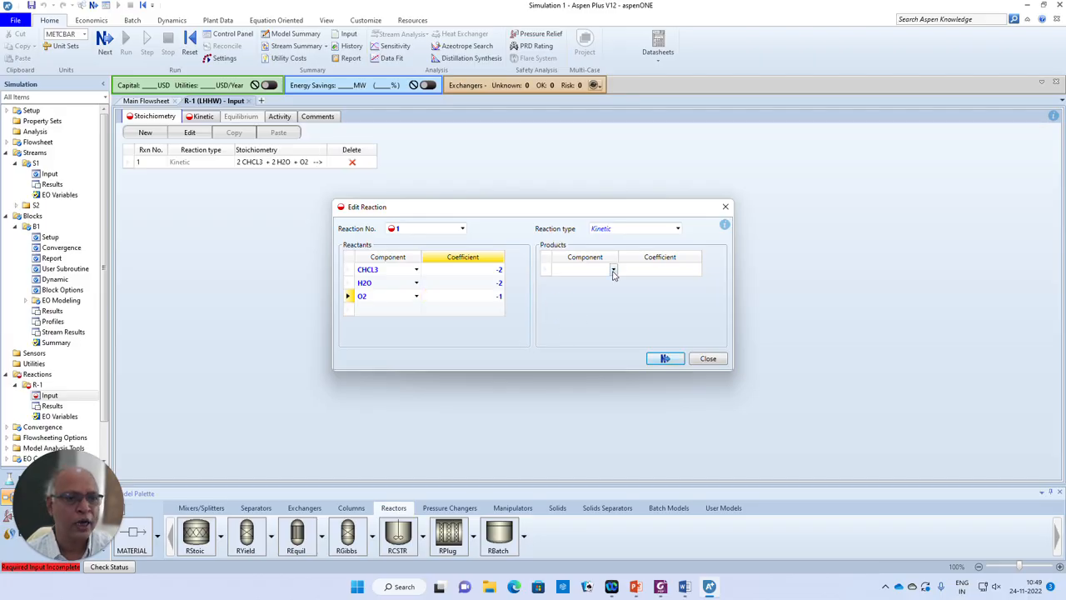
click(612, 269)
click(581, 319)
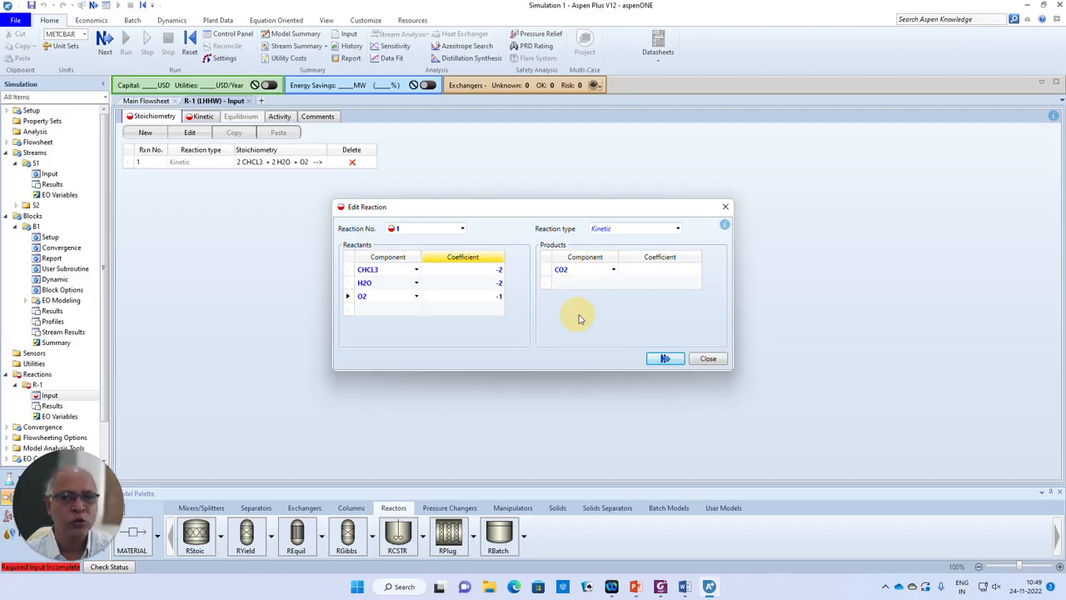
click(664, 271)
text(2)
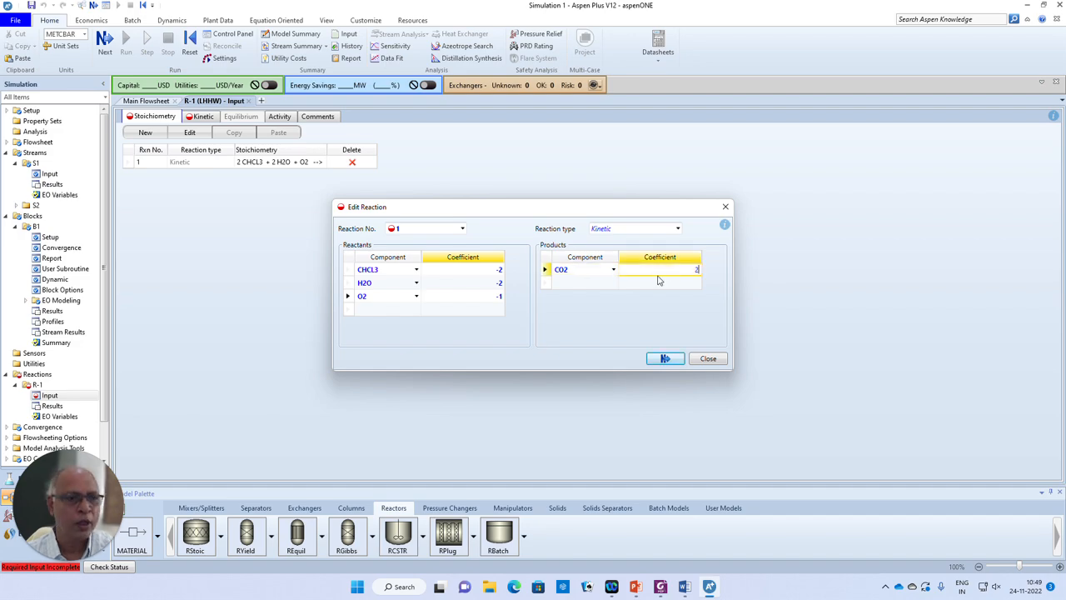
click(613, 282)
click(571, 340)
click(673, 284)
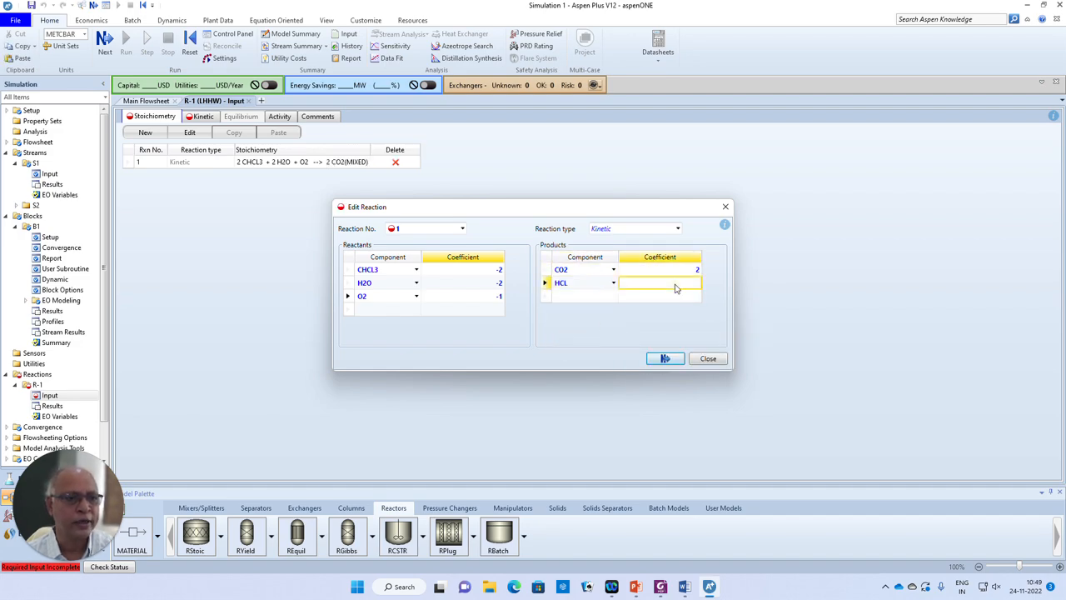
text(6)
click(617, 324)
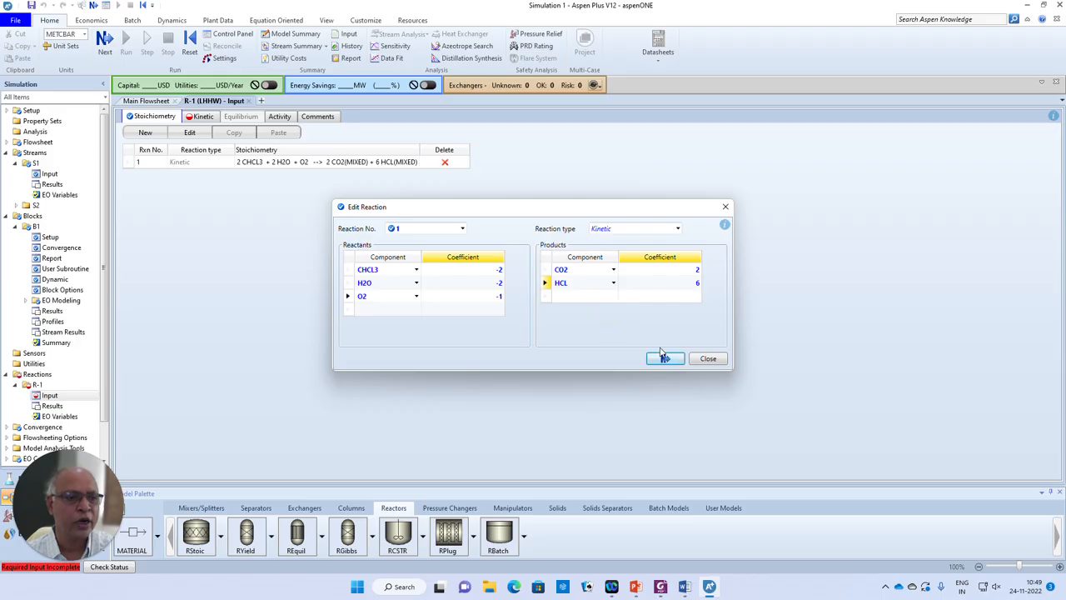
click(665, 358)
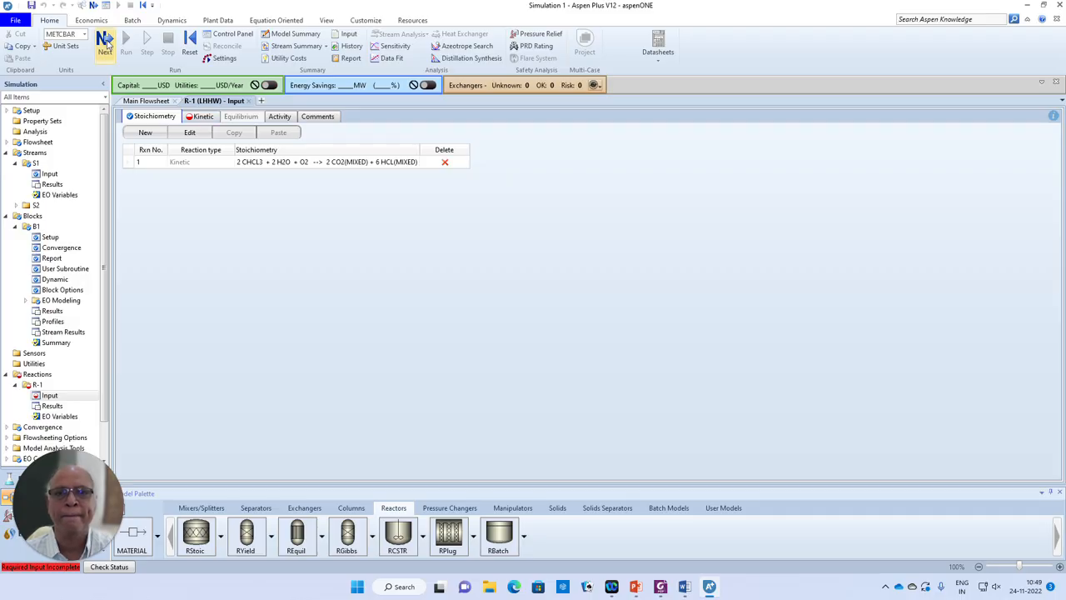
- In the kinetic data of reaction 1, set the reacting phase to Vapor and the rate basis to Cat (wt)
click(105, 41)
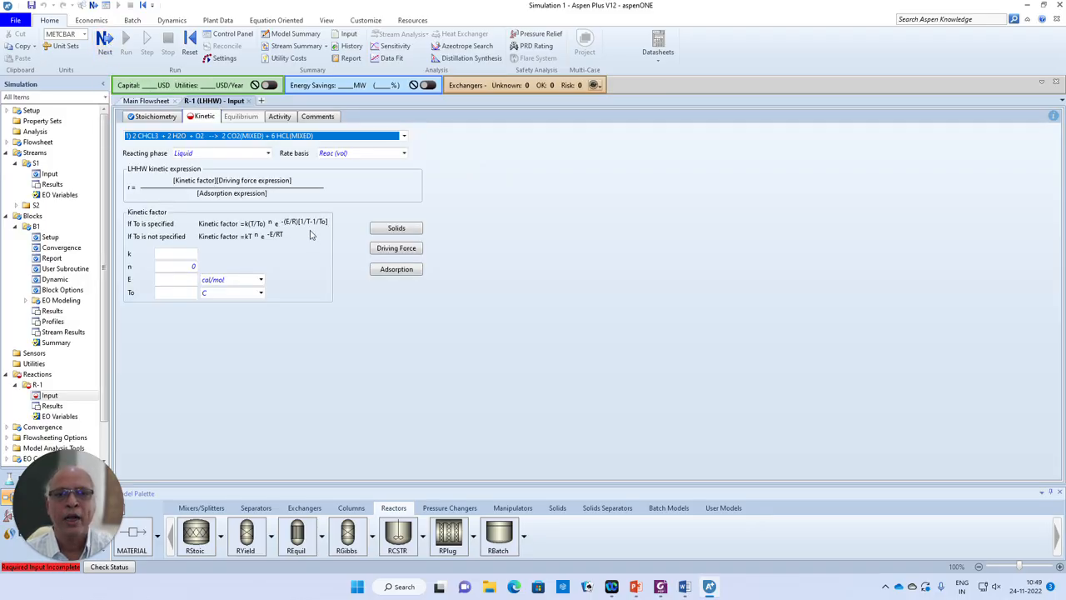
click(268, 154)
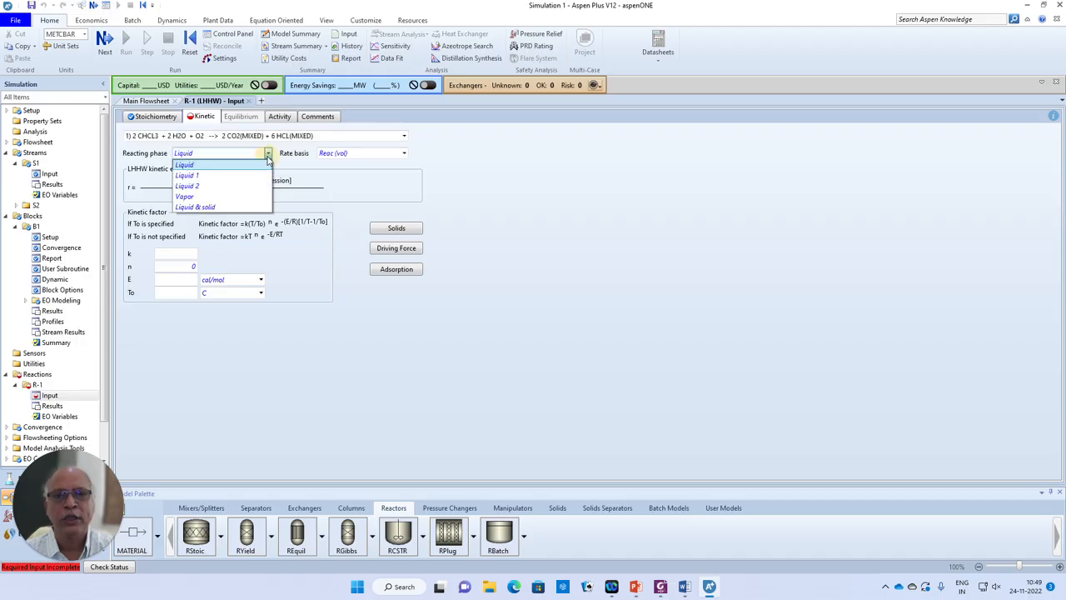
click(197, 197)
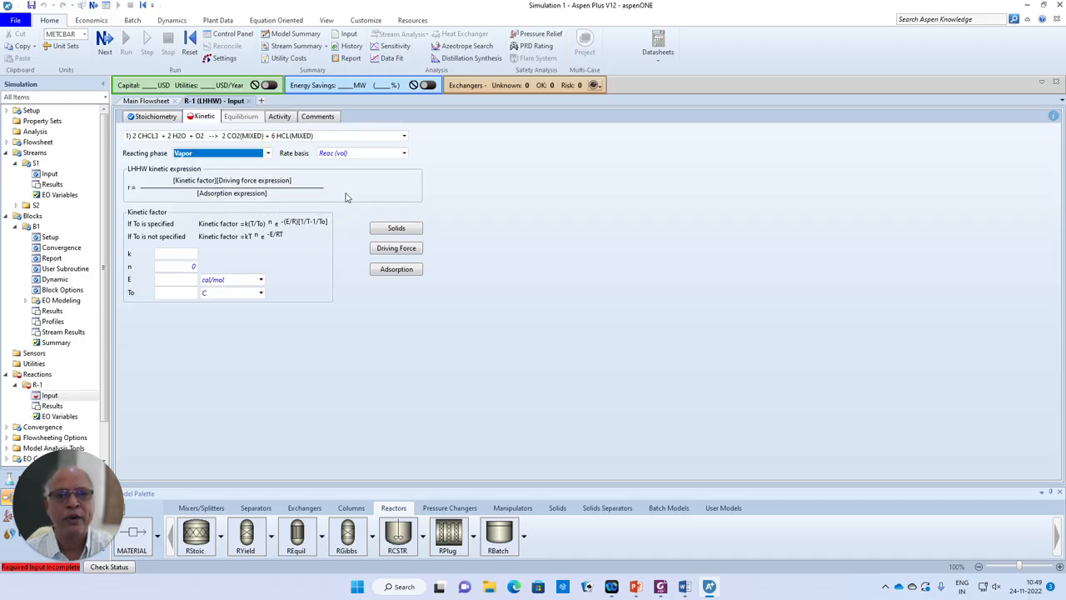
click(405, 153)
click(341, 176)
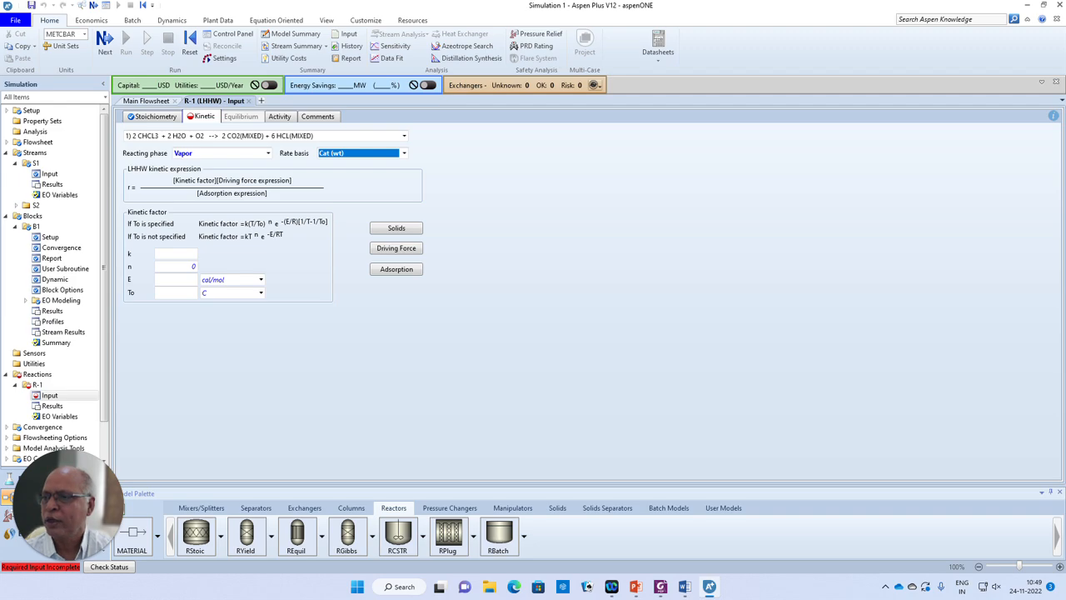
- Consult the rate expression in the Word document, and set the kinetic factor's k to 1 and E to 0 cal/mol
key(alt+Tab)
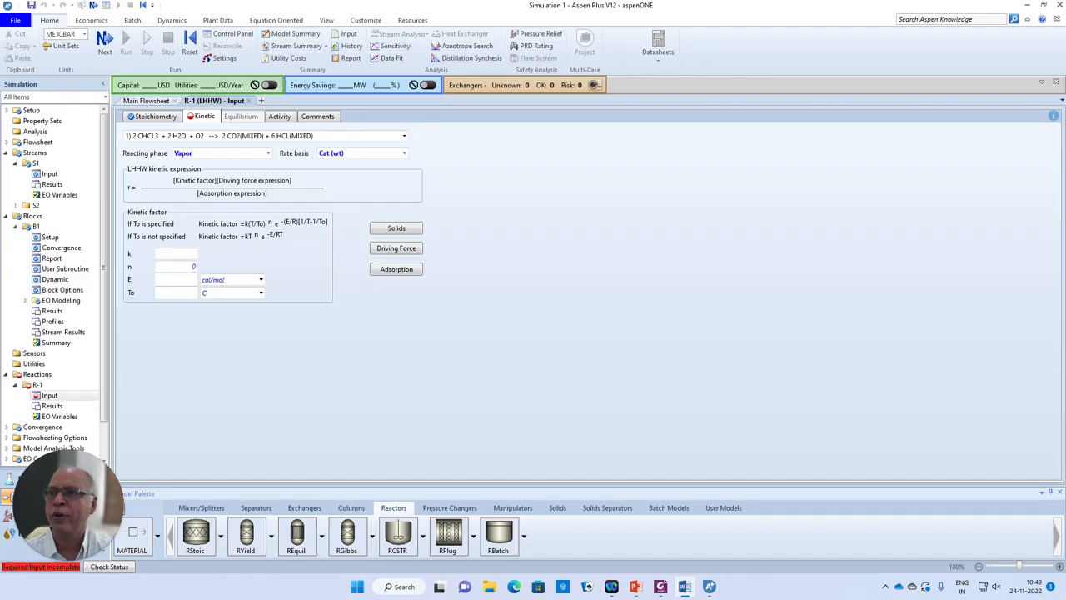
key(alt+Tab)
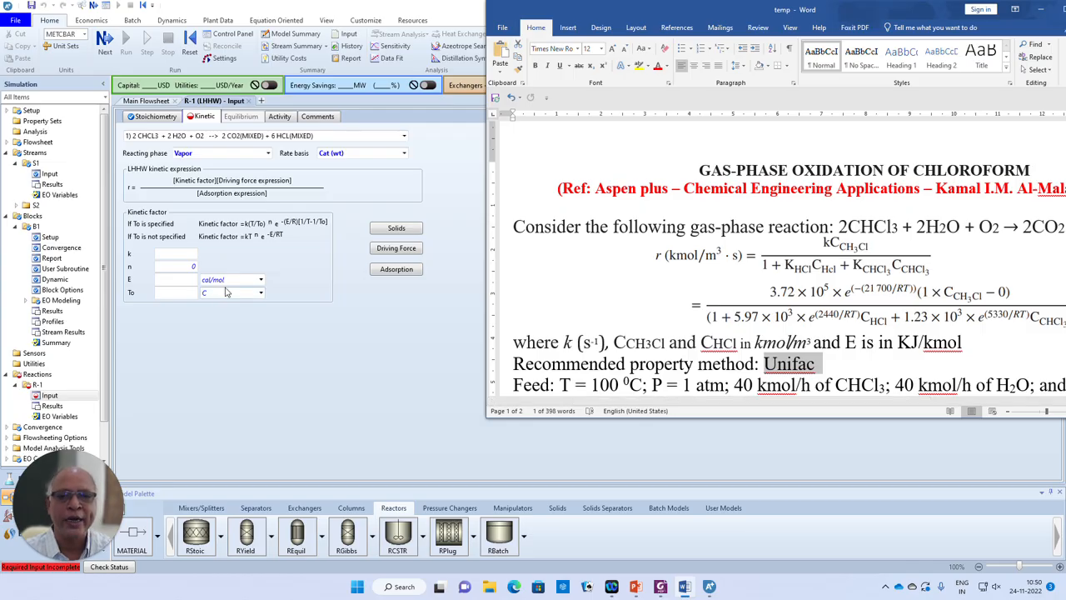
click(176, 254)
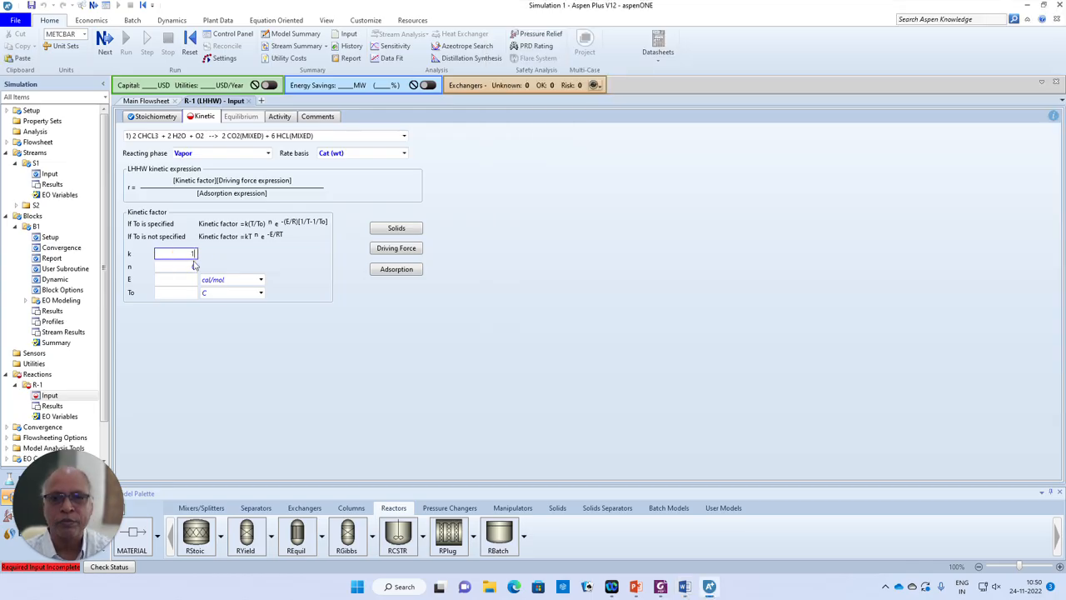
text(1)
click(191, 279)
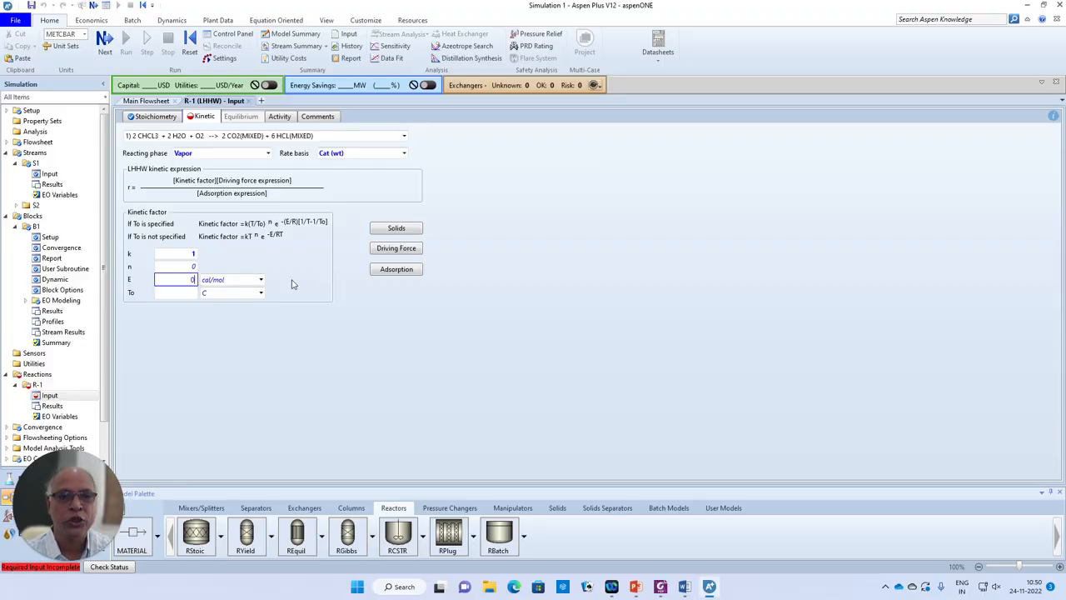
click(316, 336)
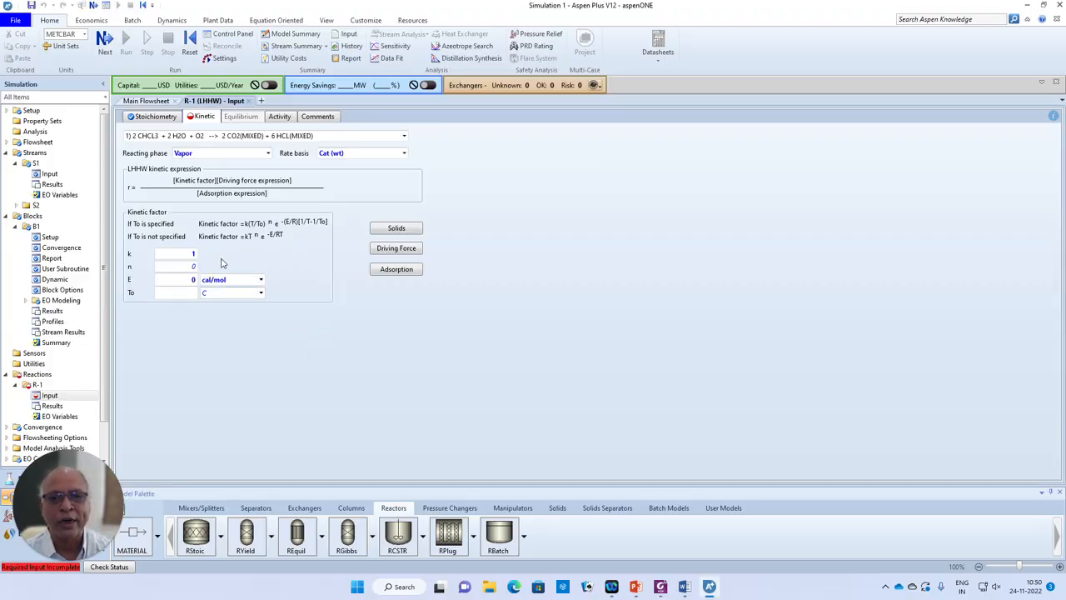
- Restore and narrow the Aspen Plus window so the rate expression in the Word document can be read beside it
click(396, 249)
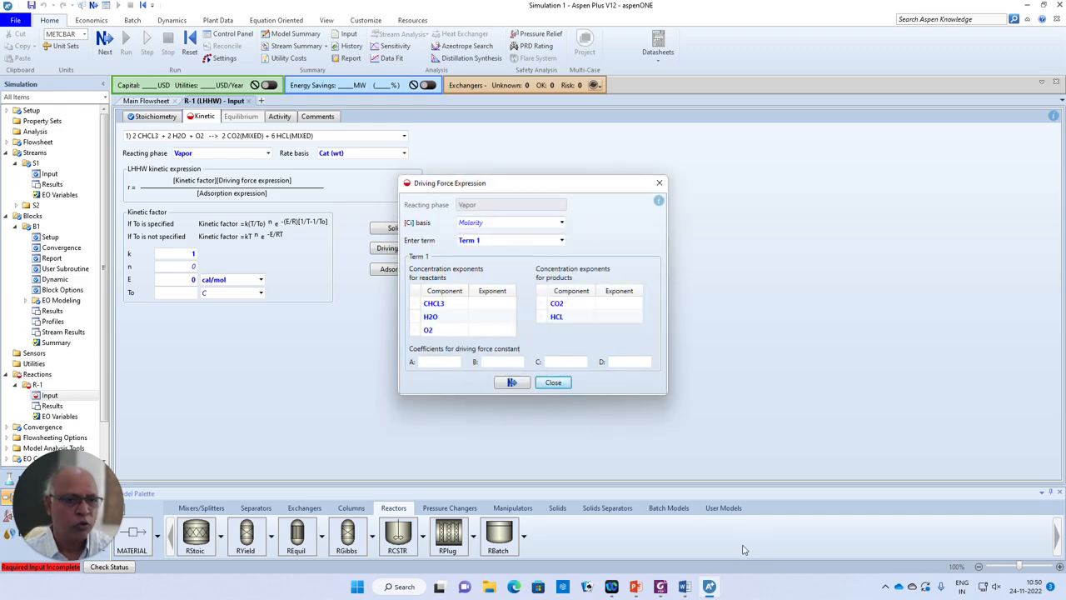
click(688, 589)
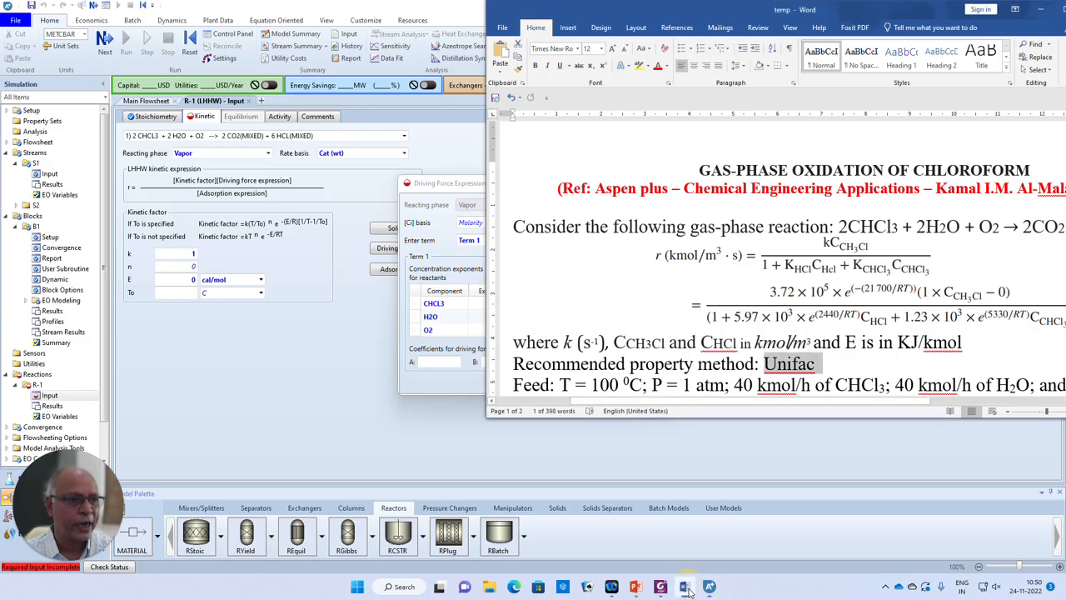
drag(421, 189, 228, 179)
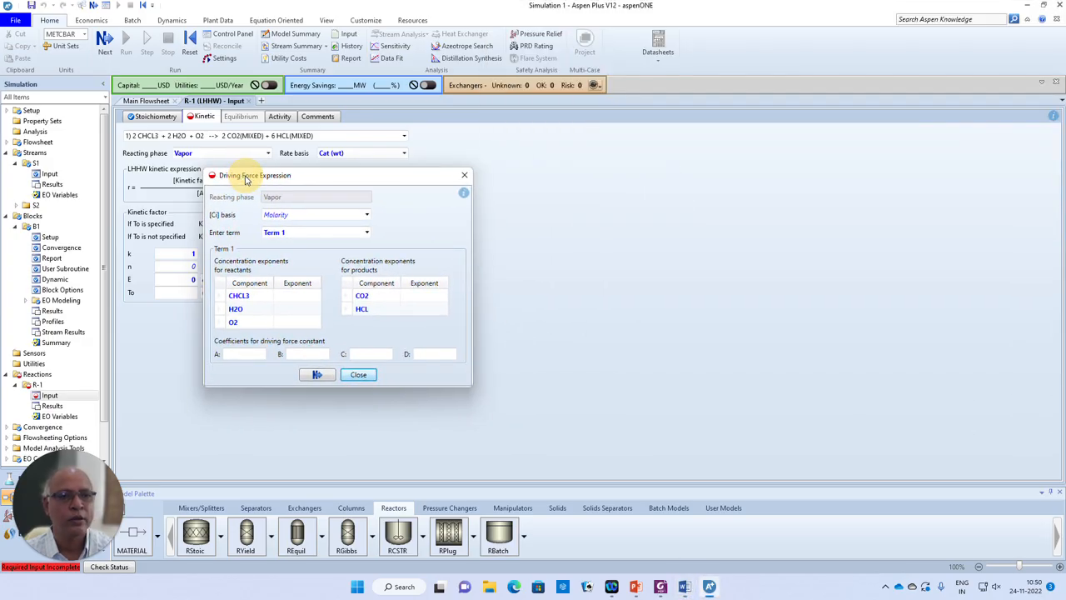
click(684, 587)
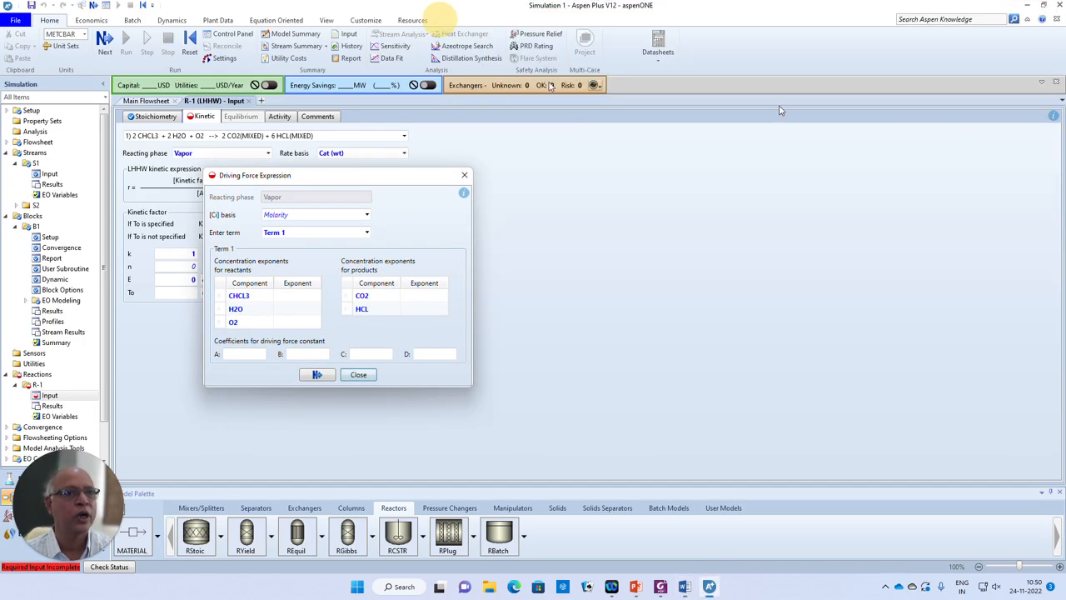
click(1059, 5)
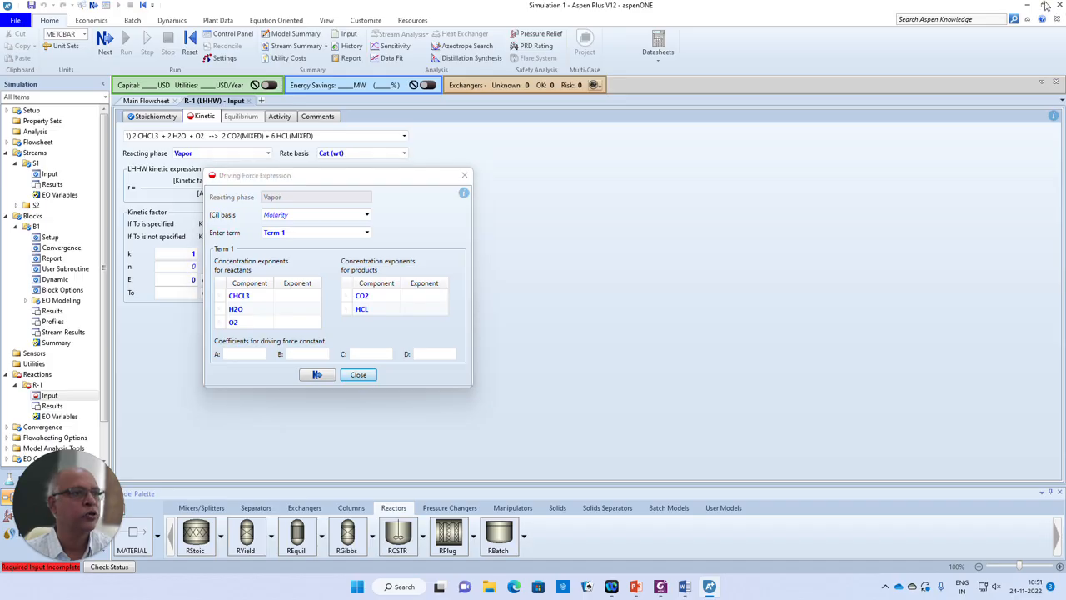
click(366, 376)
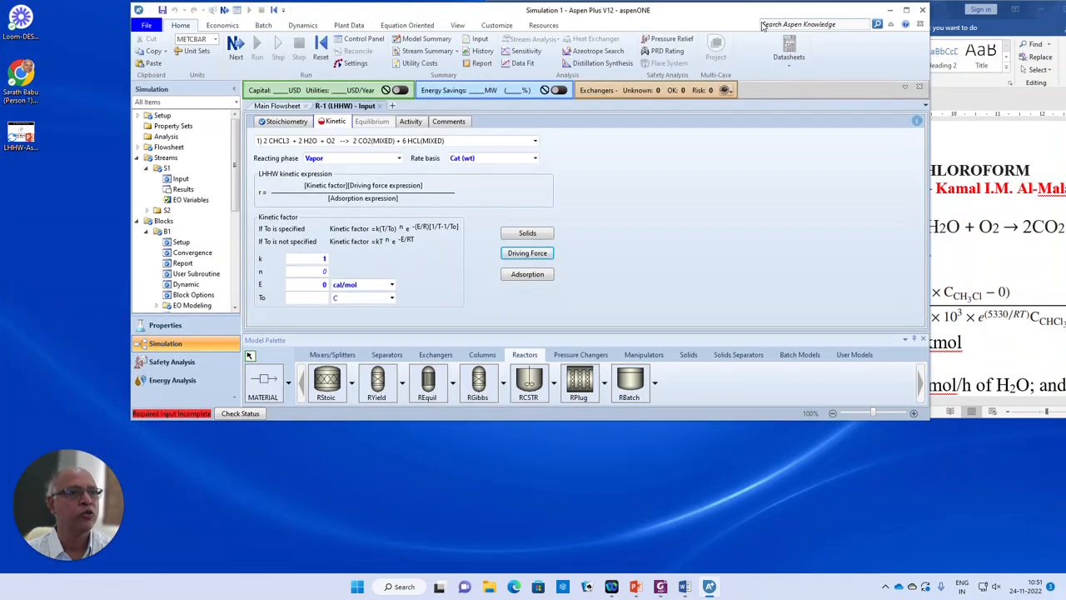
drag(758, 12, 642, 12)
click(1043, 6)
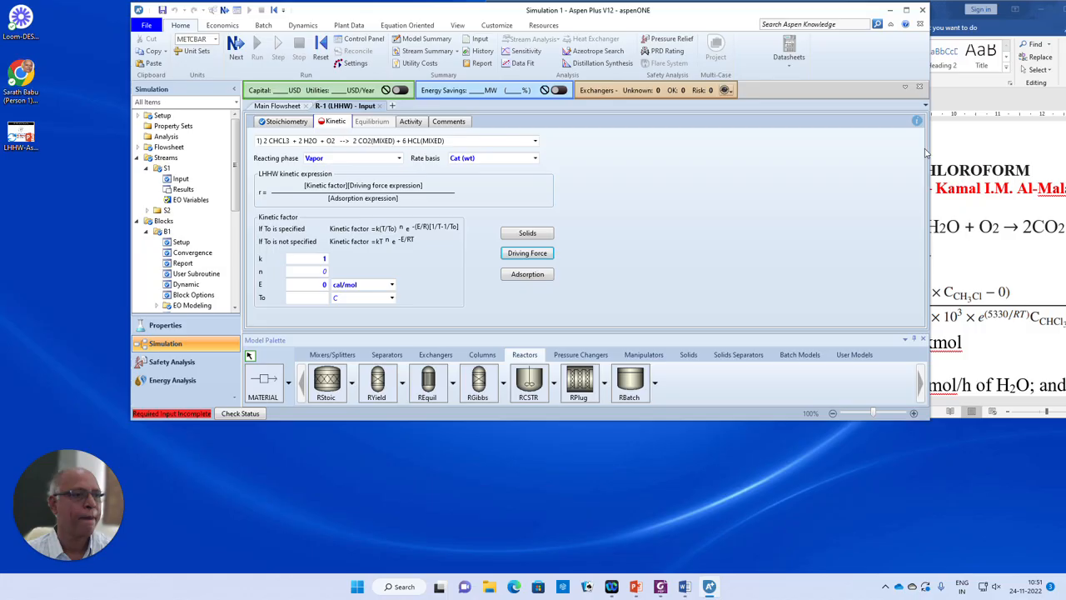
drag(926, 150, 670, 151)
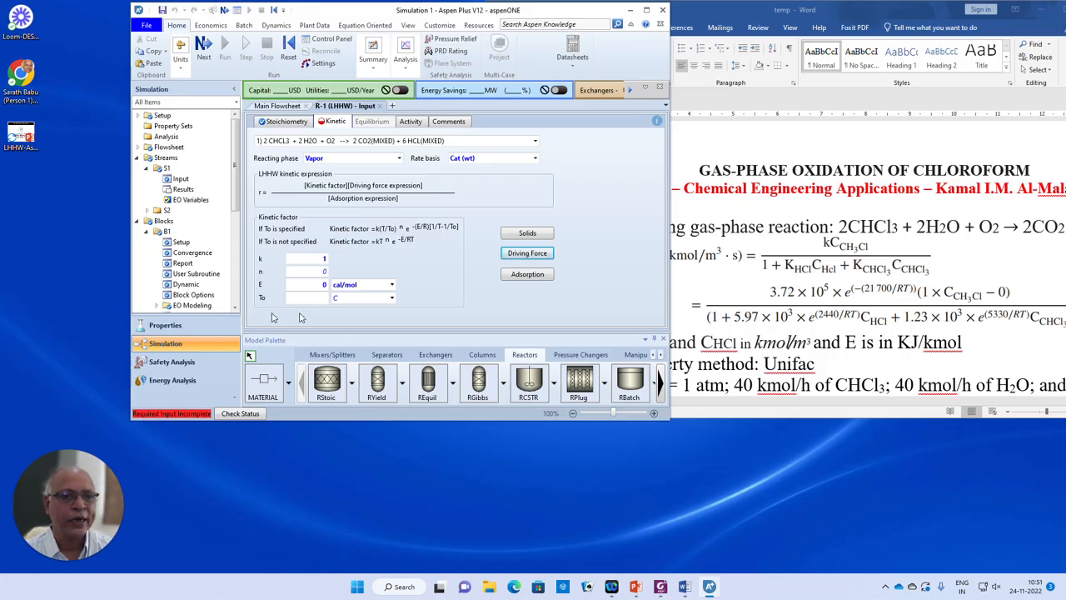
- Open the driving force expression of reaction 1 at Term 1 and use Molarity as the [Ci] basis
click(530, 255)
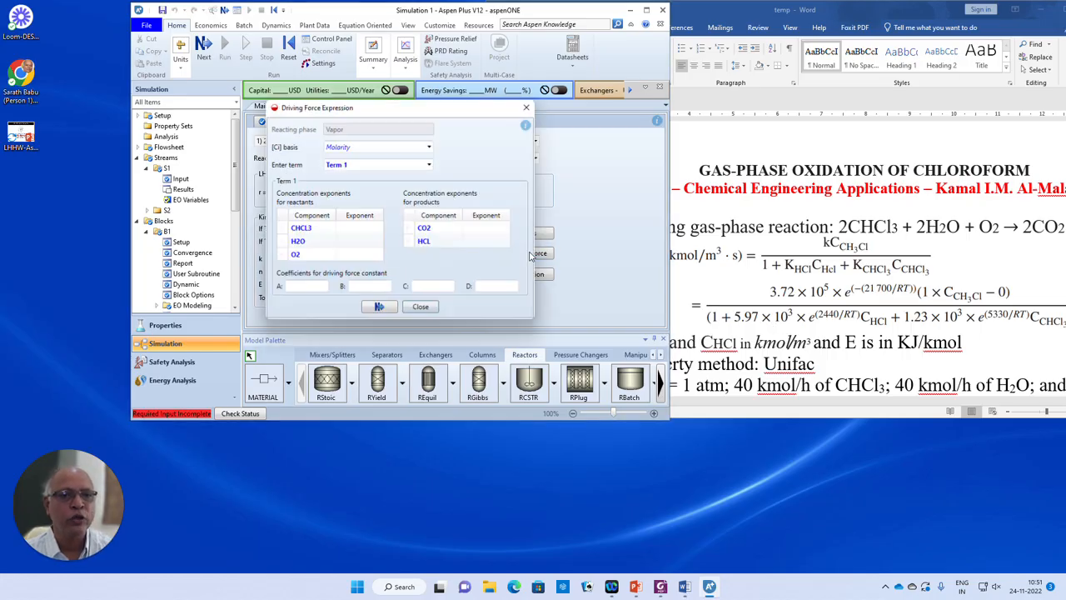
click(430, 166)
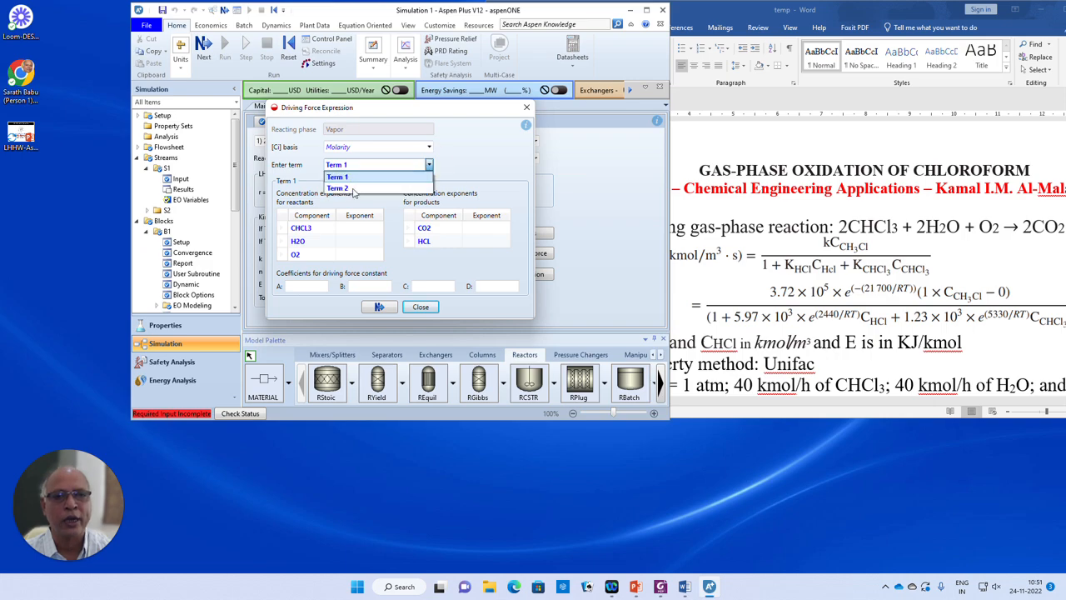
click(473, 169)
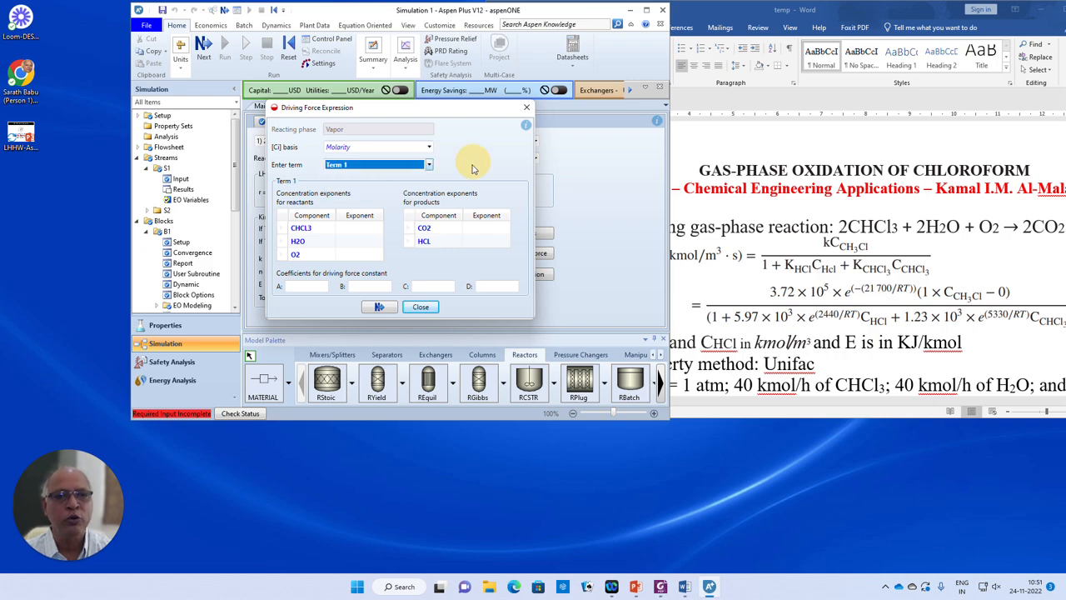
click(429, 148)
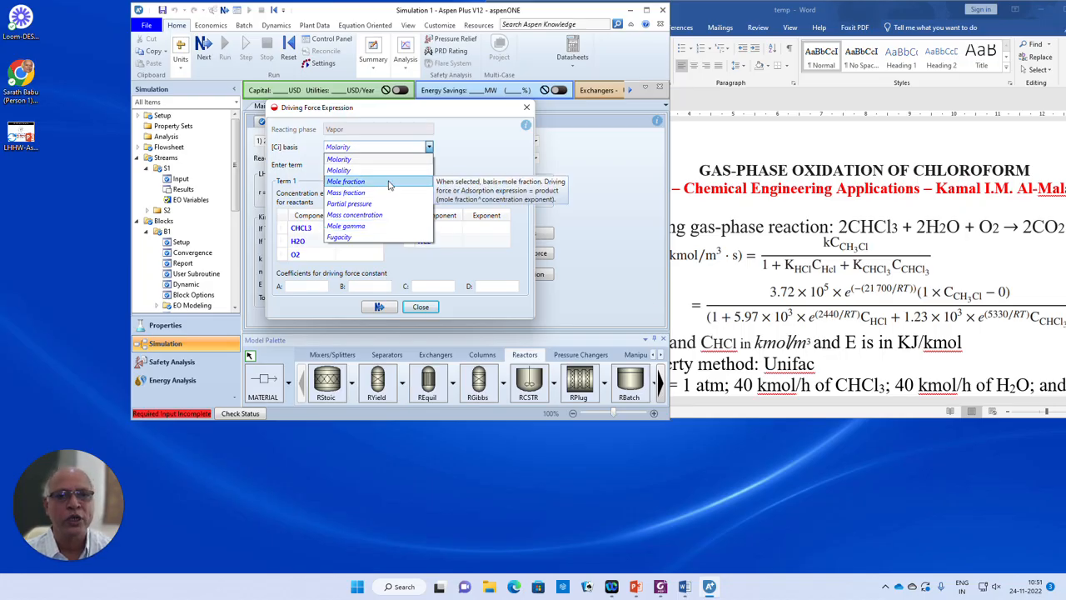
click(340, 158)
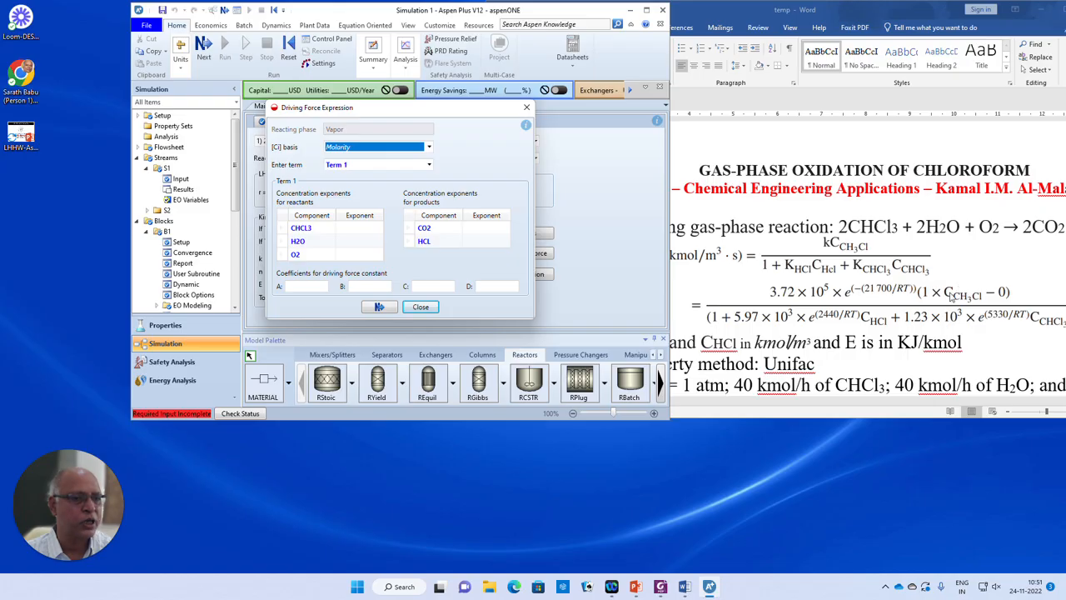
- Set the Term 1 concentration exponents to 1 for CHCL3 and 0 for H2O, O2, CO2 and HCL
click(360, 228)
text(1)
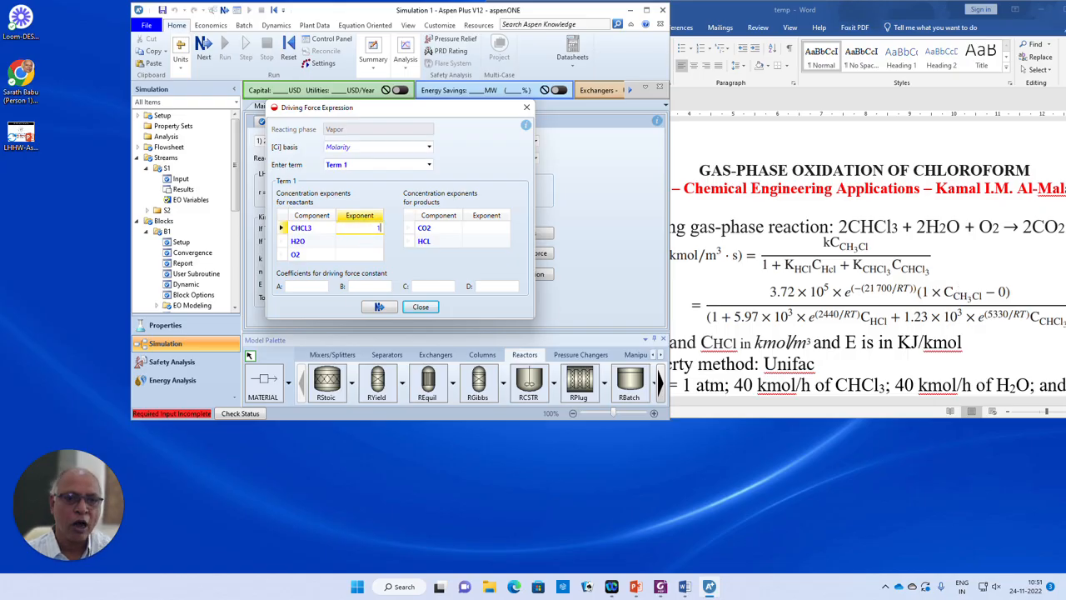
click(372, 243)
text(0)
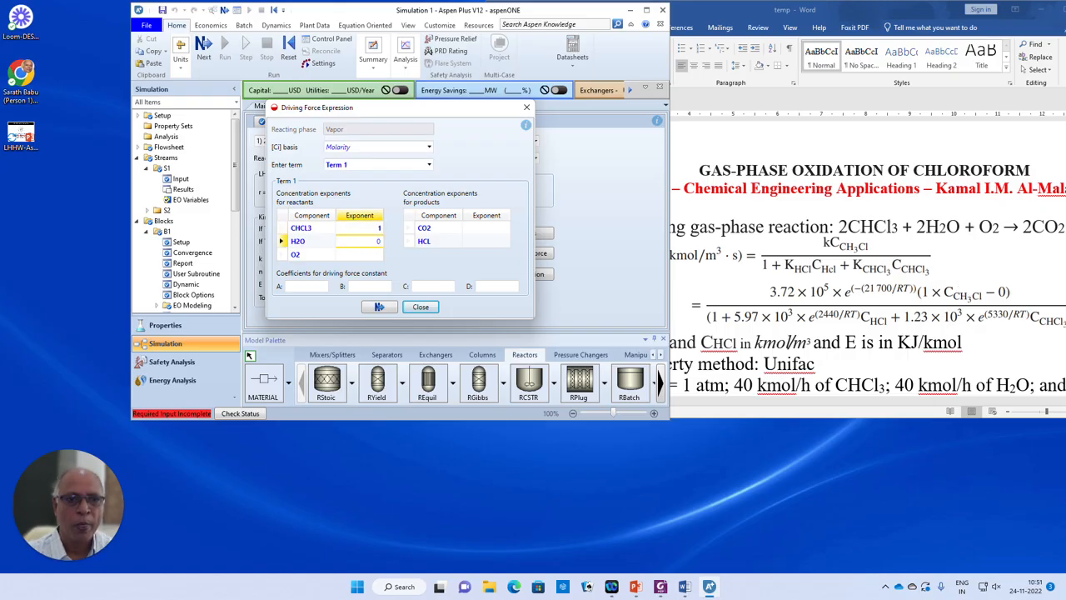
click(374, 255)
text(0)
click(474, 229)
text(0)
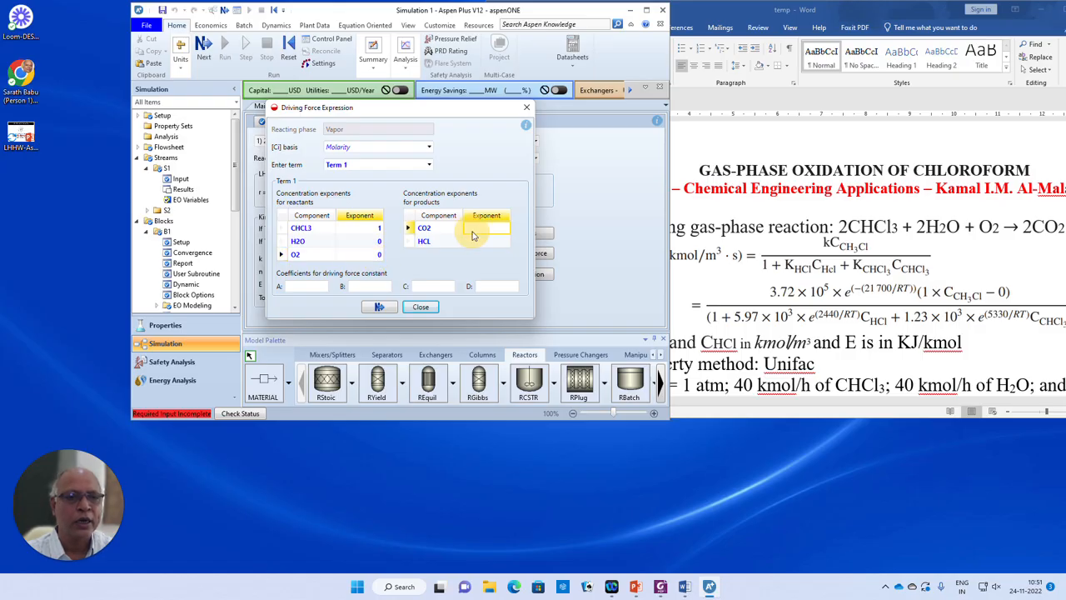
click(495, 242)
text(0)
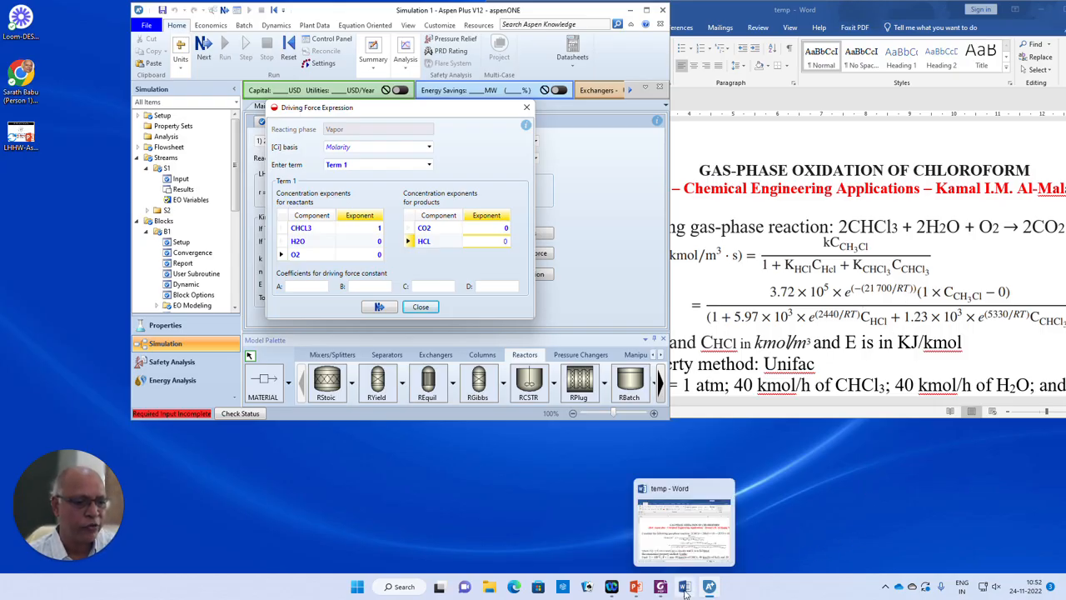
- Open the Windows Calculator and place it so the rate expression in the Word document stays readable
click(399, 588)
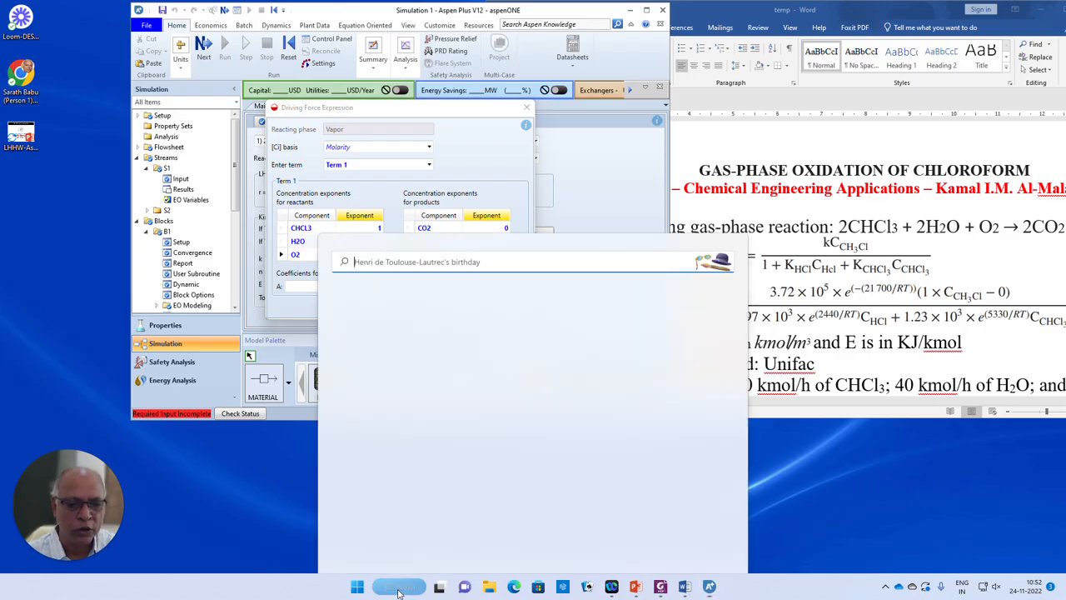
text(cal)
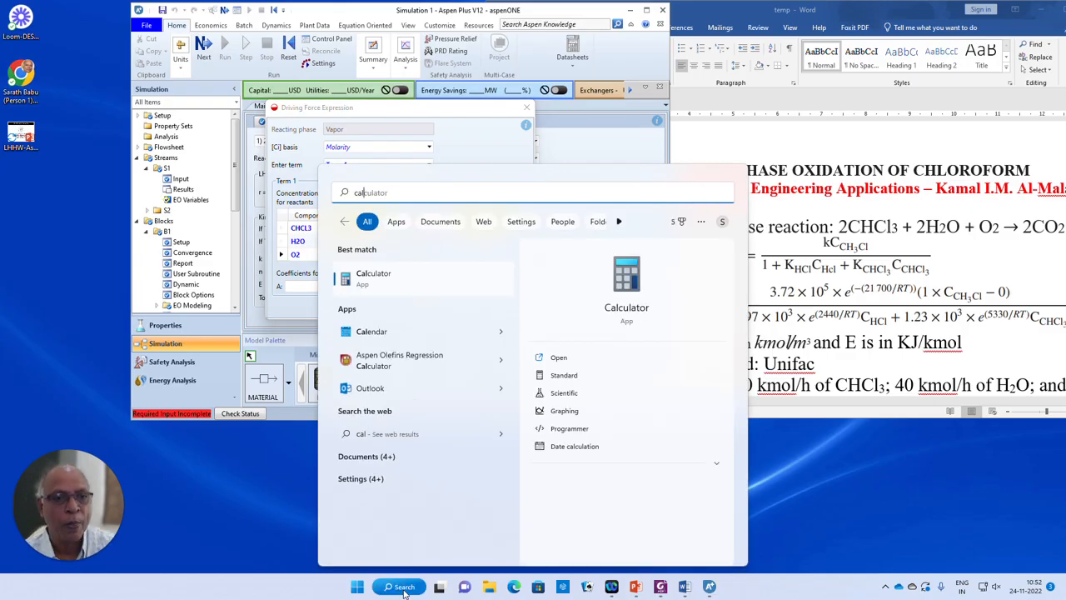
click(375, 281)
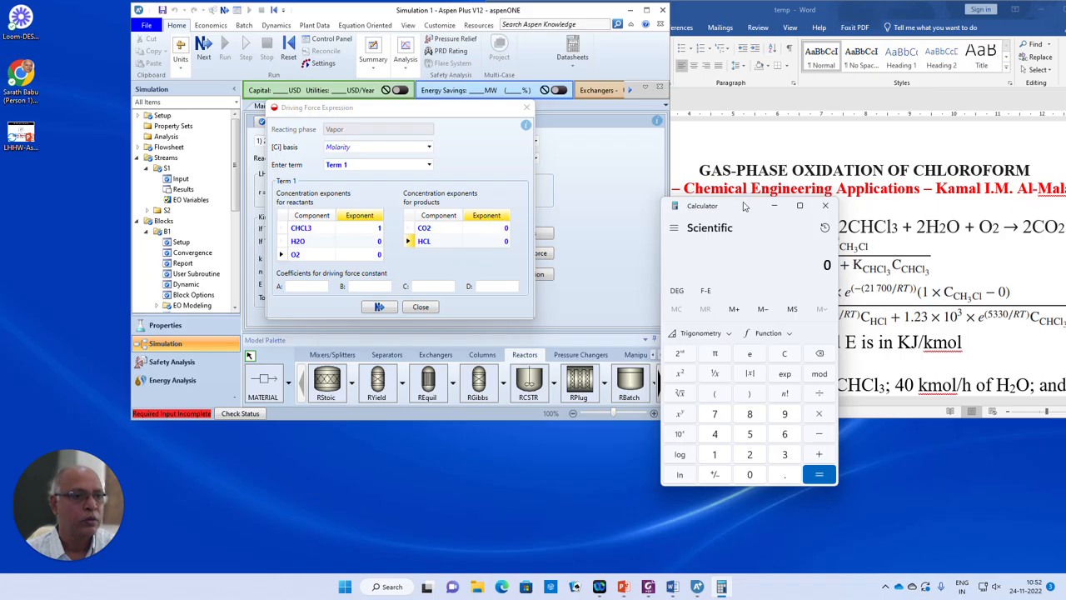
drag(745, 206, 506, 165)
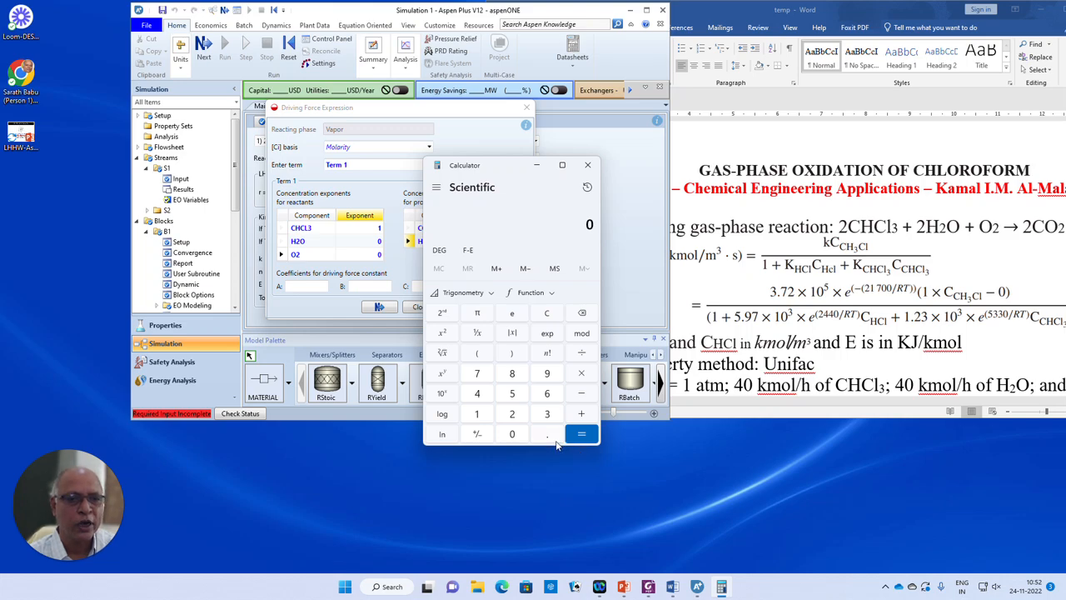
- Calculate 21700 ÷ 8.314 in the Calculator for the exponential term of the rate constant
click(512, 414)
click(476, 414)
click(476, 374)
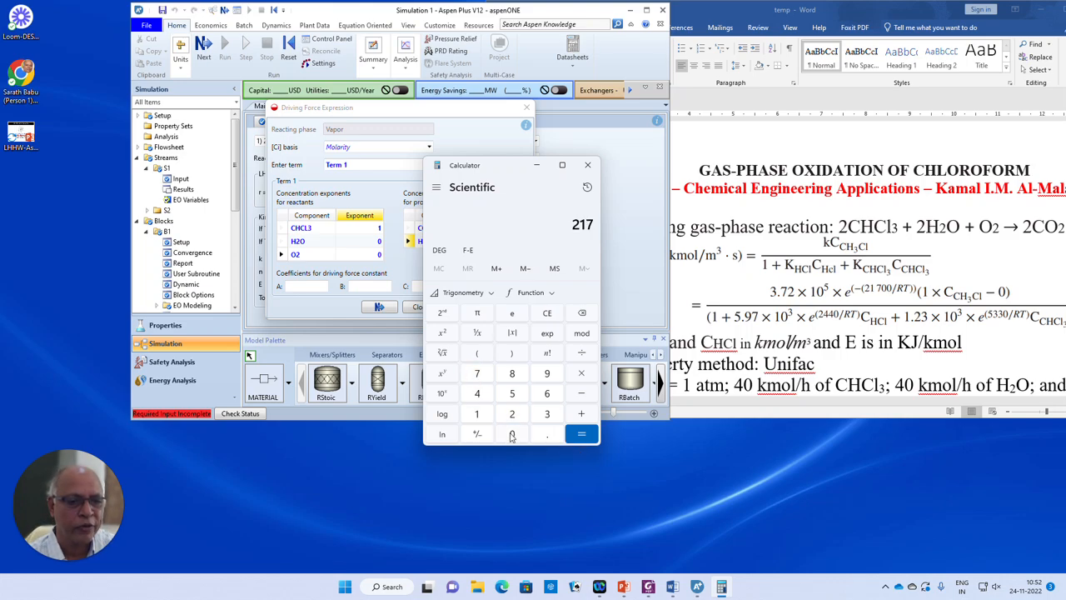
click(511, 435)
click(512, 435)
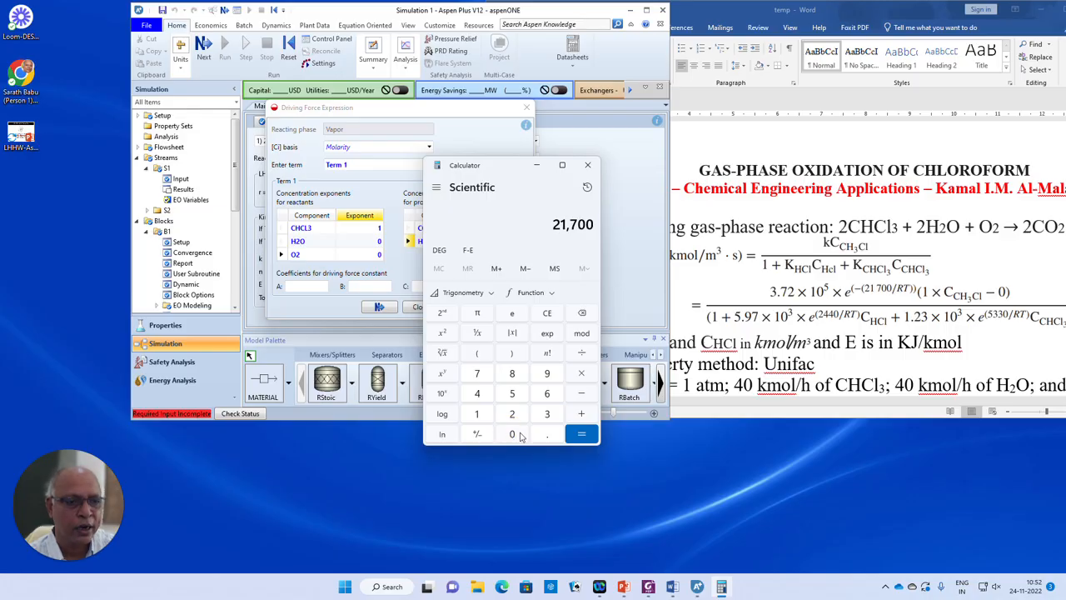
click(582, 353)
click(512, 373)
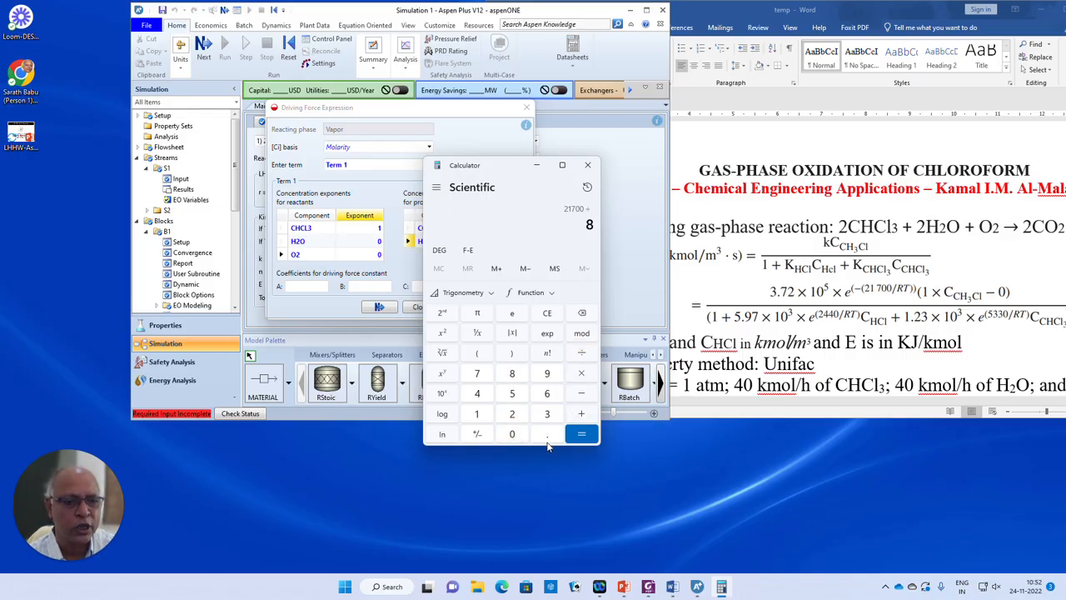
click(547, 434)
click(547, 414)
click(476, 414)
click(477, 393)
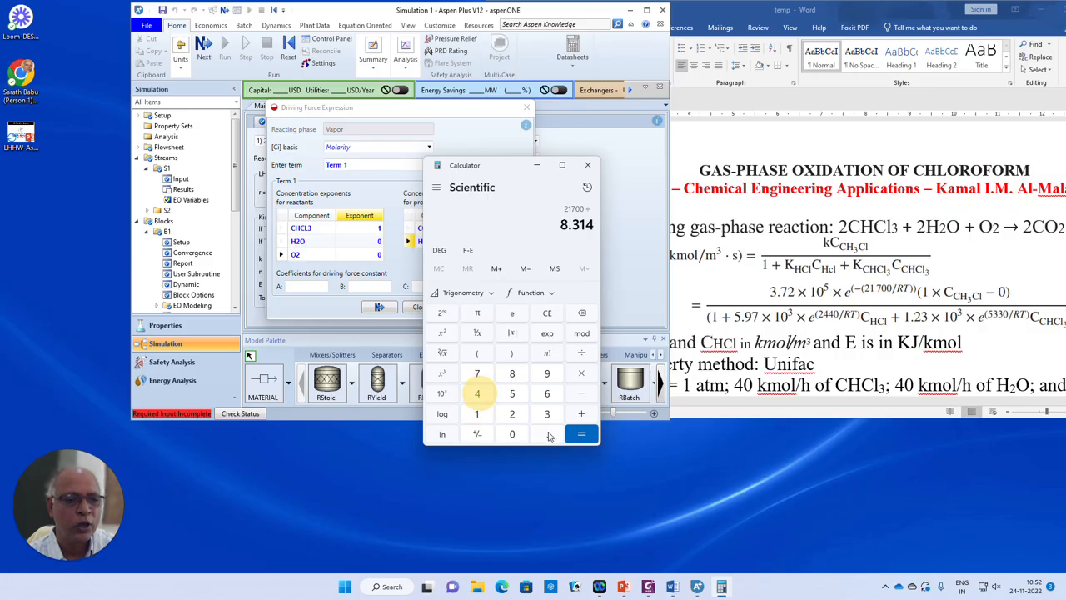
click(582, 434)
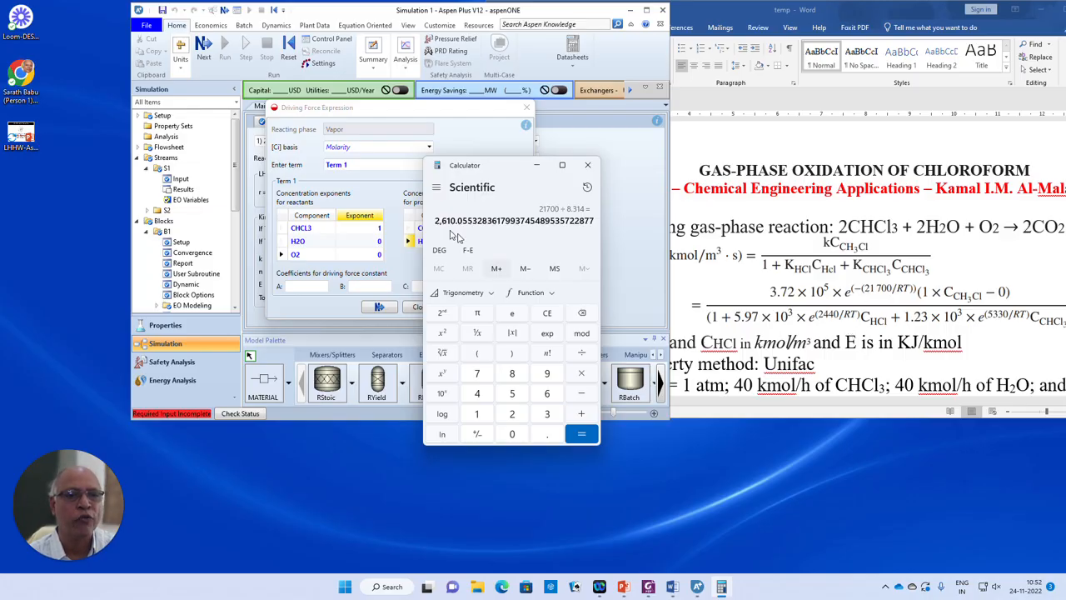
- Set coefficient B of the Term 1 driving force constant to -2610.05
drag(434, 221, 467, 221)
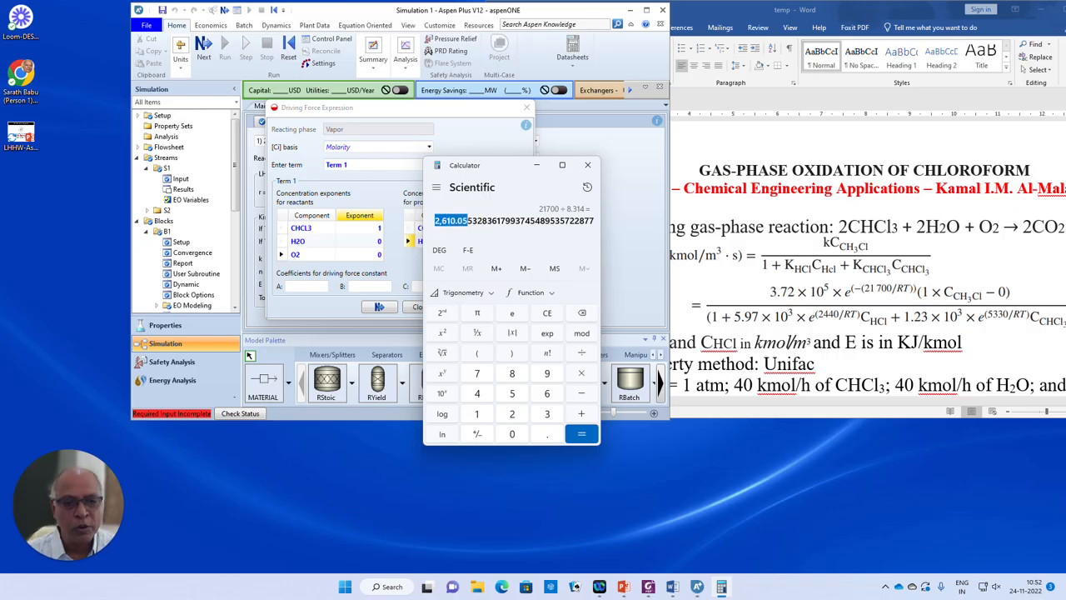
drag(508, 170, 605, 127)
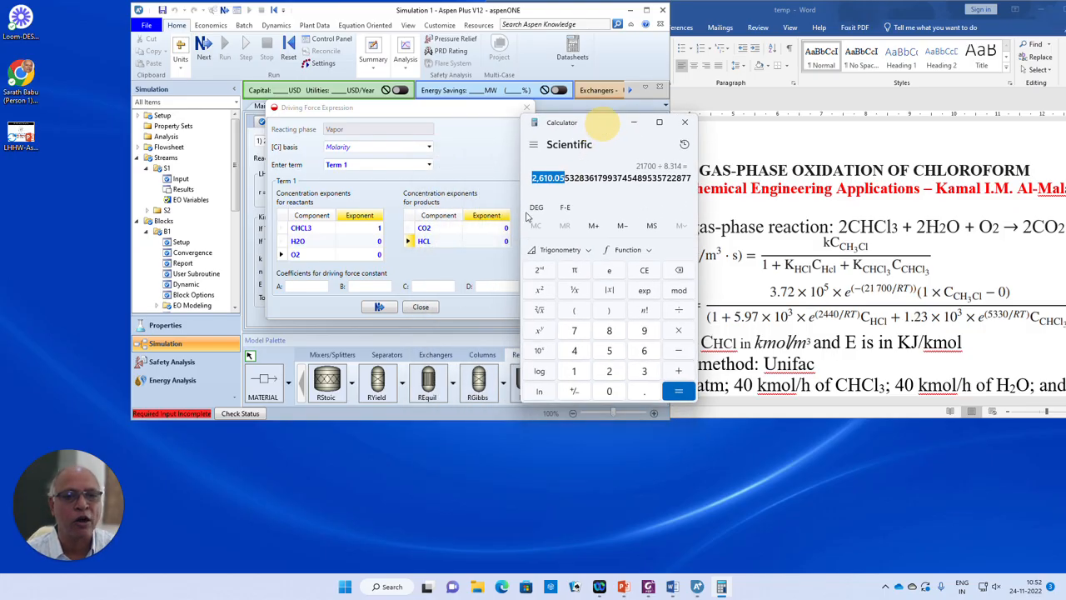
click(368, 287)
text(2610.05)
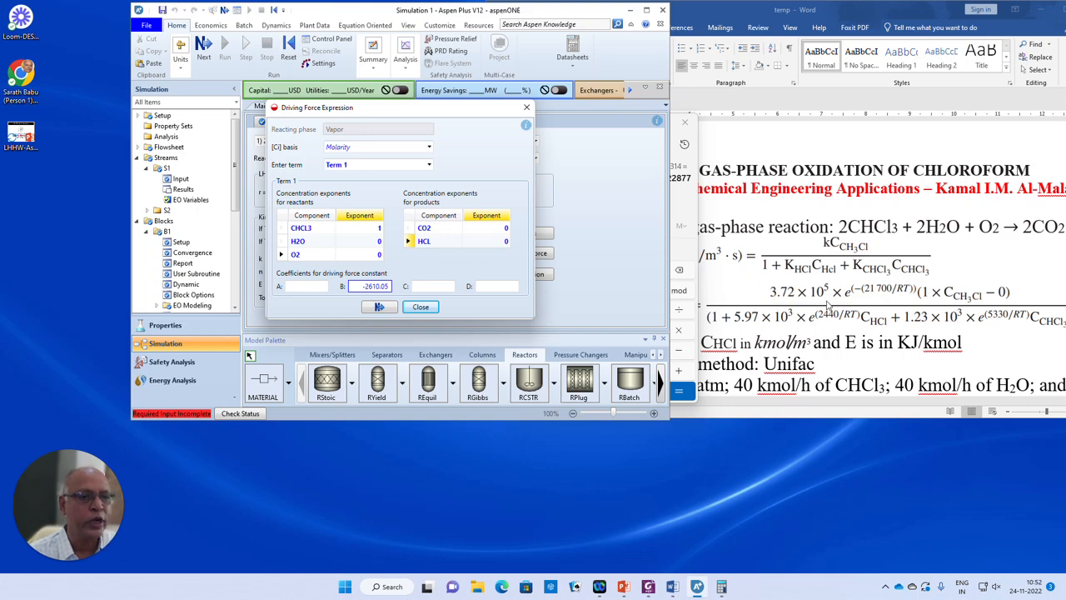
- Return to the Calculator and compute ln(3.72) × 5 for the pre-exponential factor
click(697, 587)
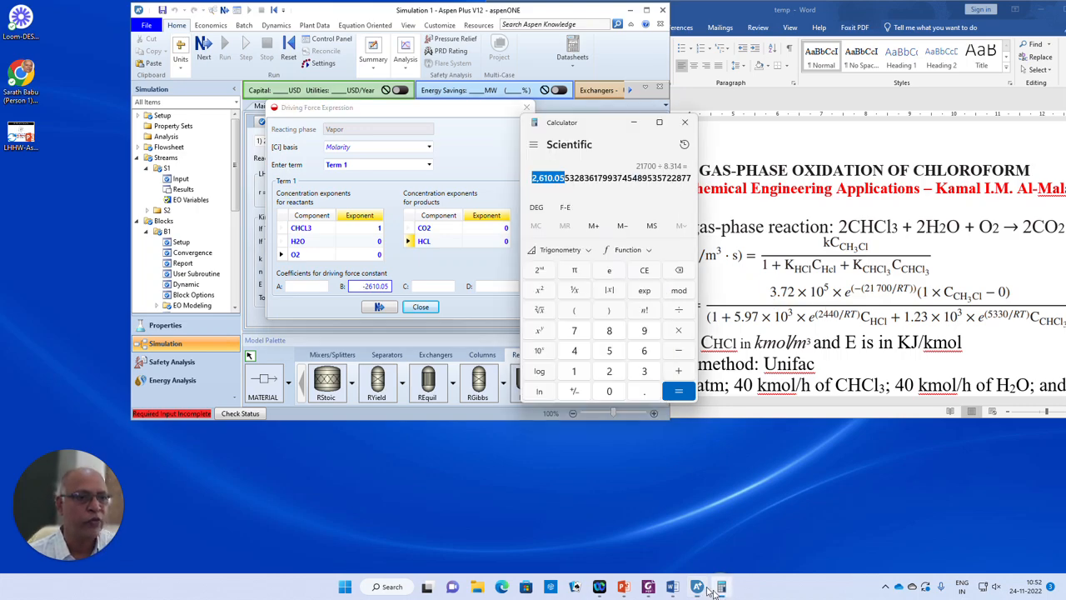
click(643, 272)
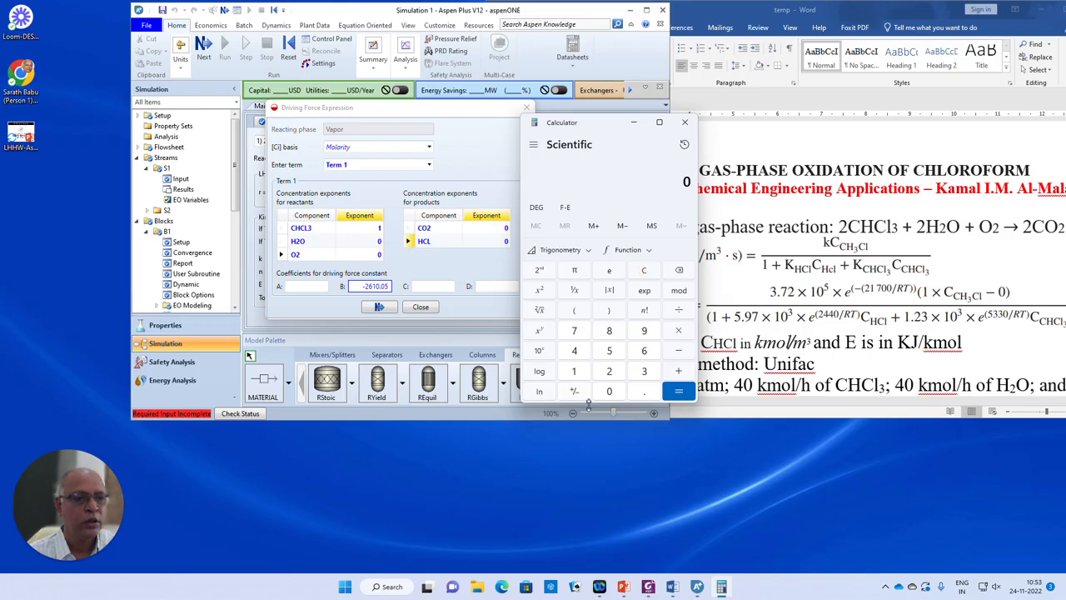
click(645, 372)
click(644, 392)
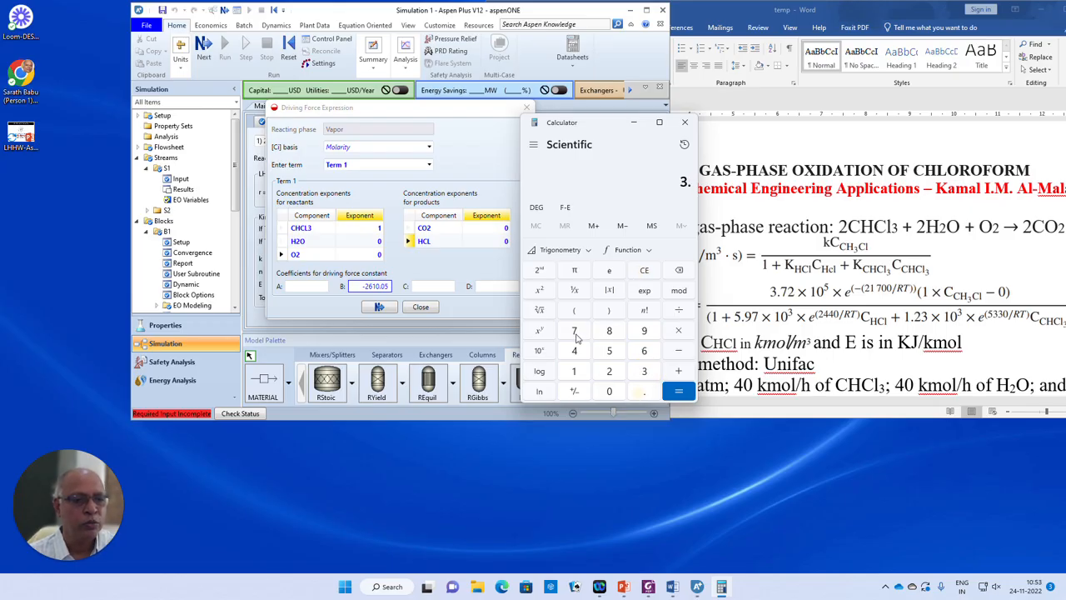
click(574, 331)
click(609, 371)
click(539, 396)
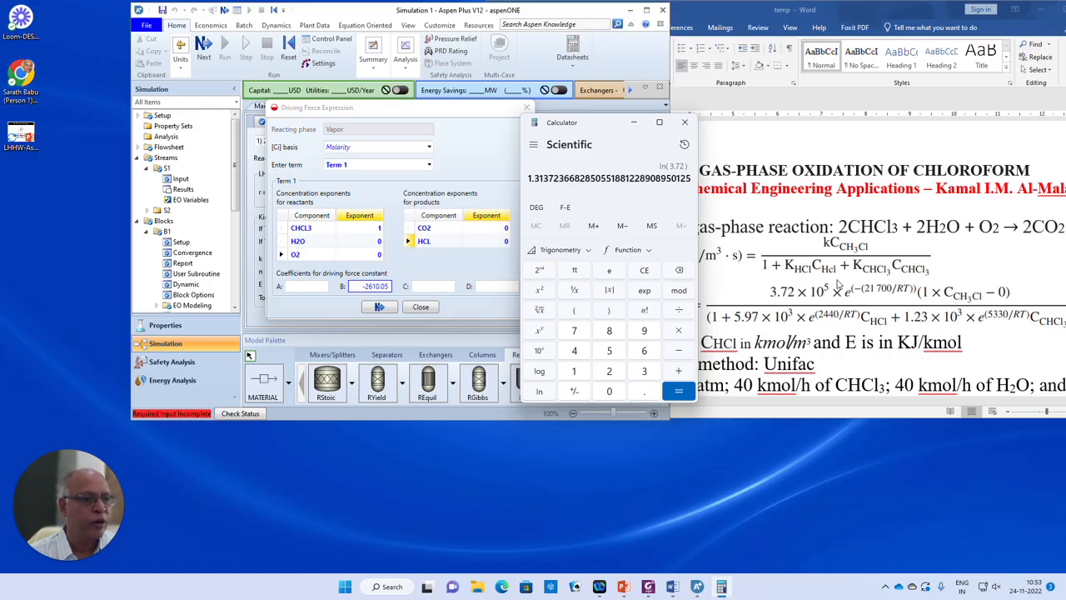
click(679, 332)
click(609, 350)
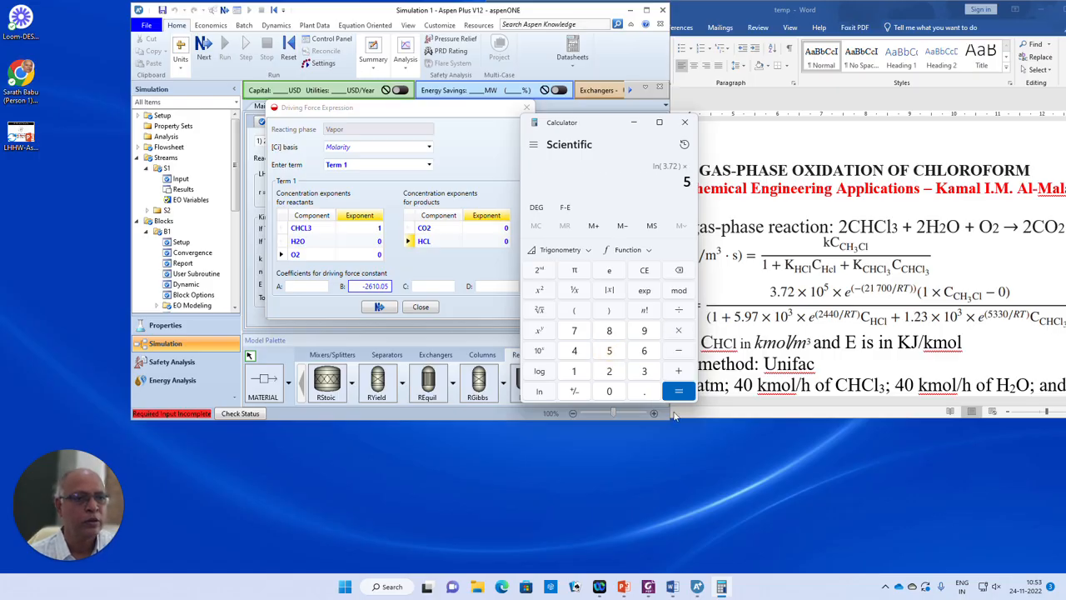
click(679, 392)
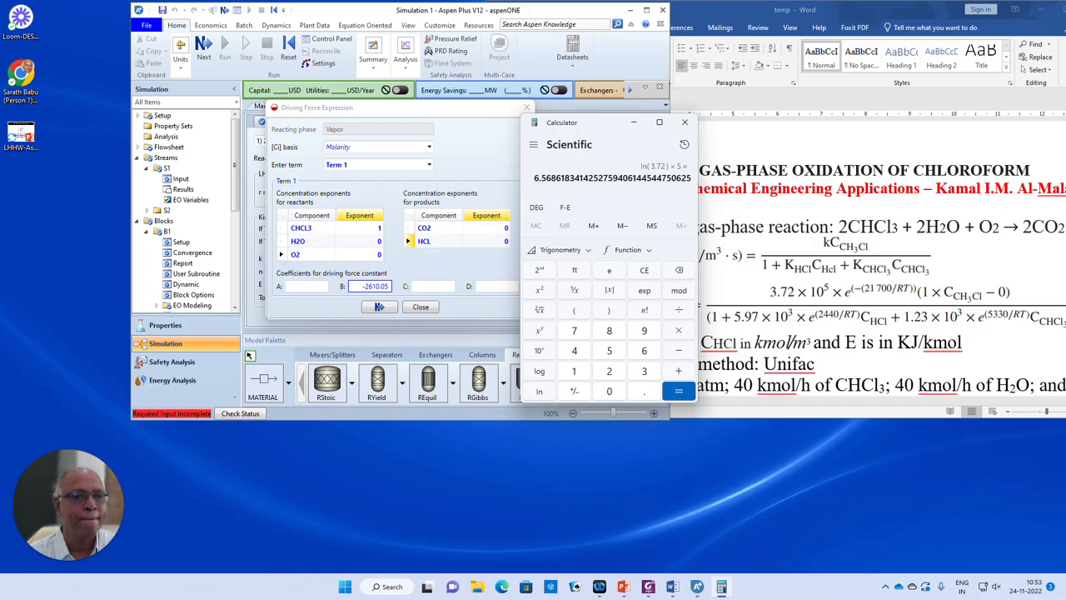
- Set coefficient A of the Term 1 driving force constant to 6.5686
drag(534, 177, 556, 178)
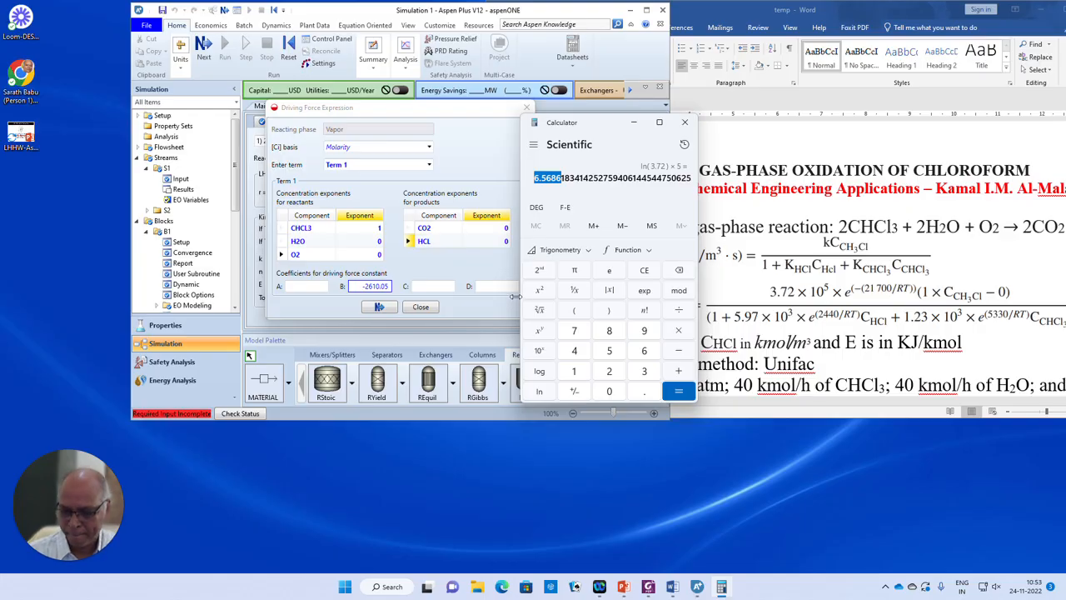
click(313, 287)
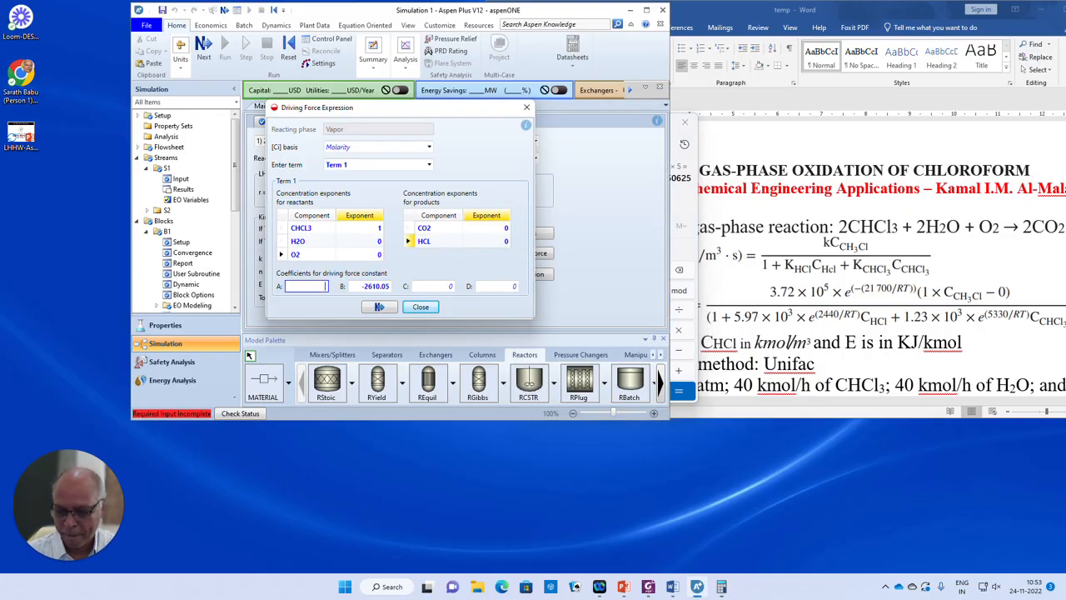
text(6.5686)
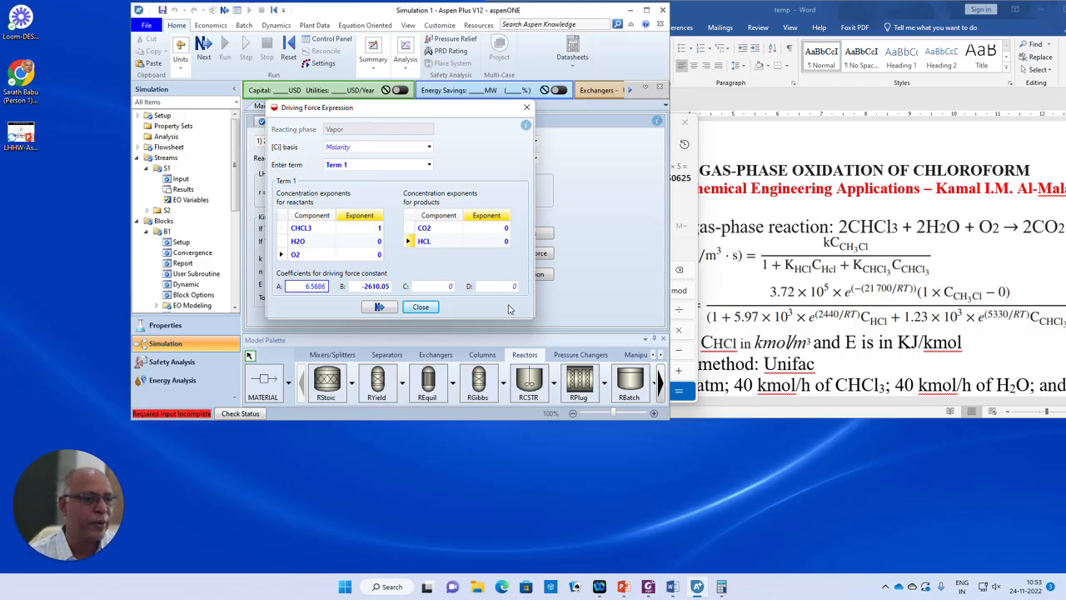
- Switch the driving force expression to Term 2, set its coefficient A to 0.99e-35, and finish the expression
click(429, 165)
click(338, 188)
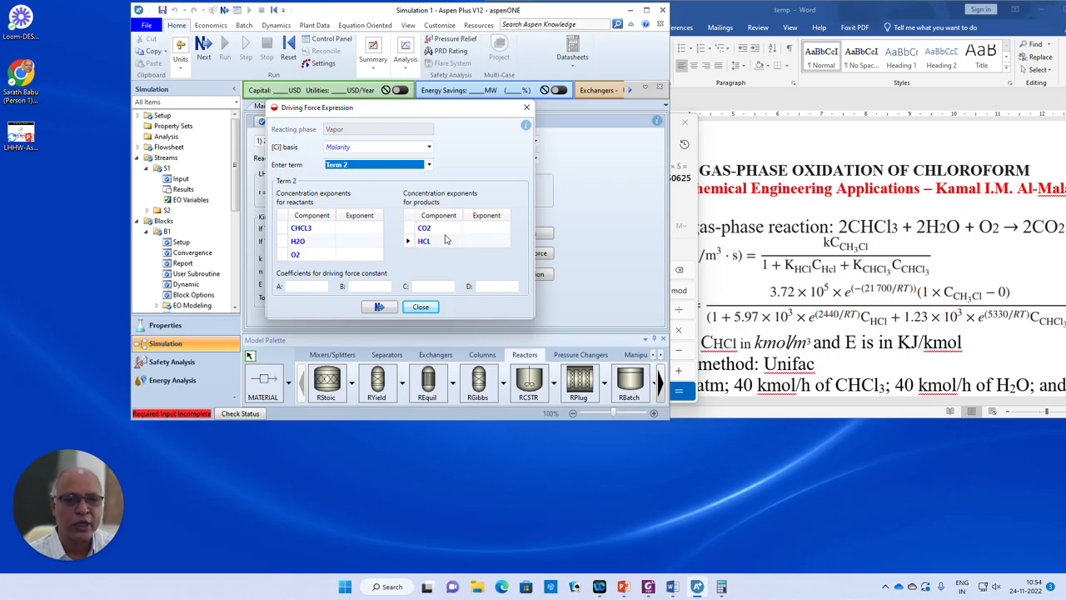
click(321, 287)
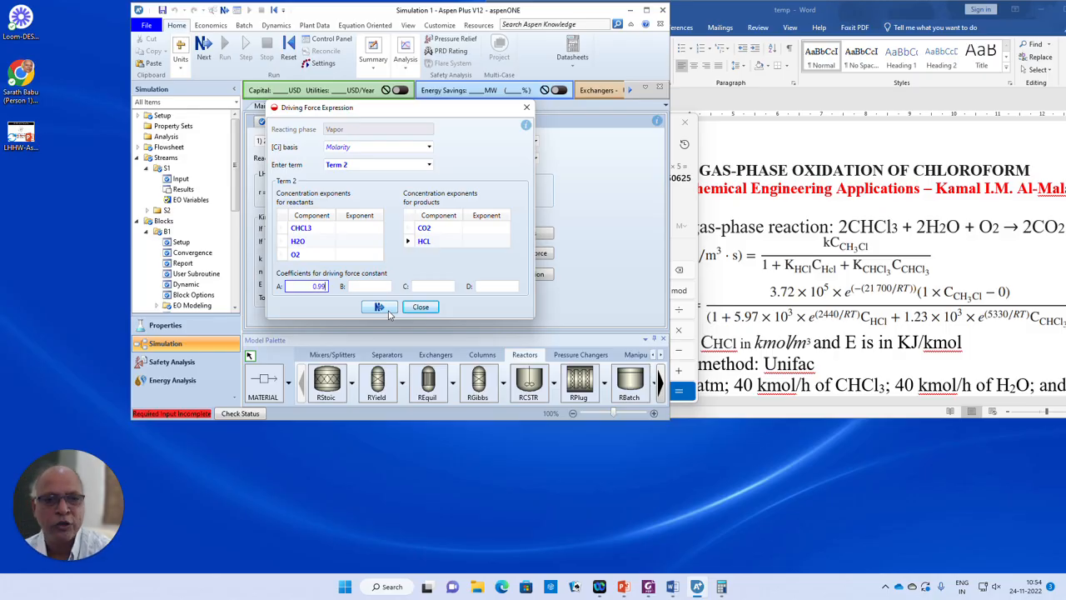
text(0.99e-35)
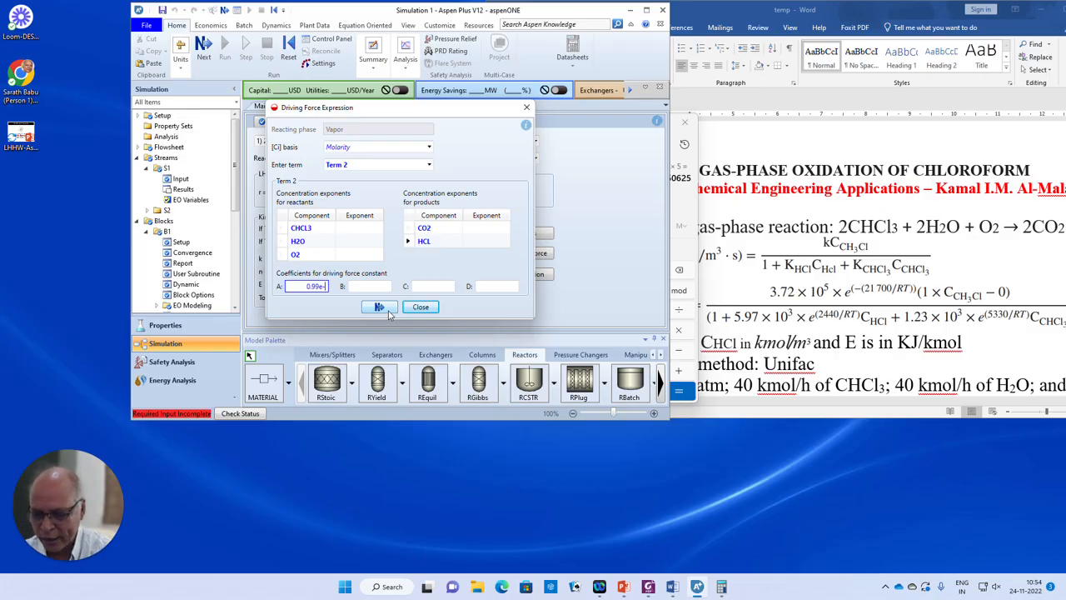
click(336, 312)
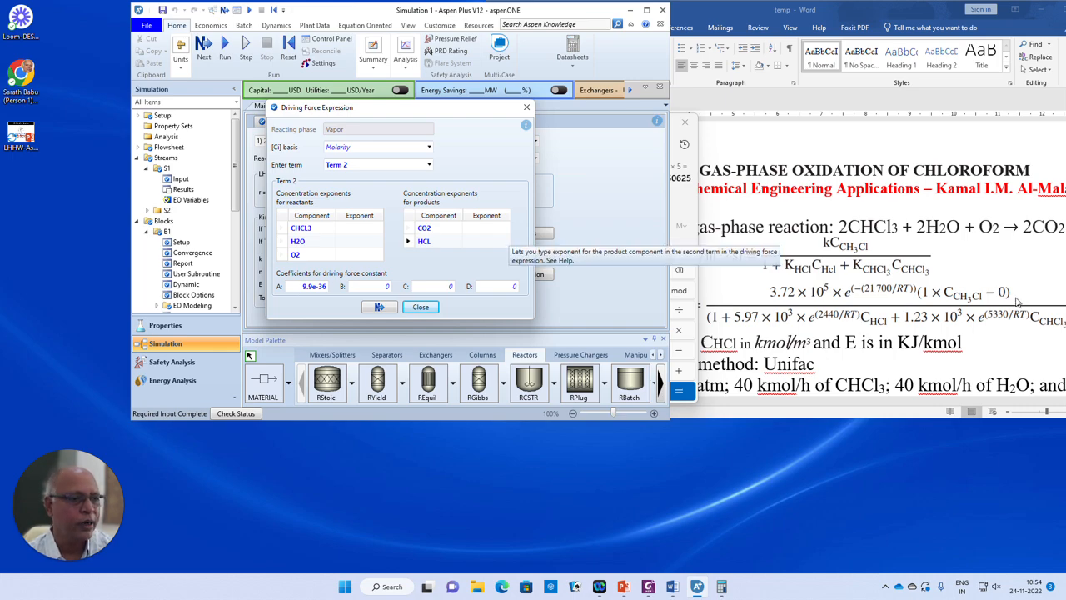
click(387, 307)
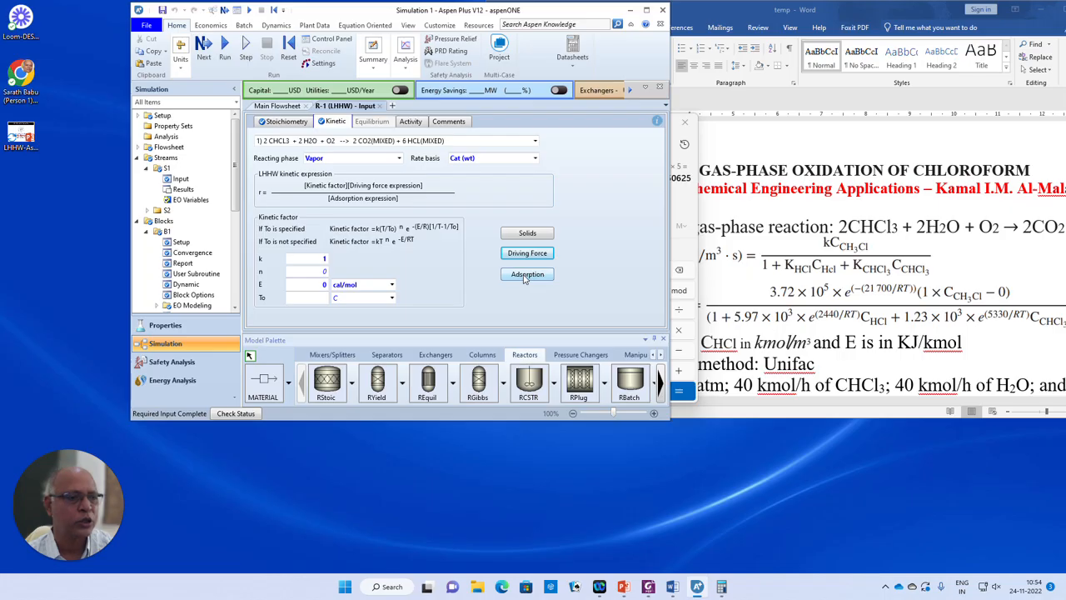
- Open the adsorption expression and enter term numbers 1, 2 and 3 in the adsorption constants
click(525, 277)
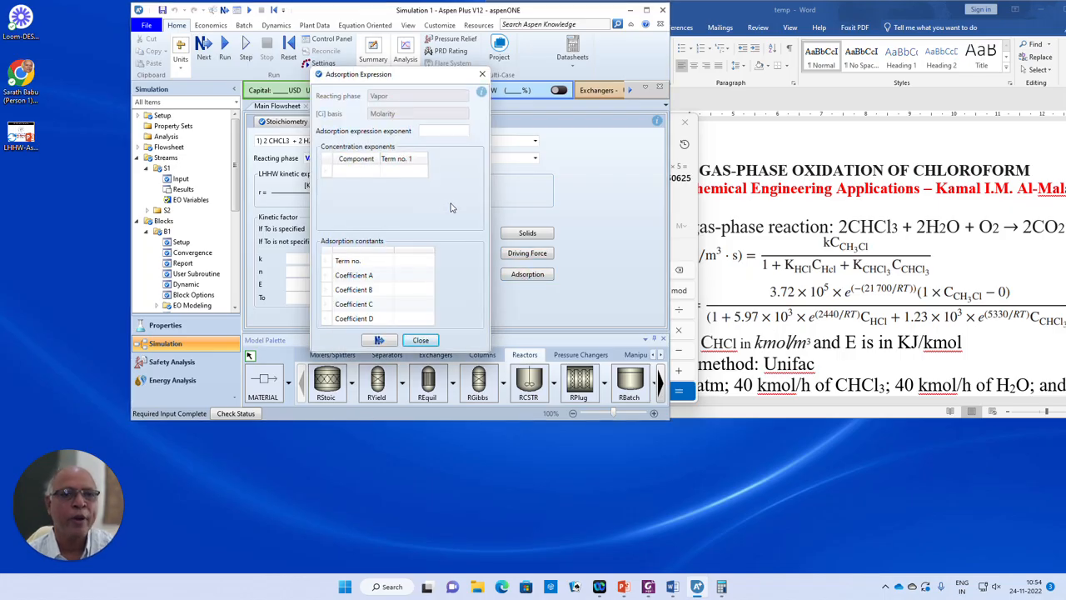
click(414, 266)
text(1)
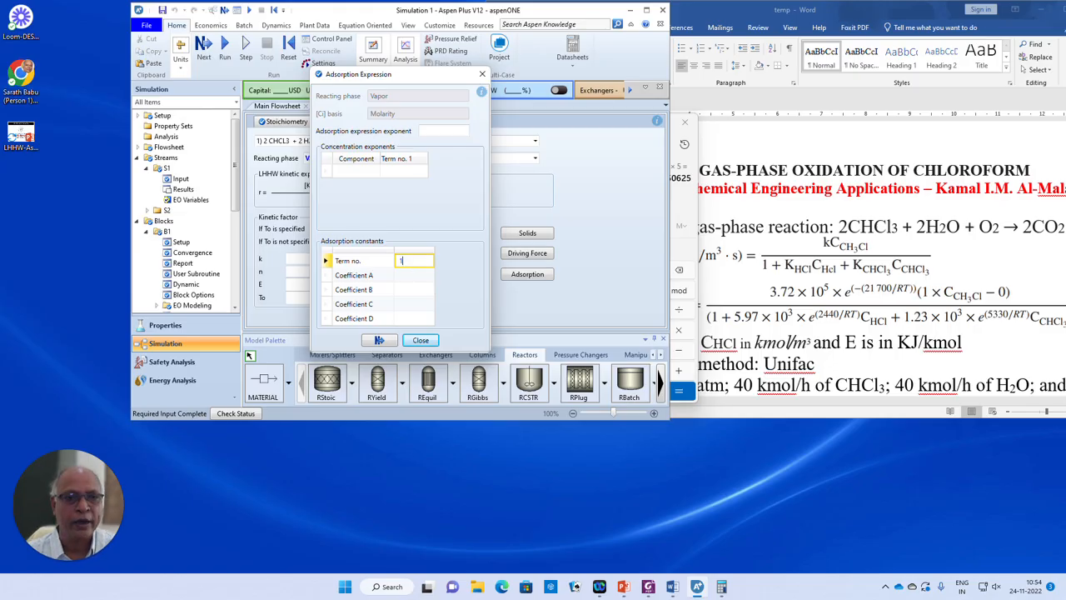
key(Tab)
text(2)
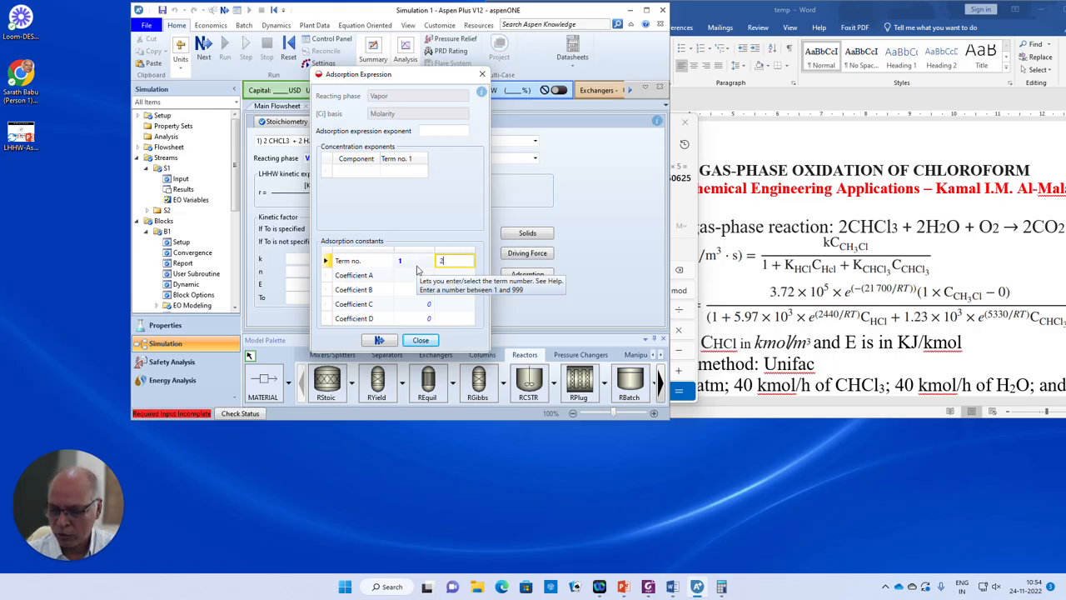
key(Tab)
text(3)
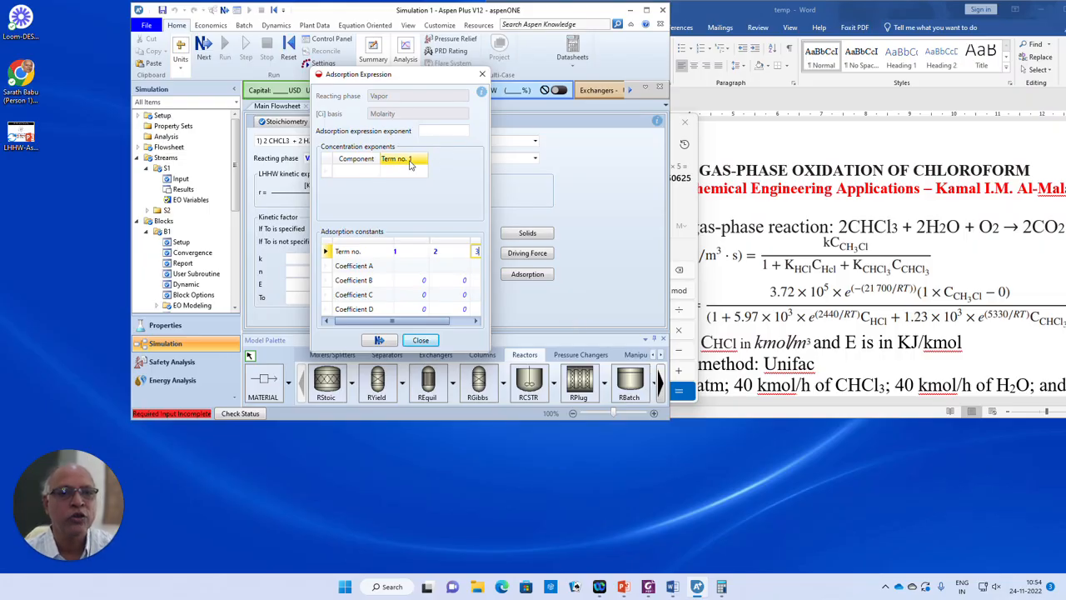
- Try to add further term columns to the concentration exponents in the adsorption expression
click(406, 160)
right_click(408, 161)
click(452, 211)
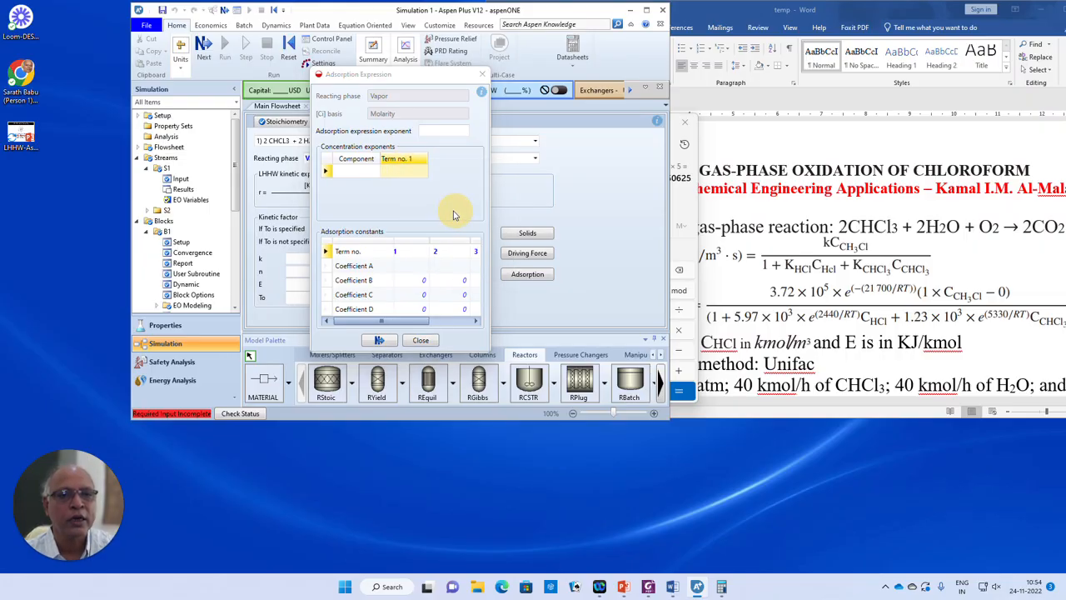
click(525, 239)
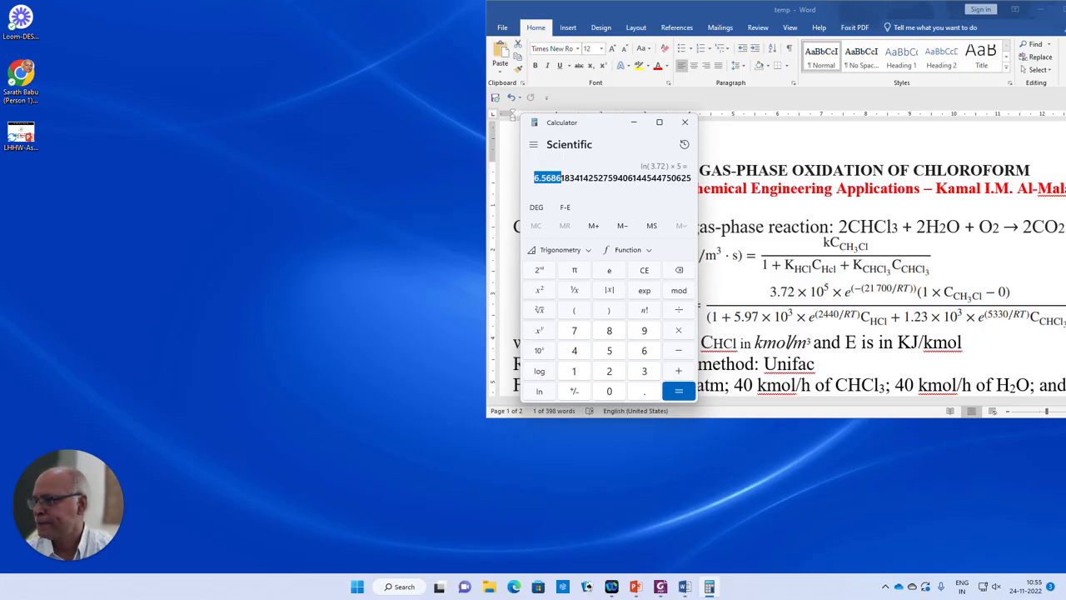
- Switch to the LHHW-Kinetics-Example-2.apwz simulation, examine all terms of its adsorption expression in a widened dialog, and close it
key(super+e)
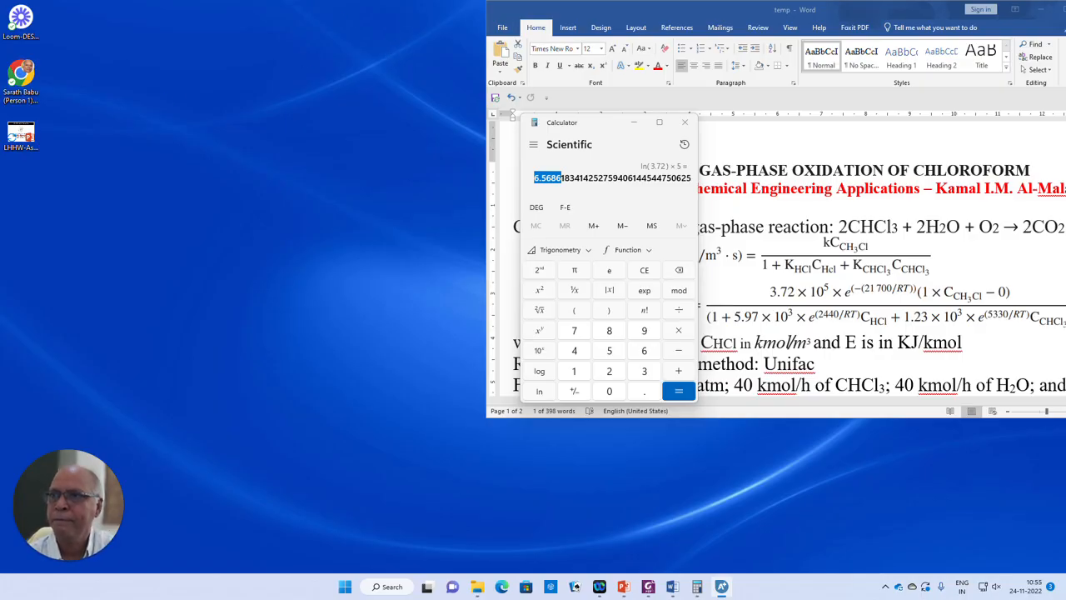
key(alt+Tab)
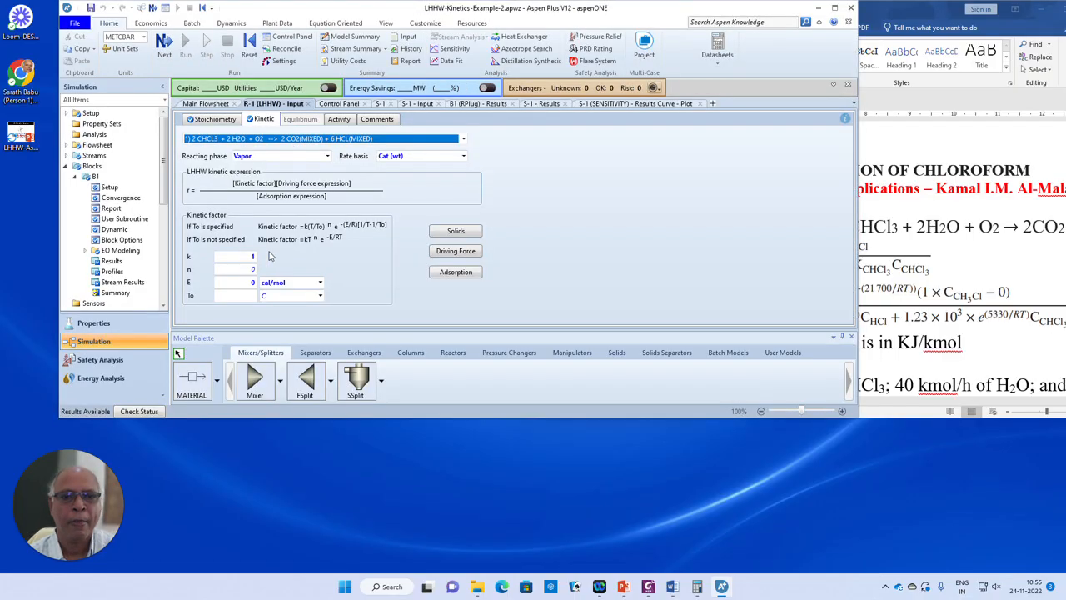
click(458, 275)
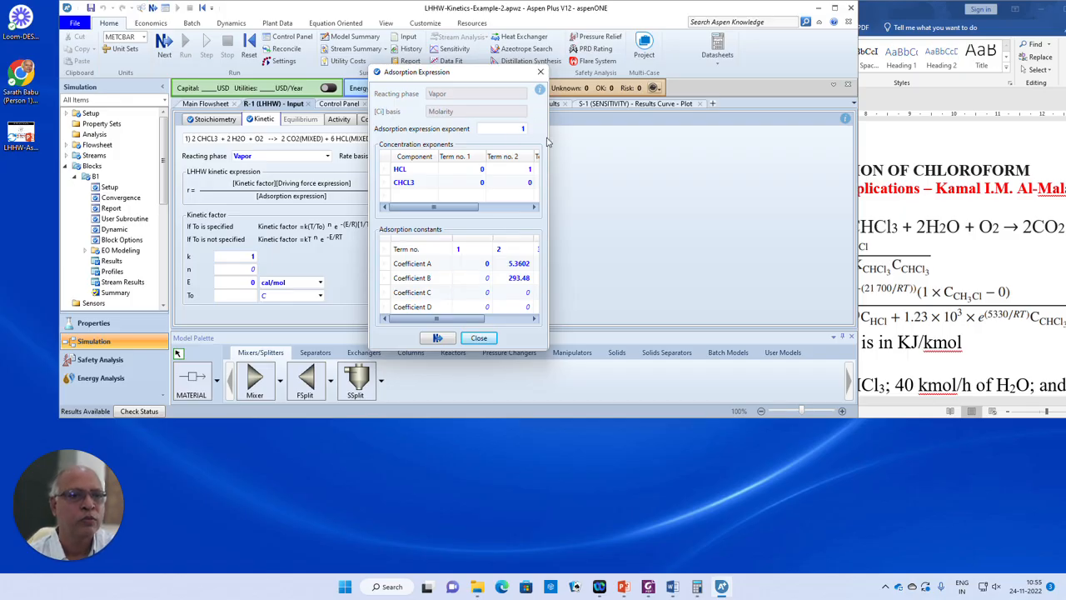
drag(549, 135, 626, 136)
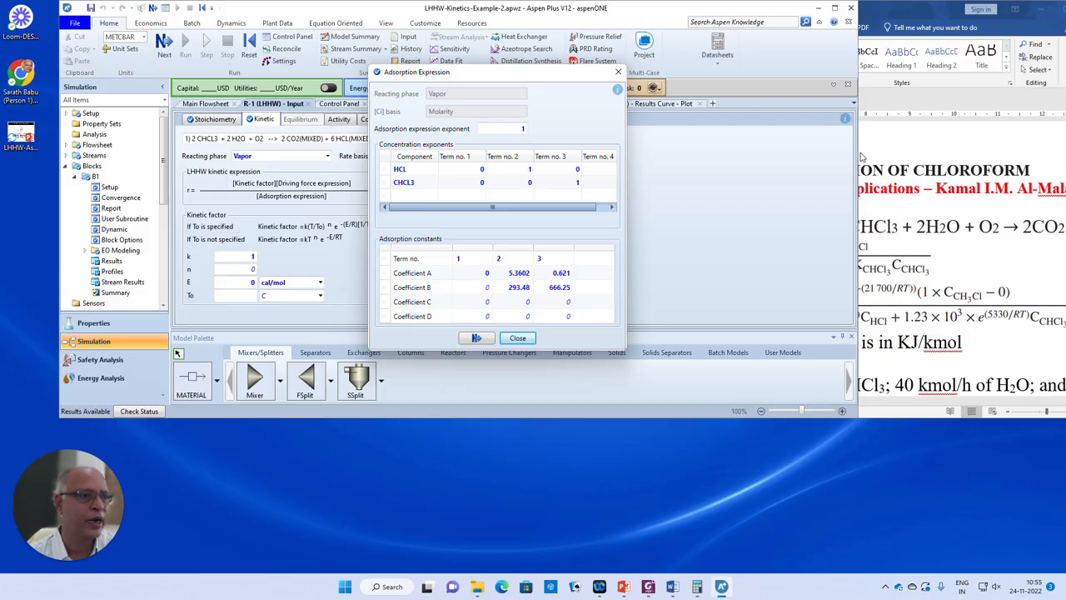
click(741, 10)
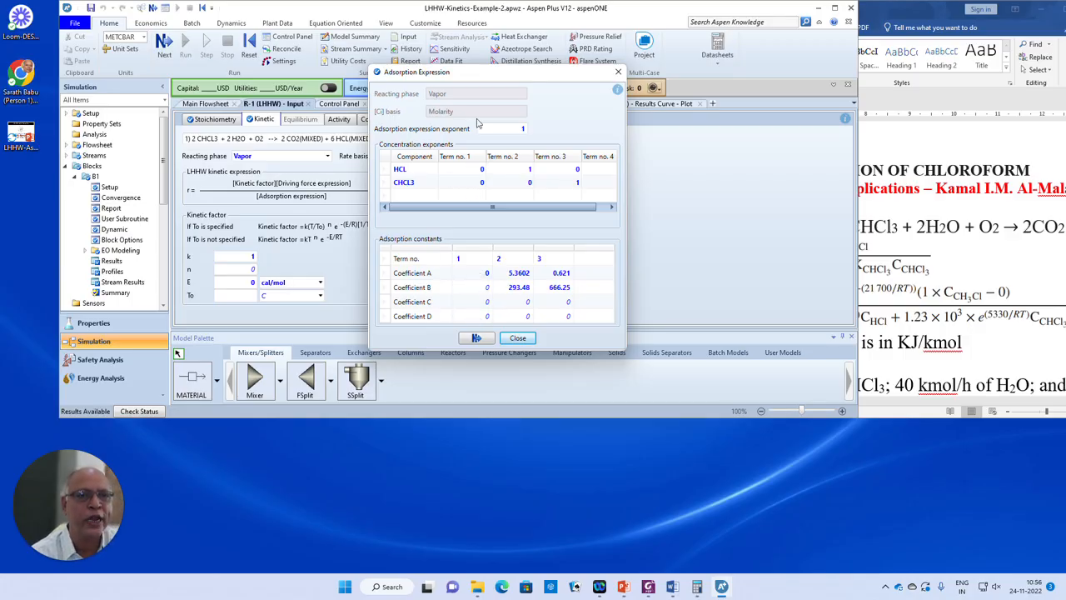
drag(486, 75, 364, 68)
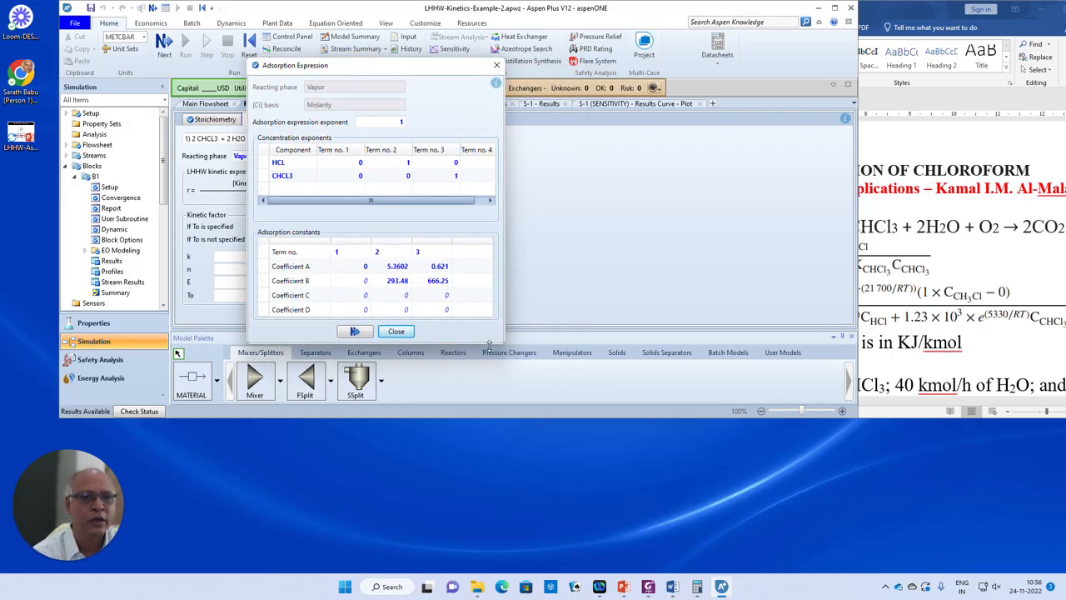
click(395, 330)
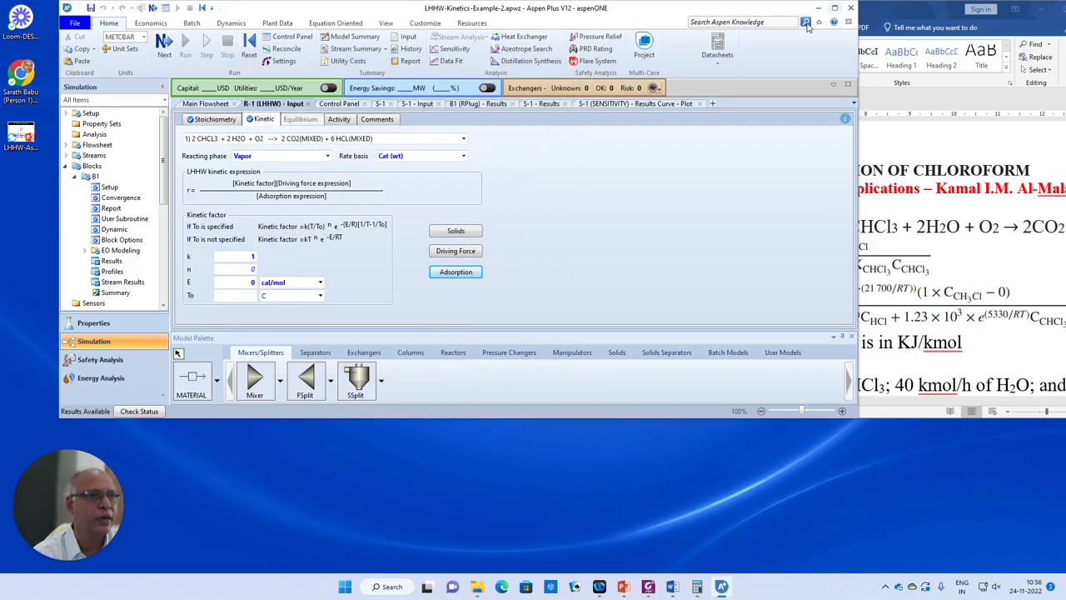
- Arrange the temp Word document alongside the Aspen Plus window and widen the document to show more of the rate equation
drag(702, 6, 646, 10)
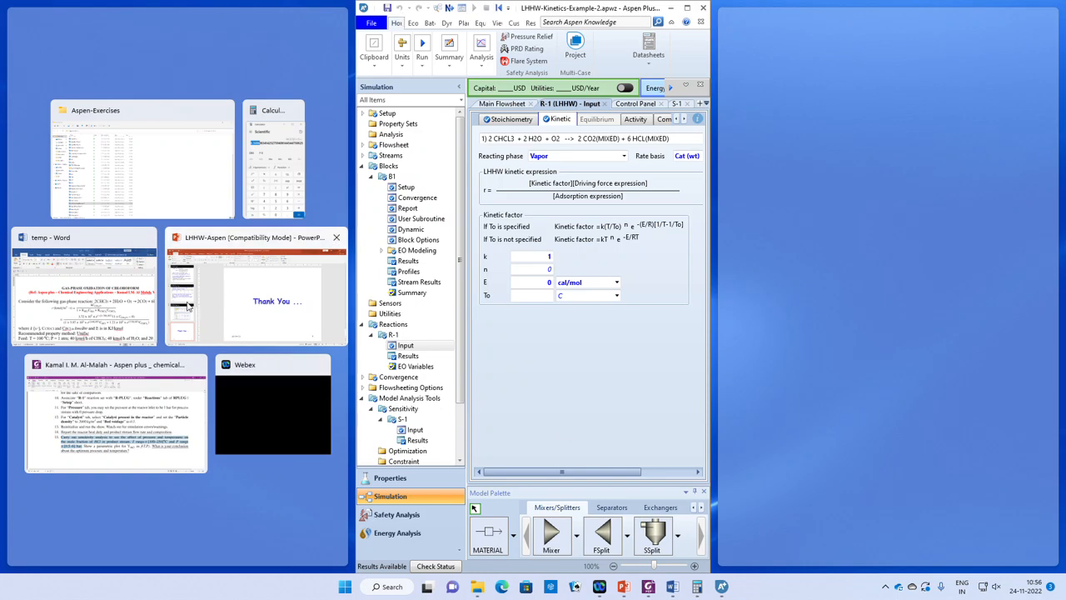
click(98, 302)
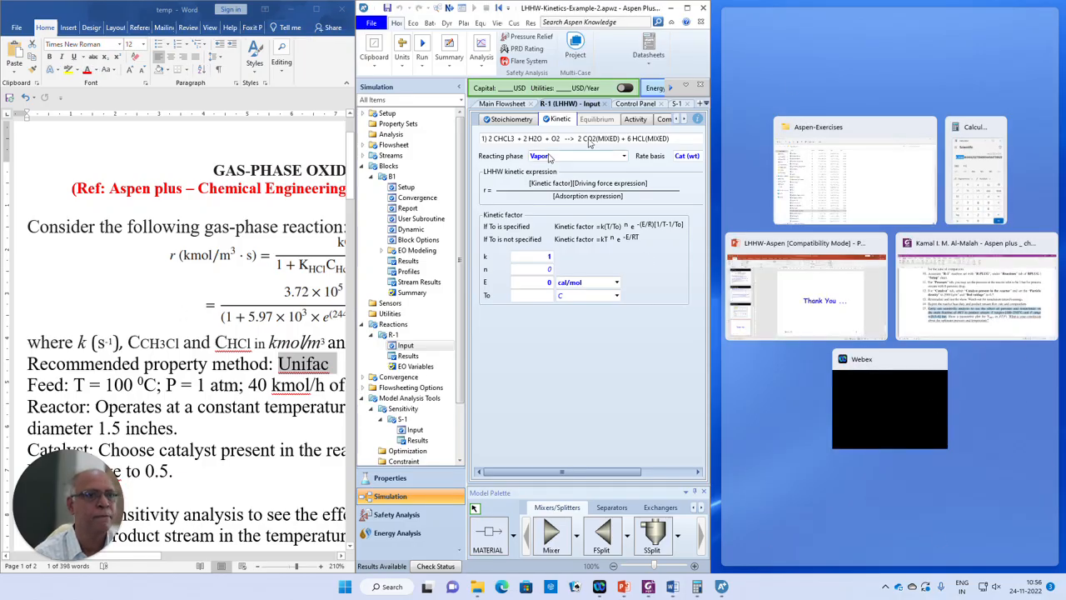
click(686, 8)
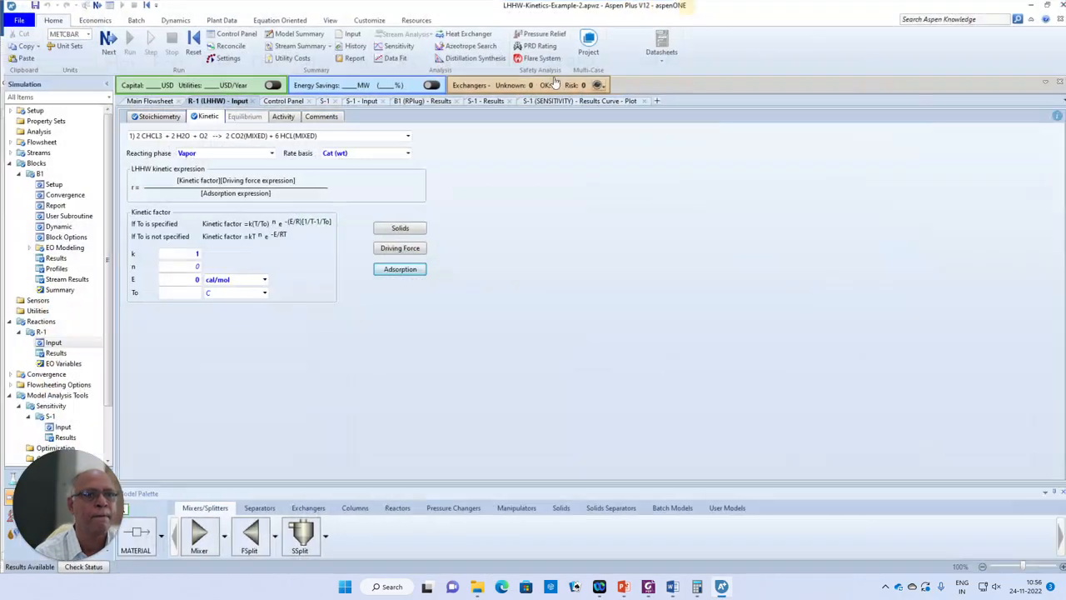
click(1042, 5)
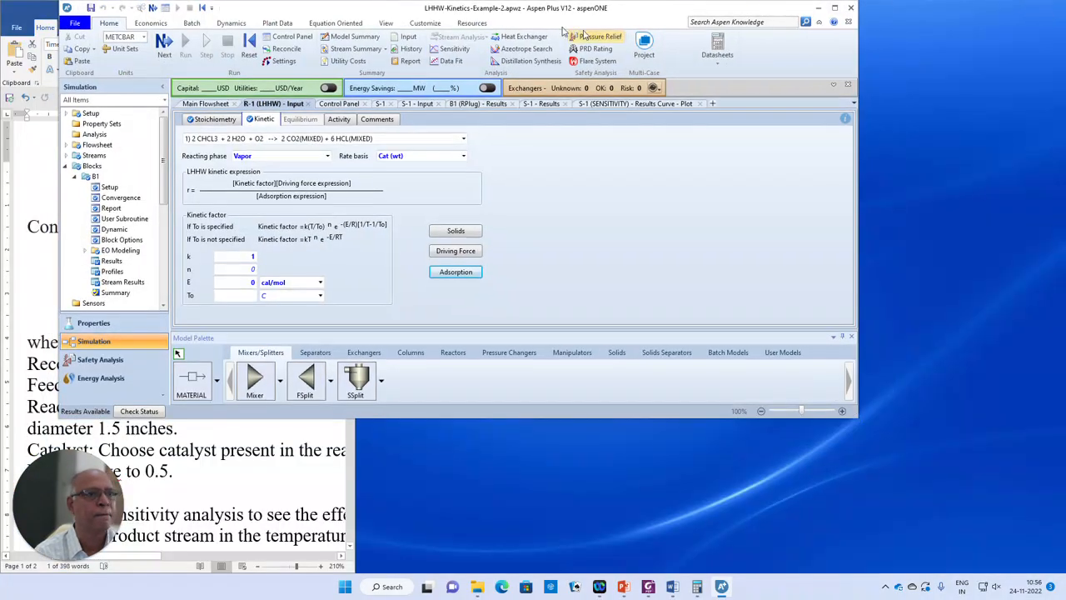
drag(500, 12, 619, 268)
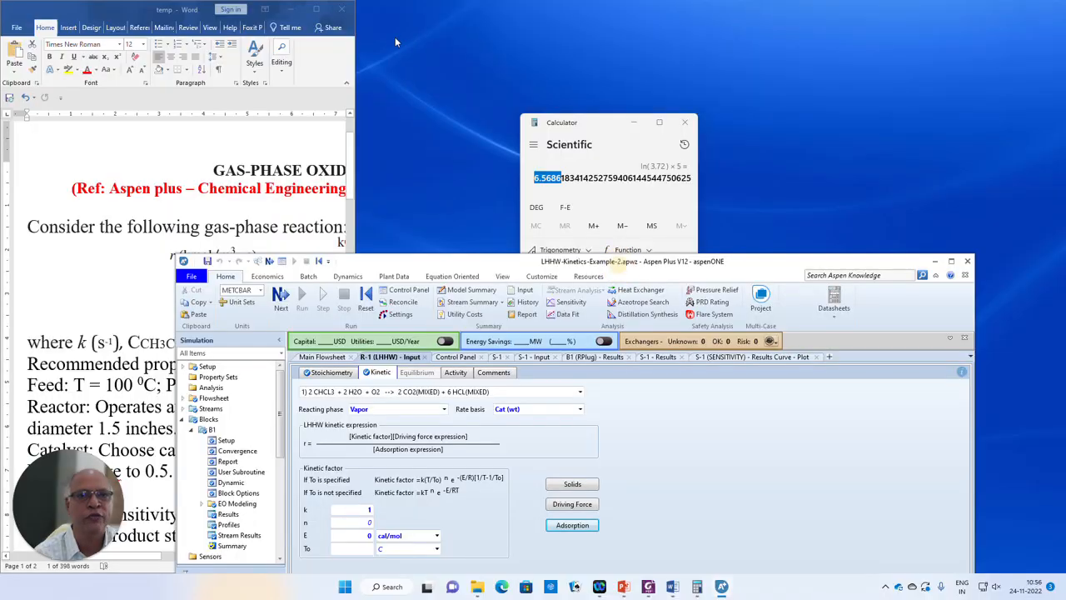
click(331, 29)
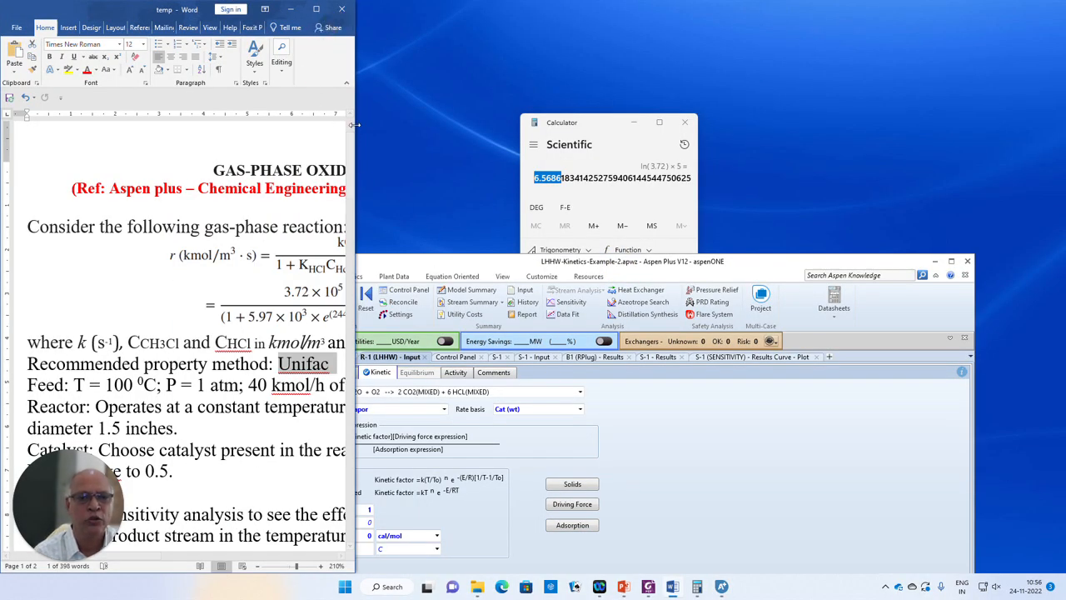
drag(355, 122, 518, 137)
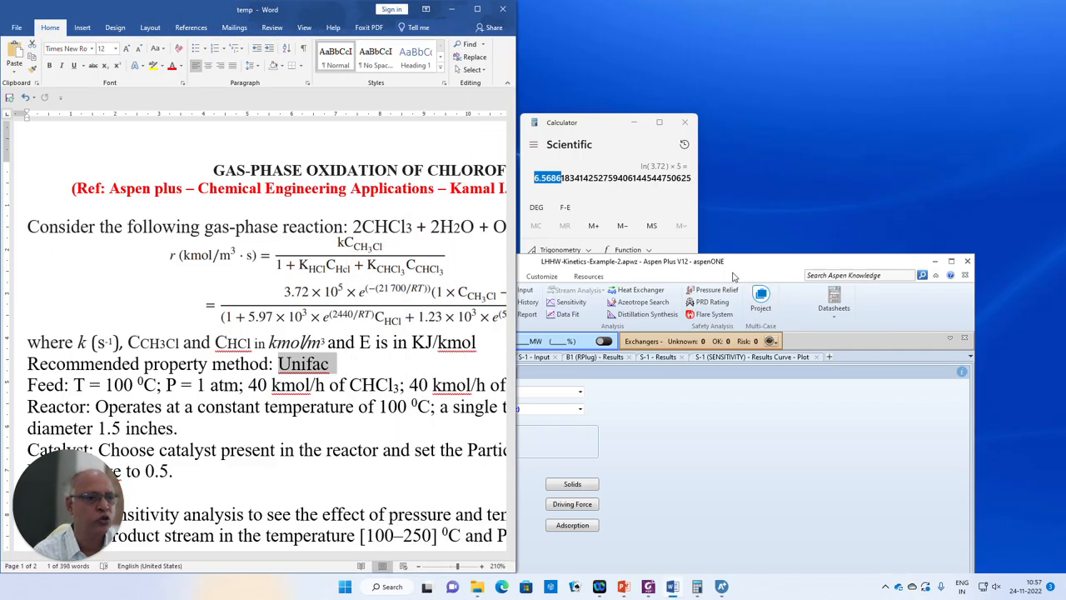
- Reposition the Aspen Plus window just beneath the rate equation's denominator in the Word document and widen the document further
drag(734, 276, 841, 81)
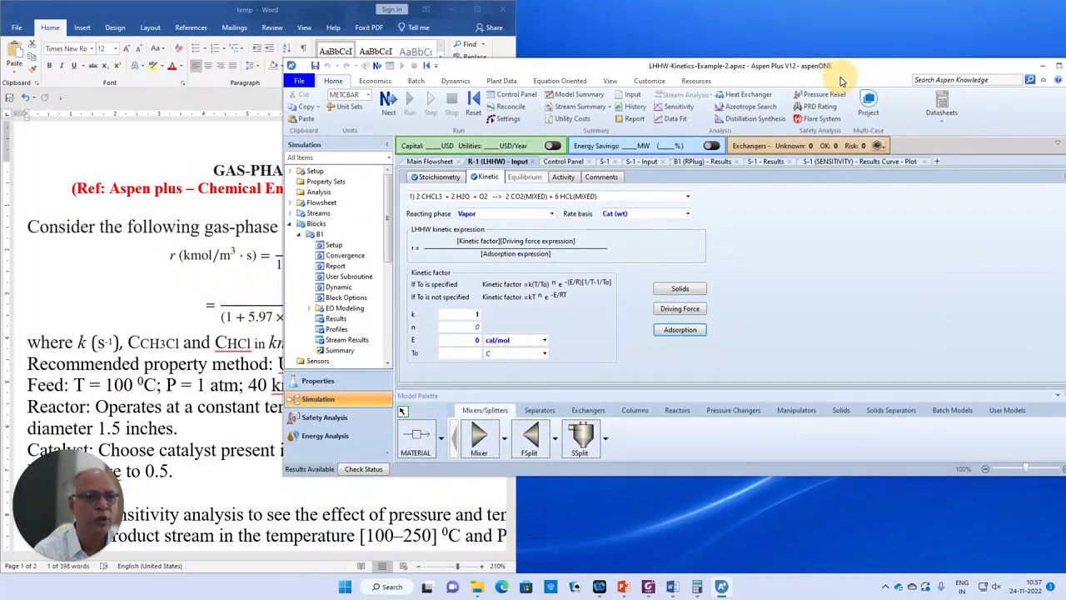
click(679, 330)
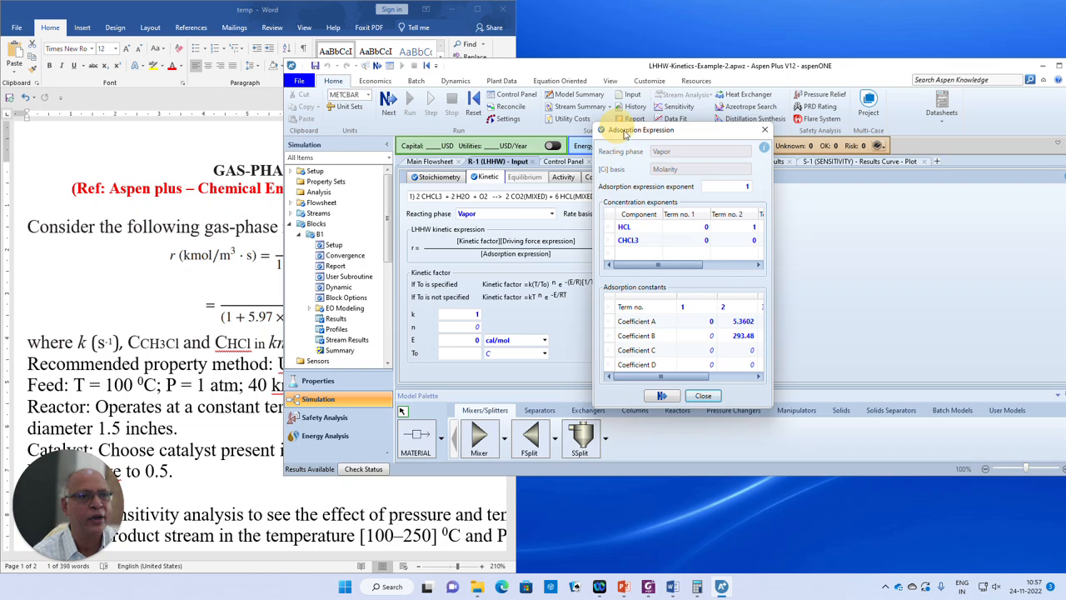
click(703, 396)
drag(609, 61, 502, 351)
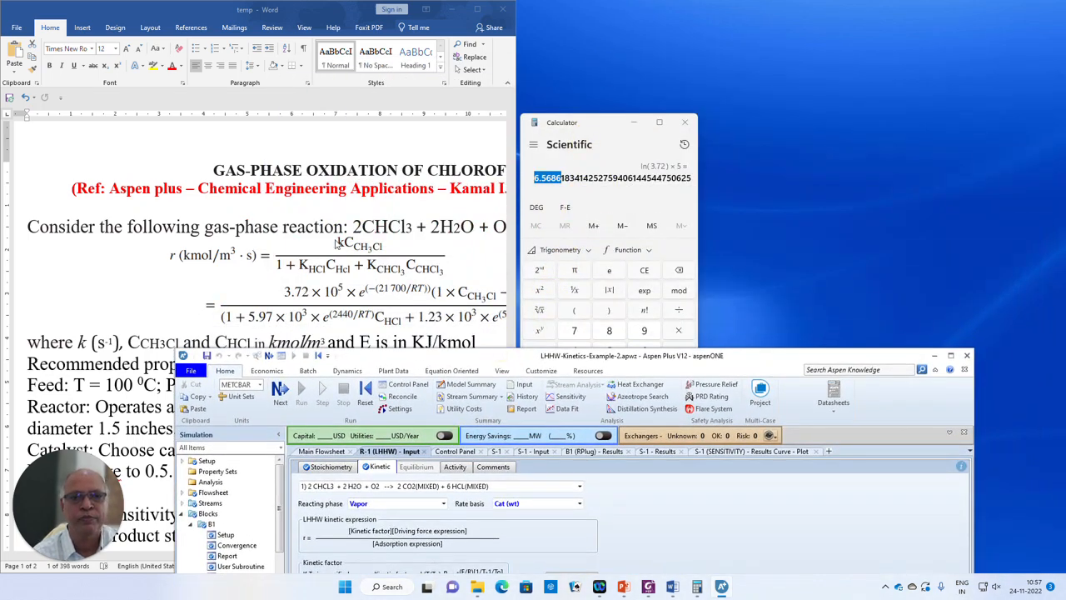
scroll(337, 243, down, 4)
click(501, 370)
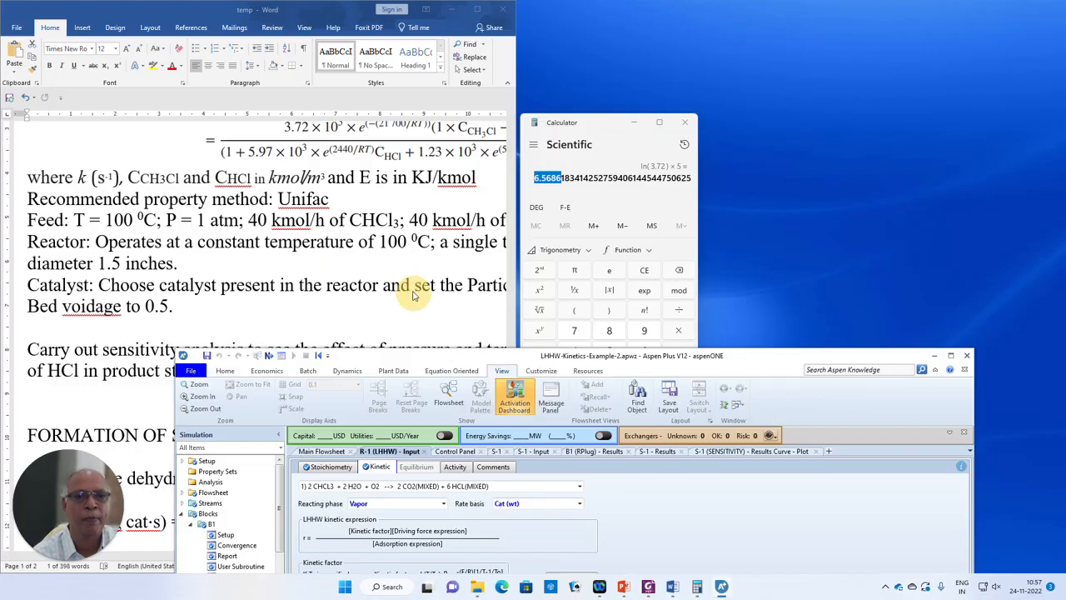
drag(514, 360, 352, 198)
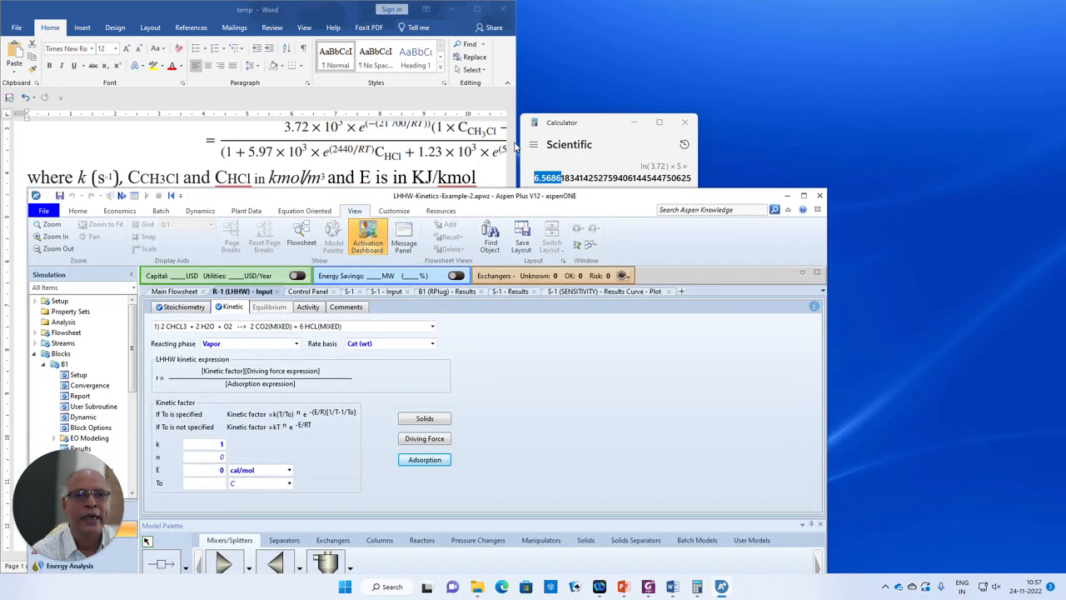
drag(518, 91, 573, 88)
click(665, 220)
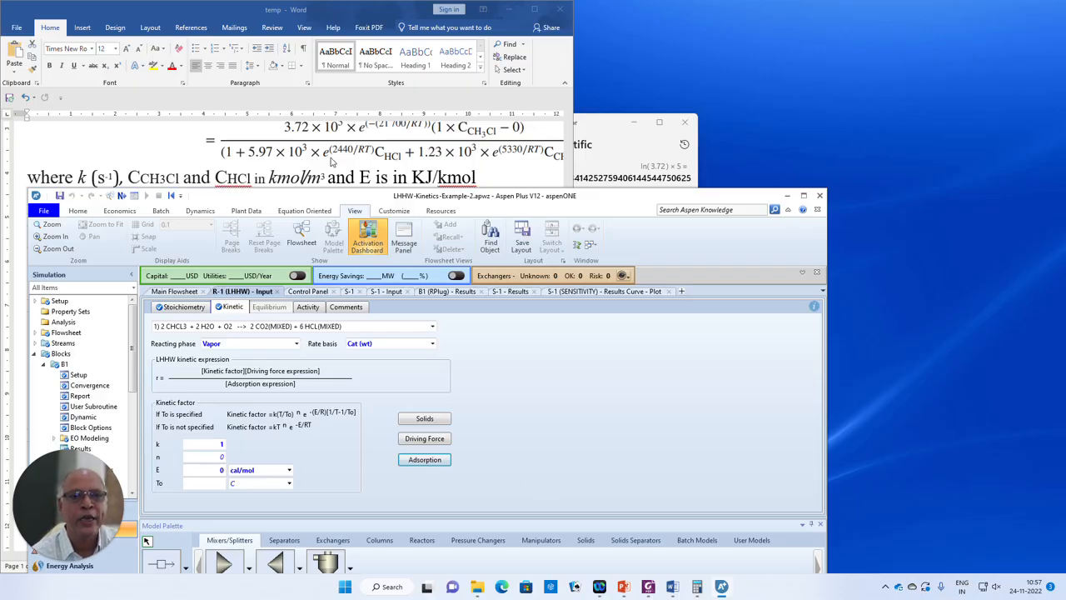
- Open the adsorption expression with all three terms in view and compare it with the full denominator of the rate equation in Word
click(439, 461)
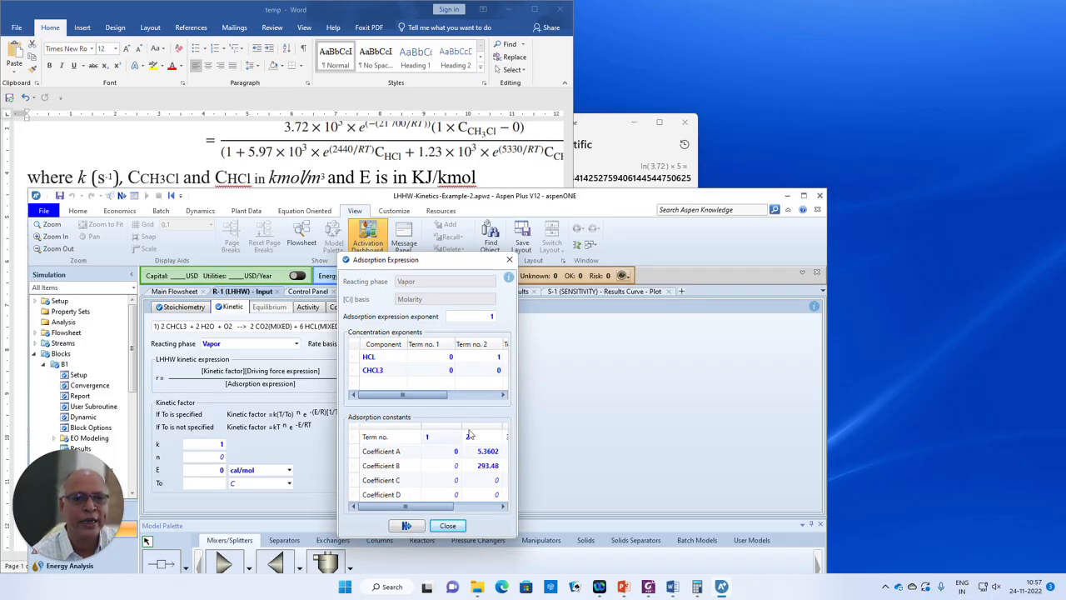
drag(517, 352, 601, 357)
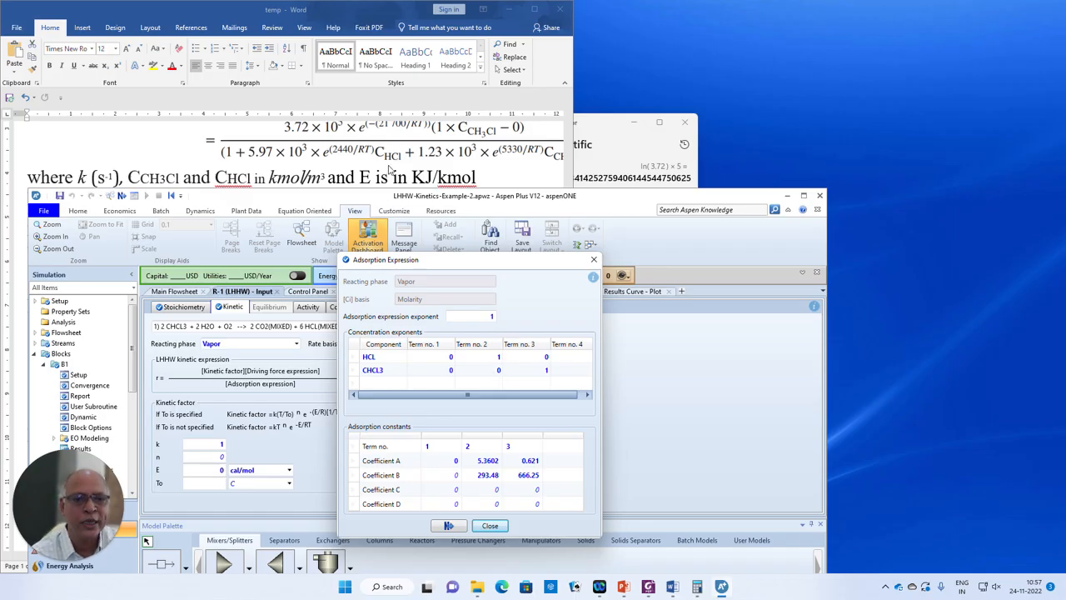
click(374, 358)
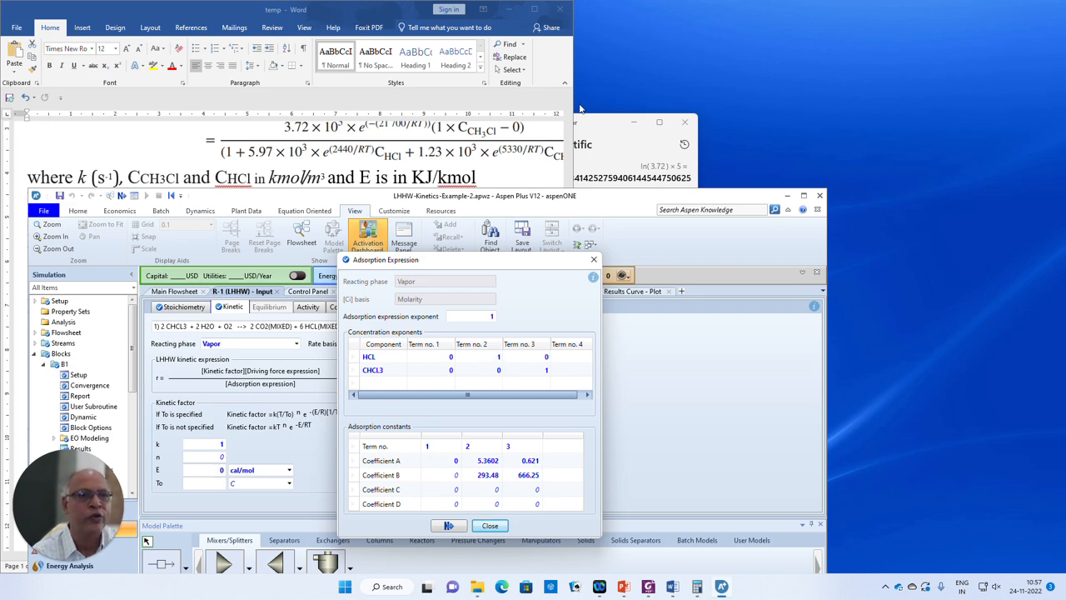
drag(575, 99, 619, 107)
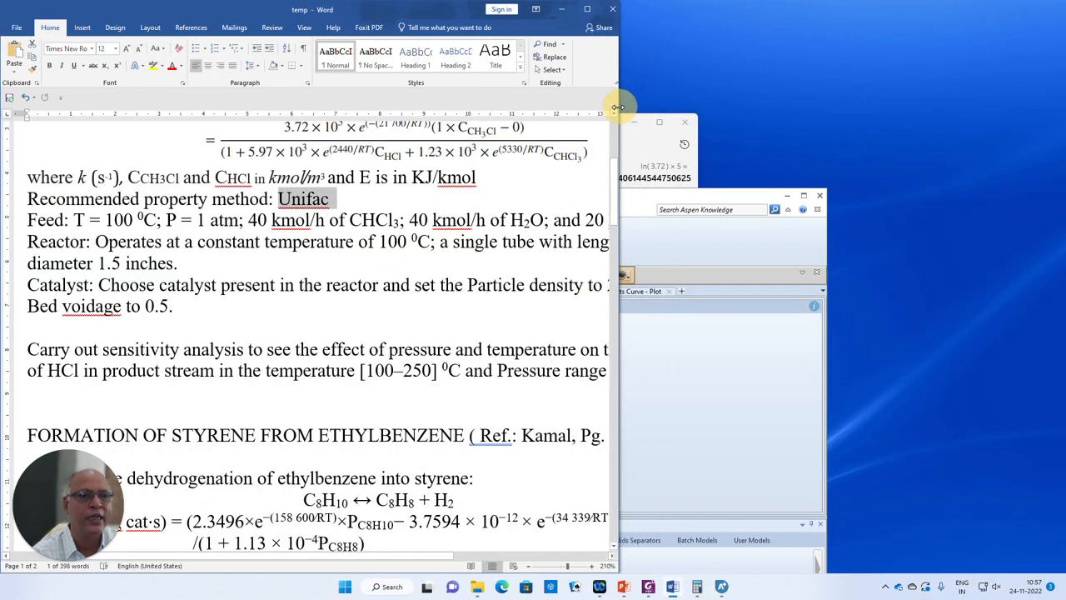
click(690, 361)
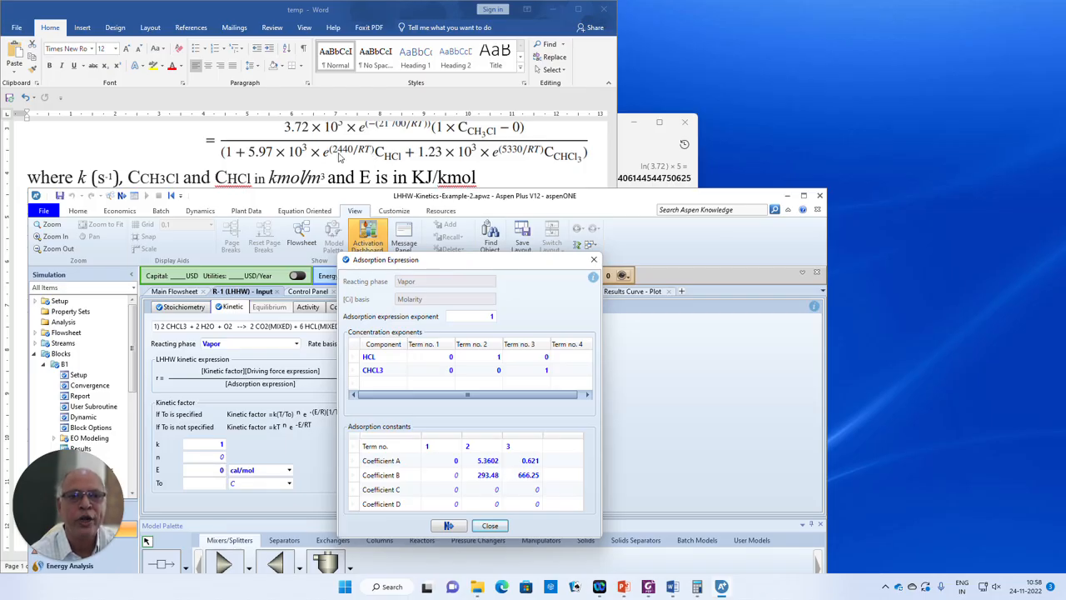
- Switch to the Calculator and compute 2440 ÷ 8.314 to check coefficient B of adsorption term 2
click(642, 146)
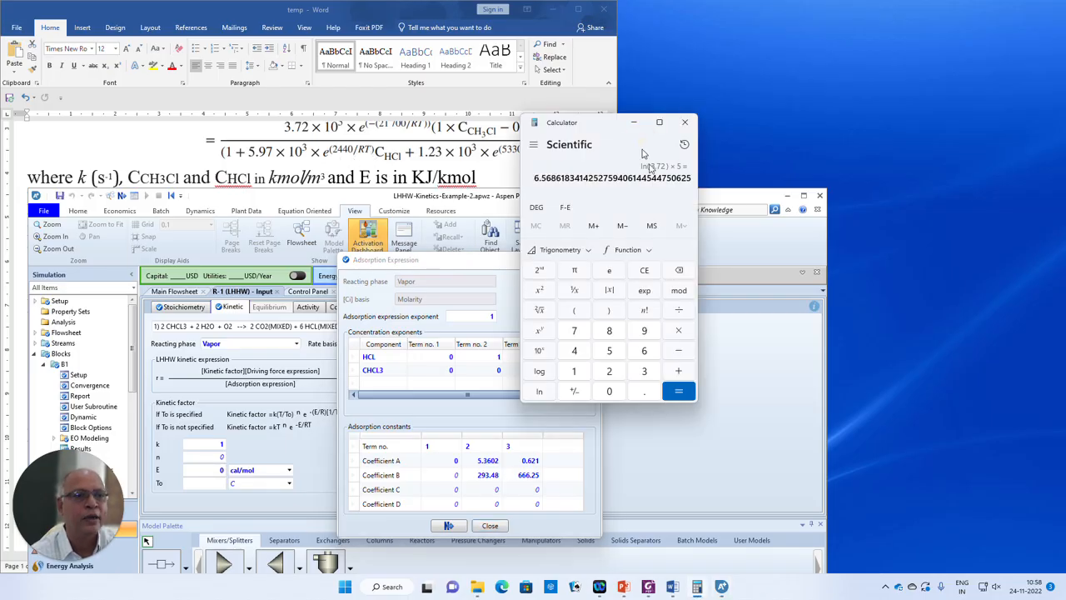
click(647, 273)
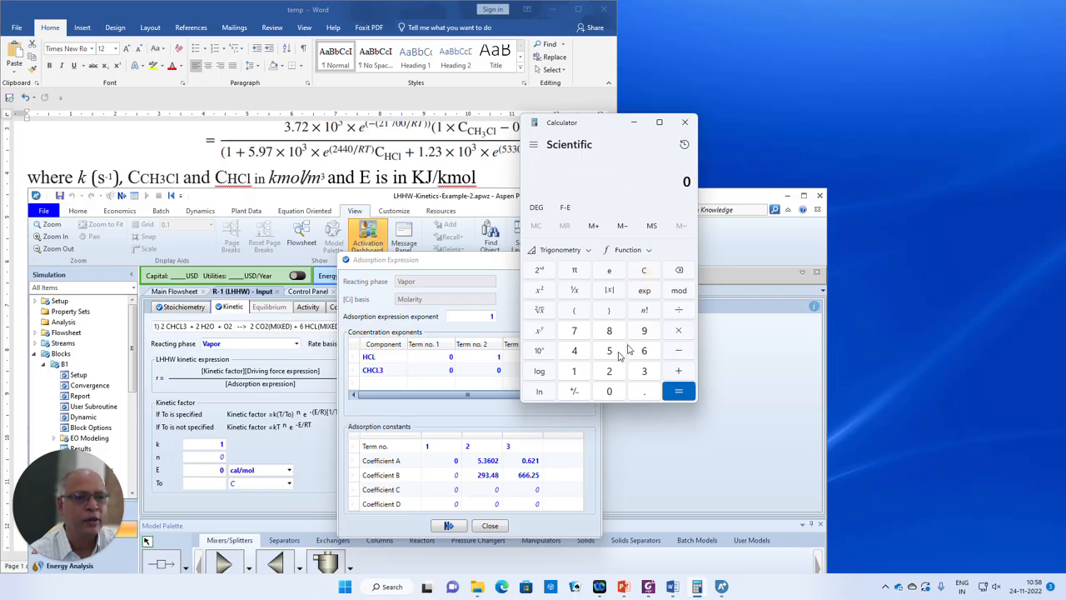
click(610, 370)
click(574, 351)
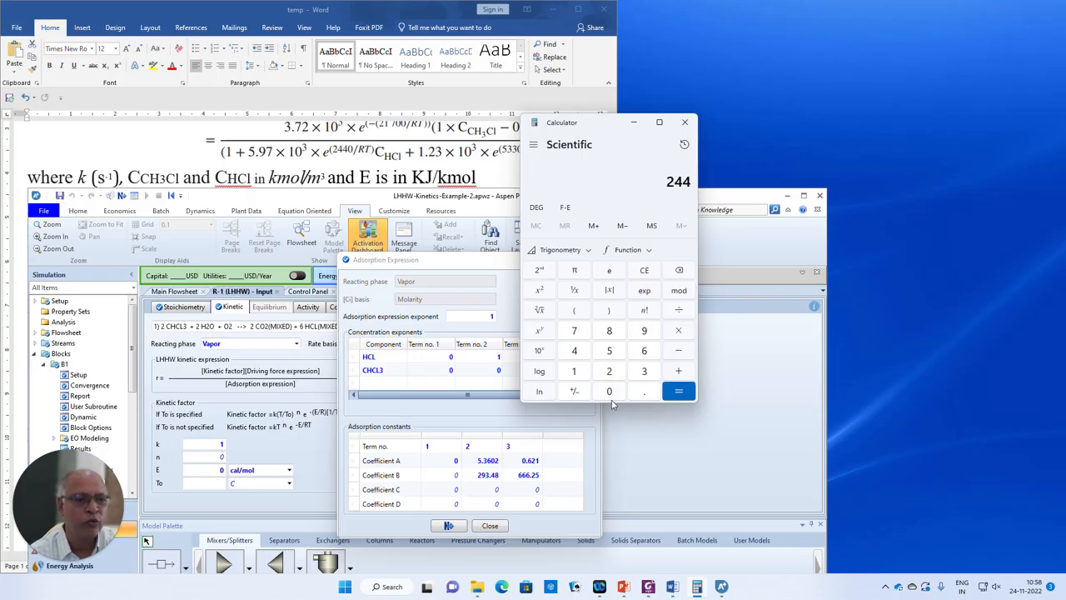
click(609, 391)
click(679, 310)
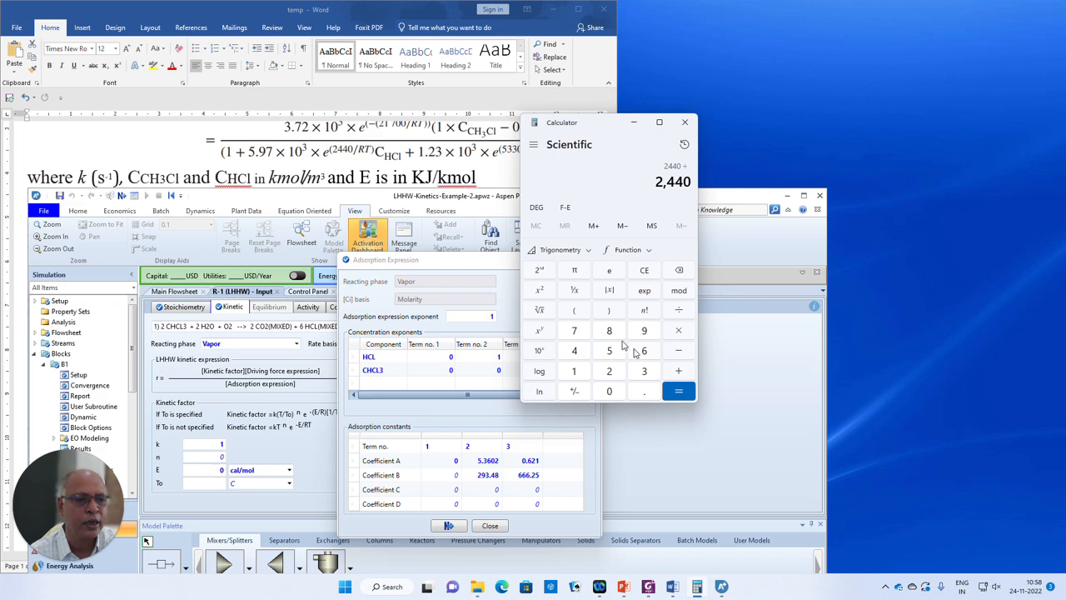
click(609, 331)
click(644, 391)
click(645, 372)
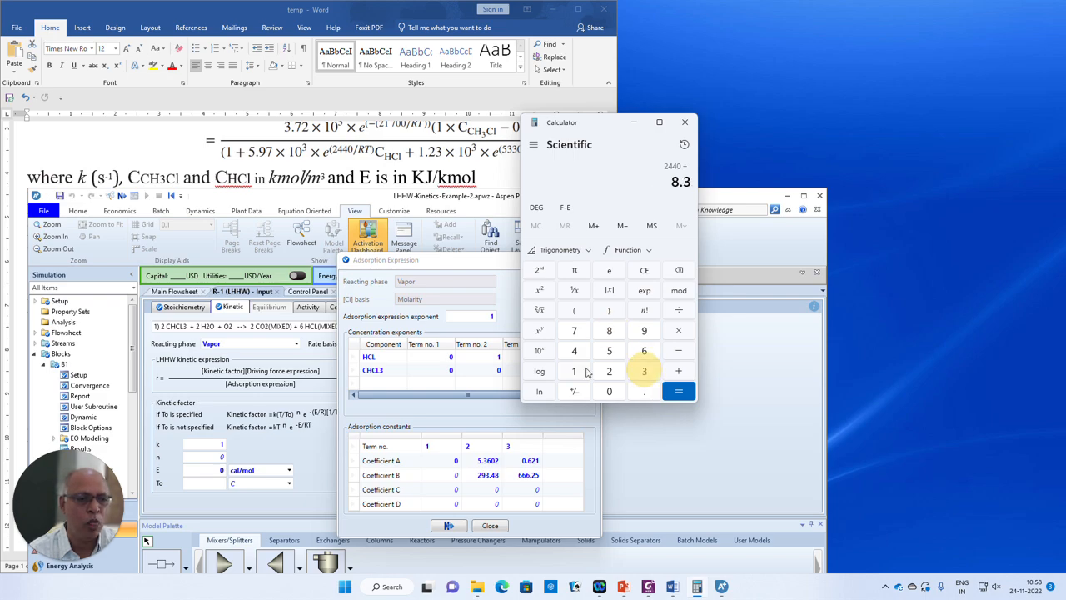
click(574, 371)
click(574, 350)
click(679, 391)
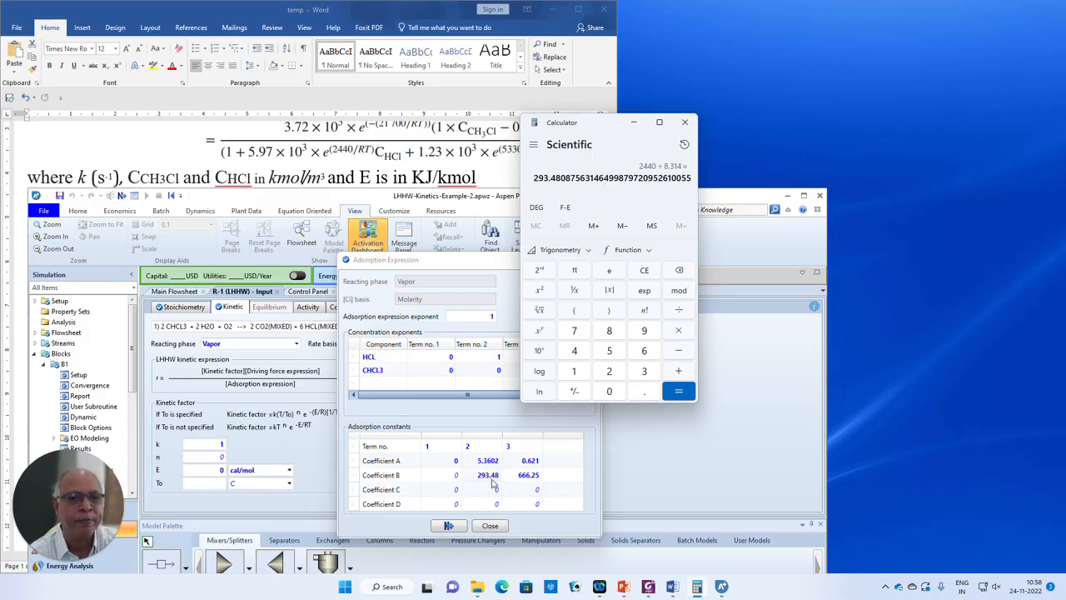
- Compute ln(5.97) × 3 in the Calculator to check coefficient A of adsorption term 2
click(644, 271)
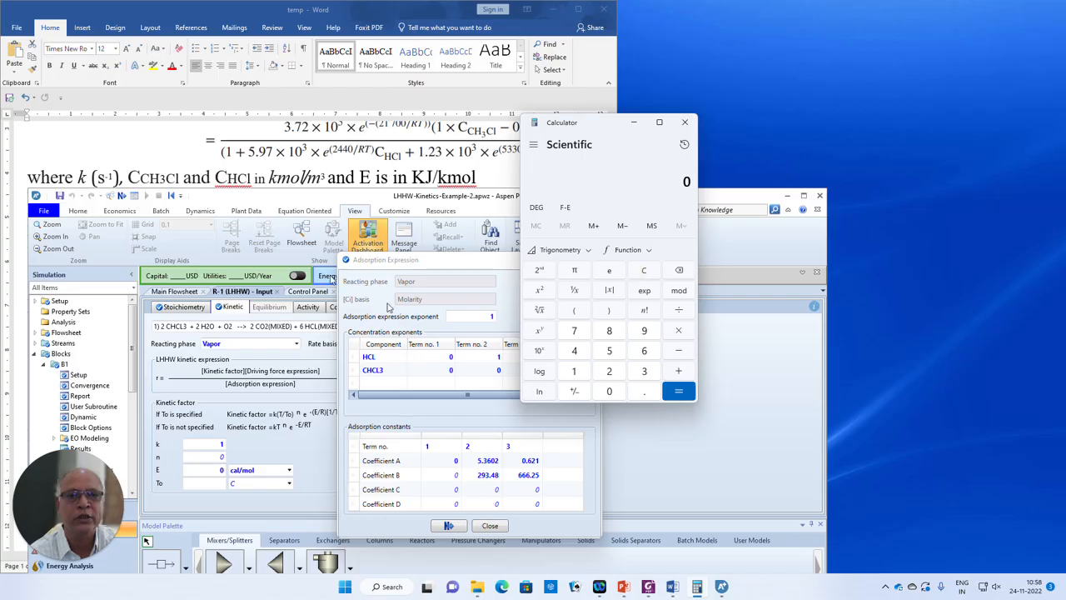
click(609, 350)
click(644, 391)
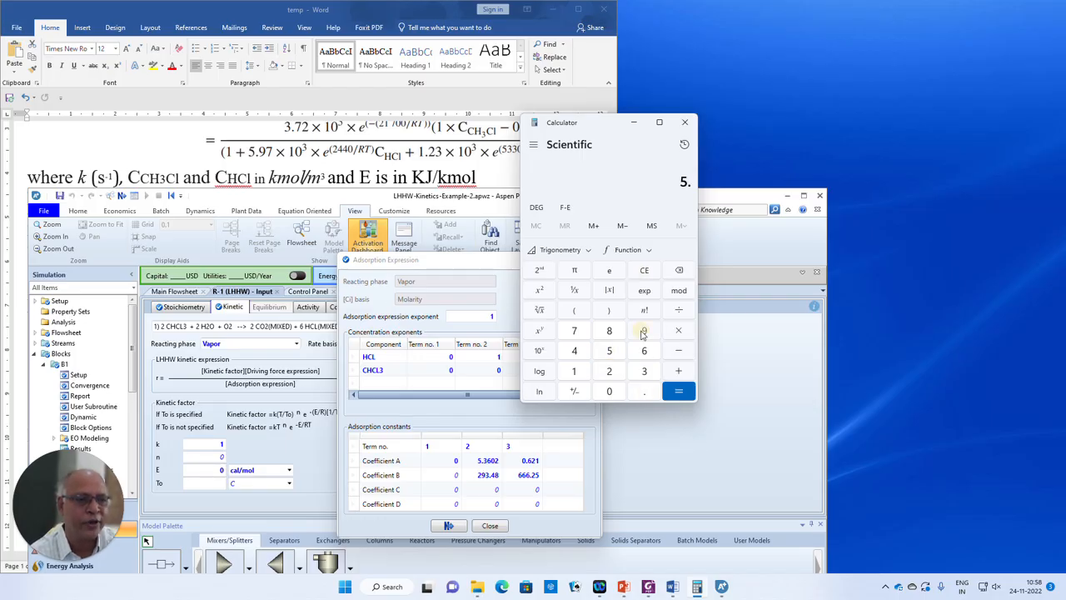
click(644, 330)
click(574, 330)
click(542, 393)
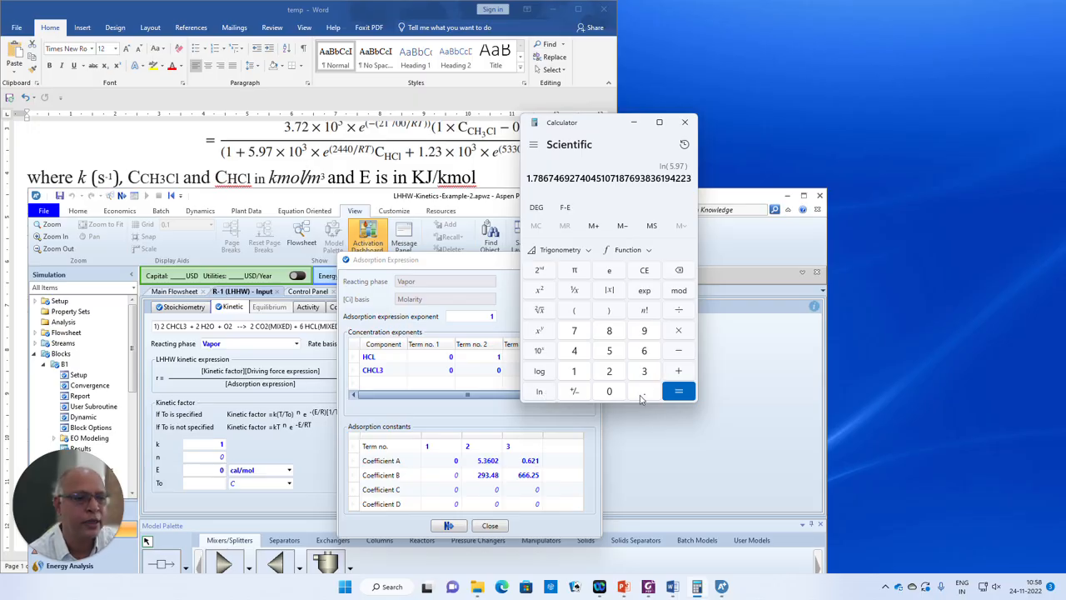
click(678, 331)
click(644, 371)
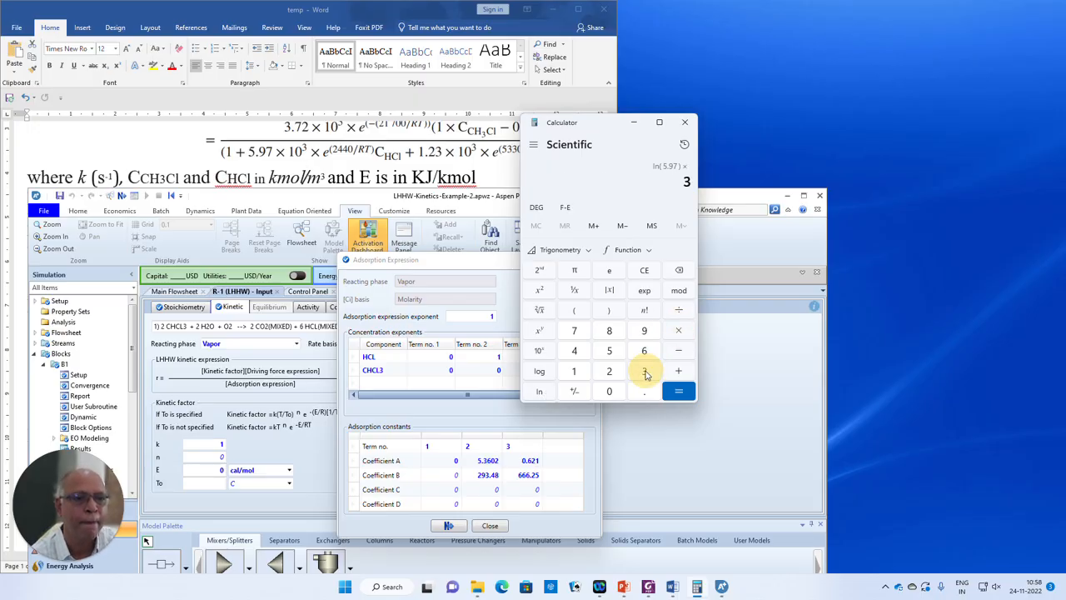
click(679, 392)
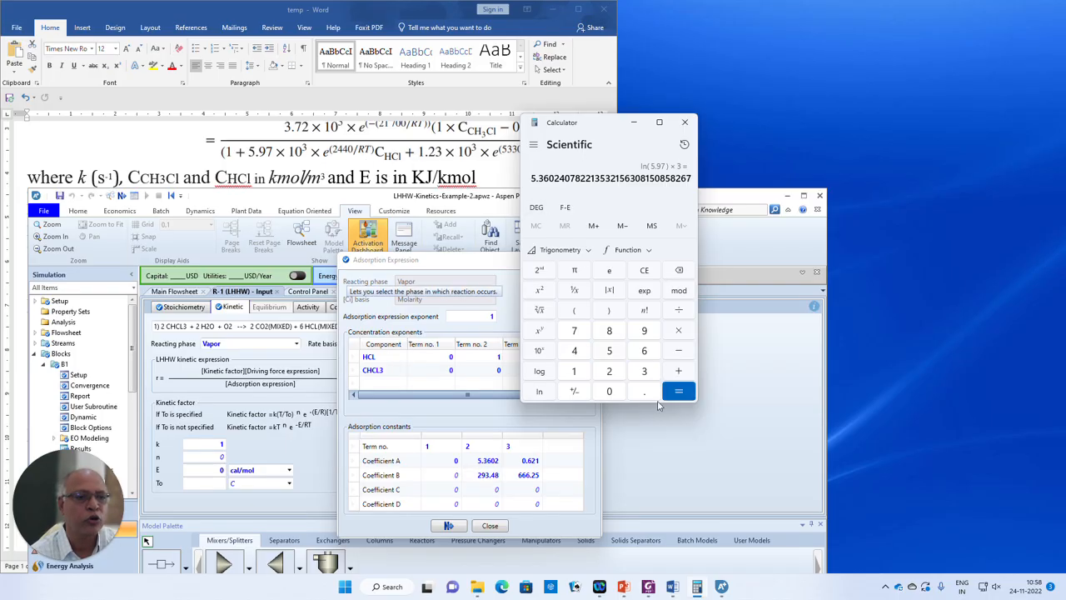
- Clear the Calculator and compute ln(1.23) × 3 to check coefficient A of adsorption term 3
click(644, 272)
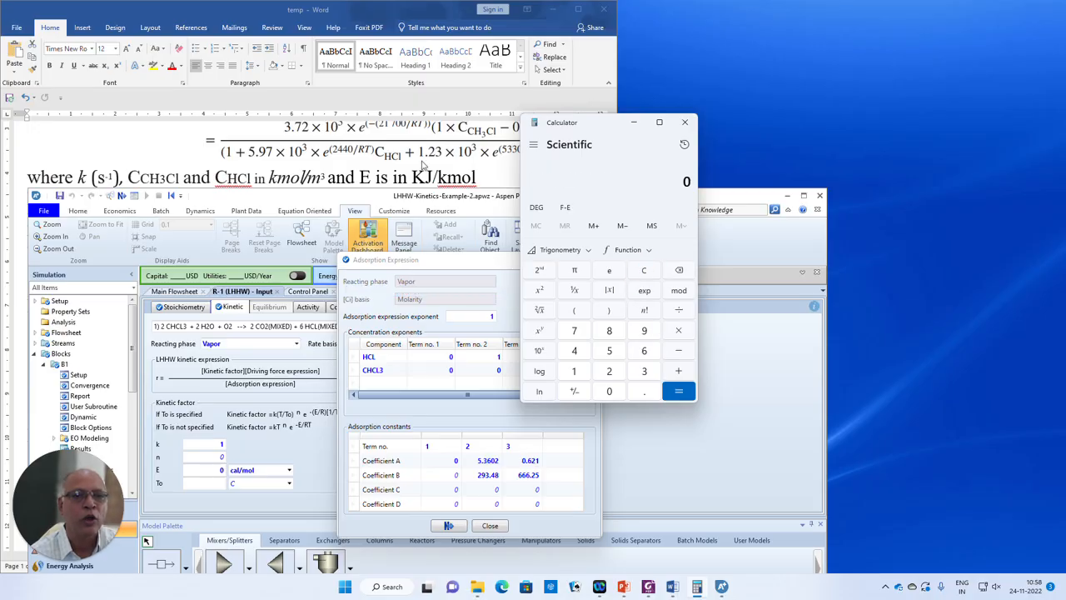
click(573, 372)
click(638, 392)
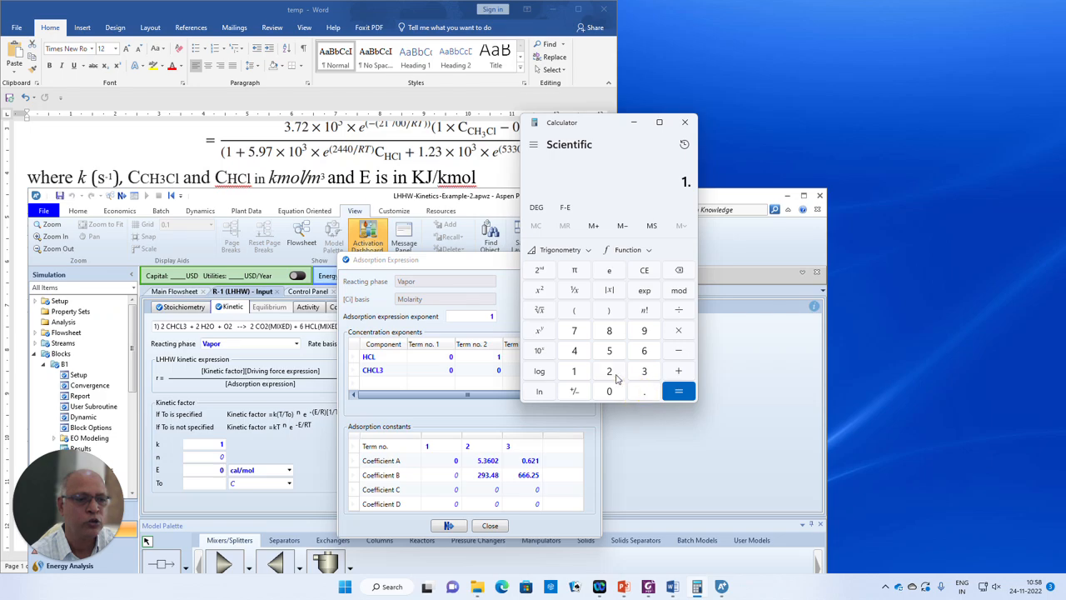
click(611, 372)
click(643, 372)
click(540, 392)
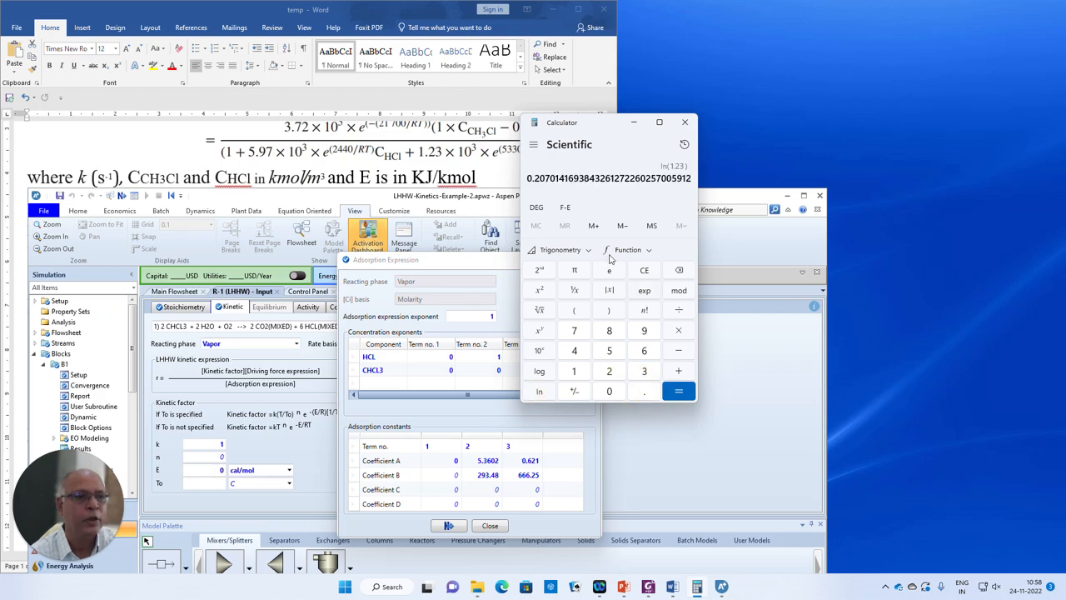
click(679, 331)
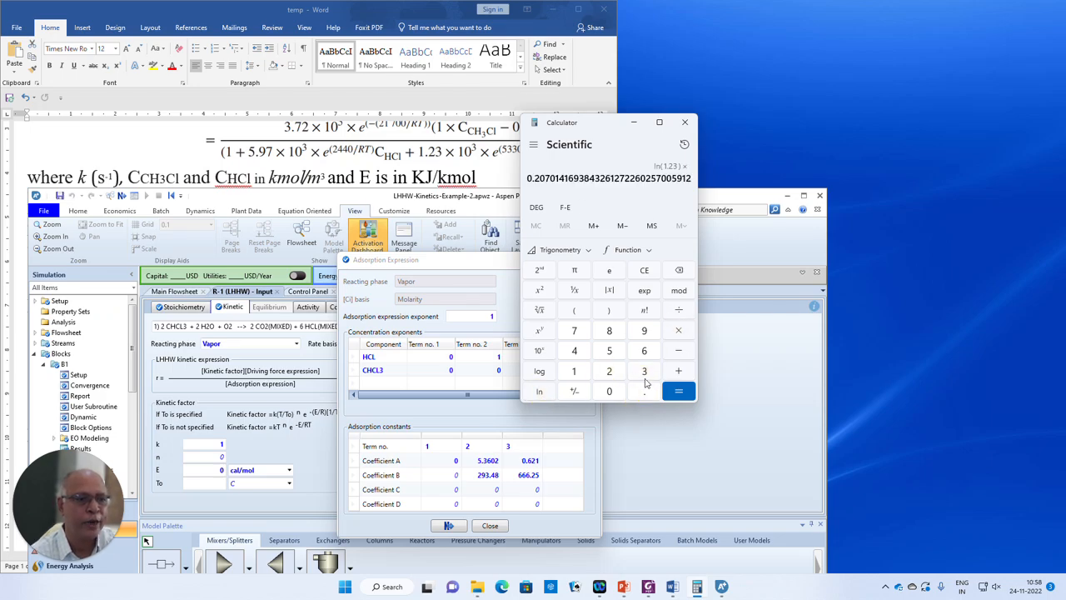
click(646, 373)
click(679, 391)
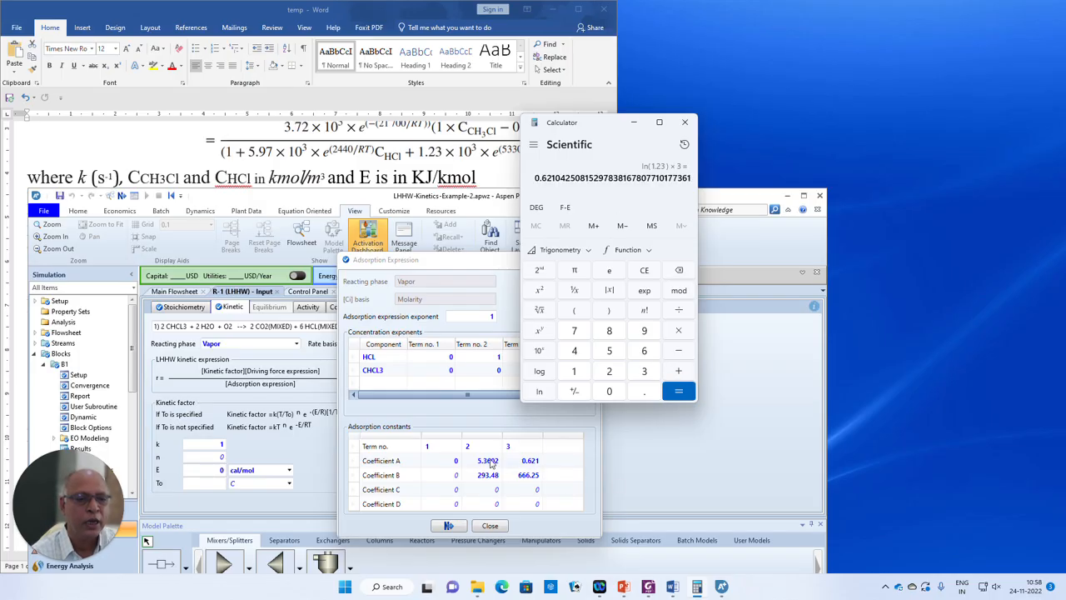
- Move the Calculator off the rate equation and compute 5330 ÷ 8.314 to check coefficient B of adsorption term 3
drag(595, 129, 651, 124)
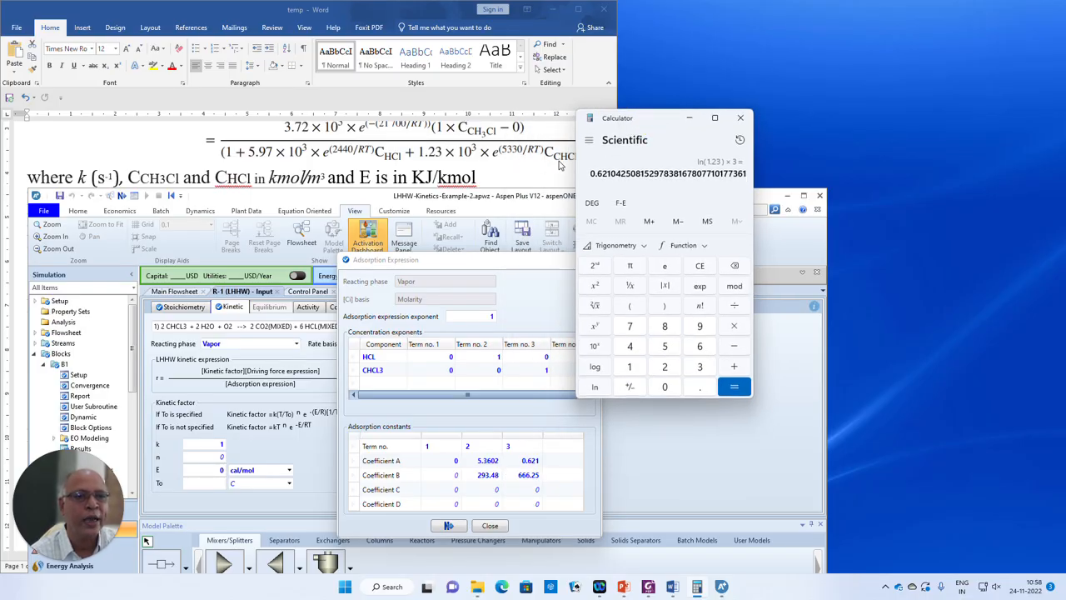
click(699, 266)
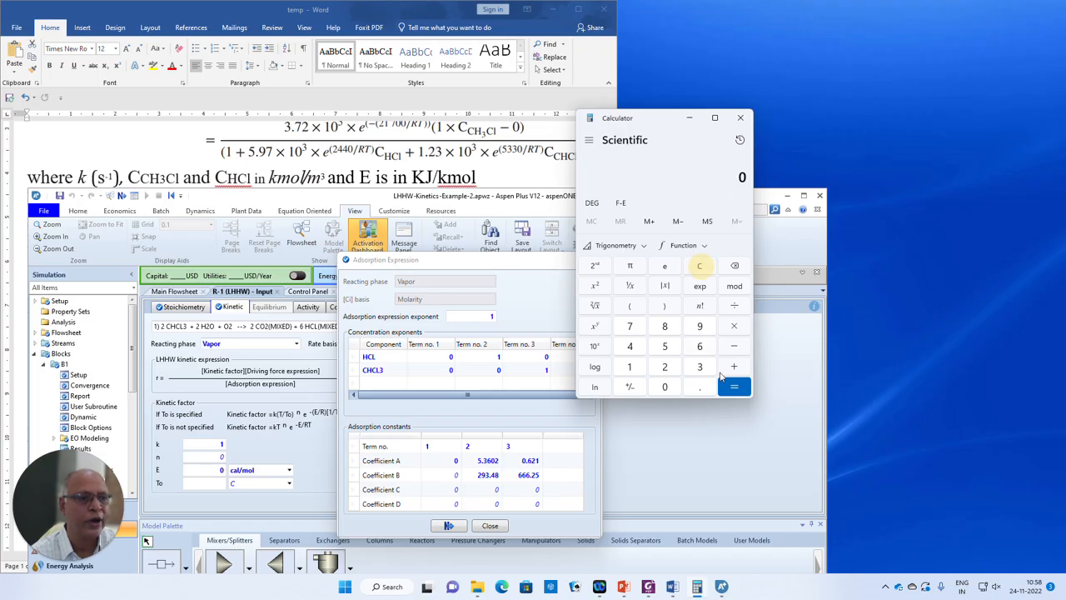
click(669, 347)
click(702, 367)
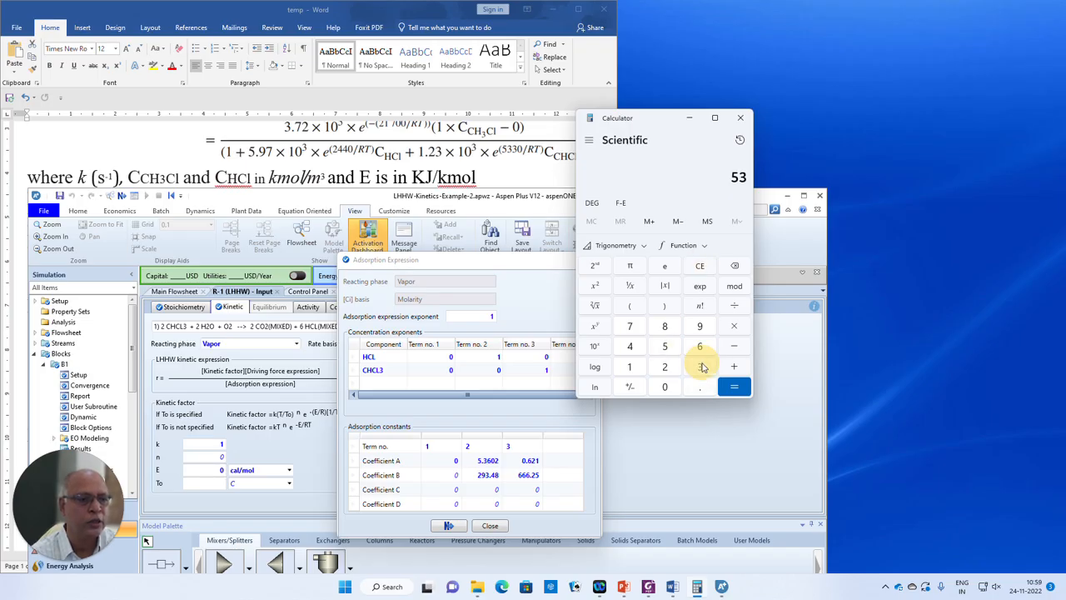
click(703, 367)
click(665, 386)
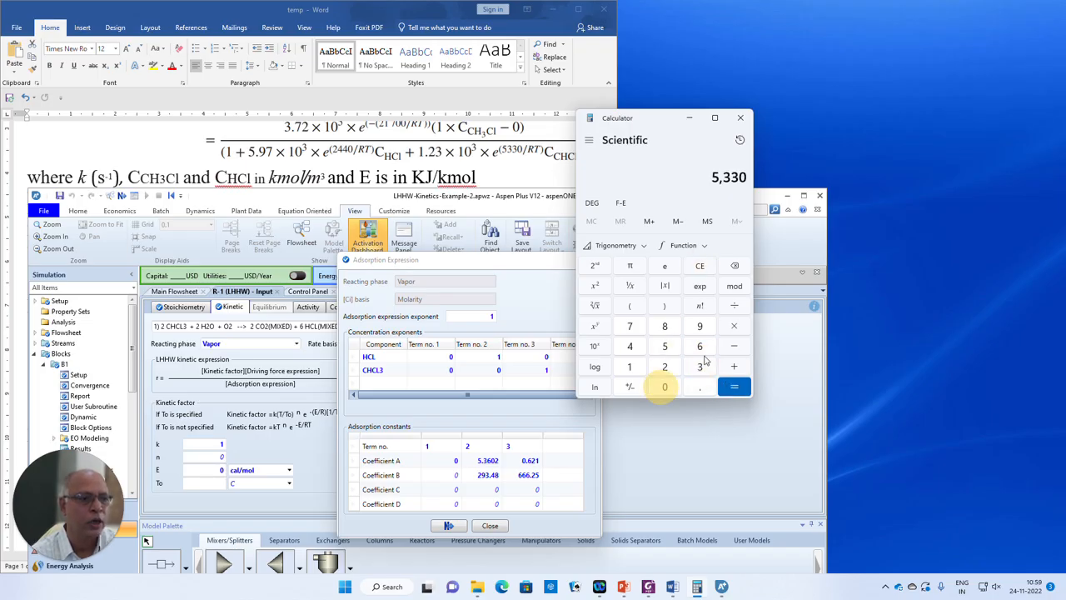
click(733, 308)
click(668, 329)
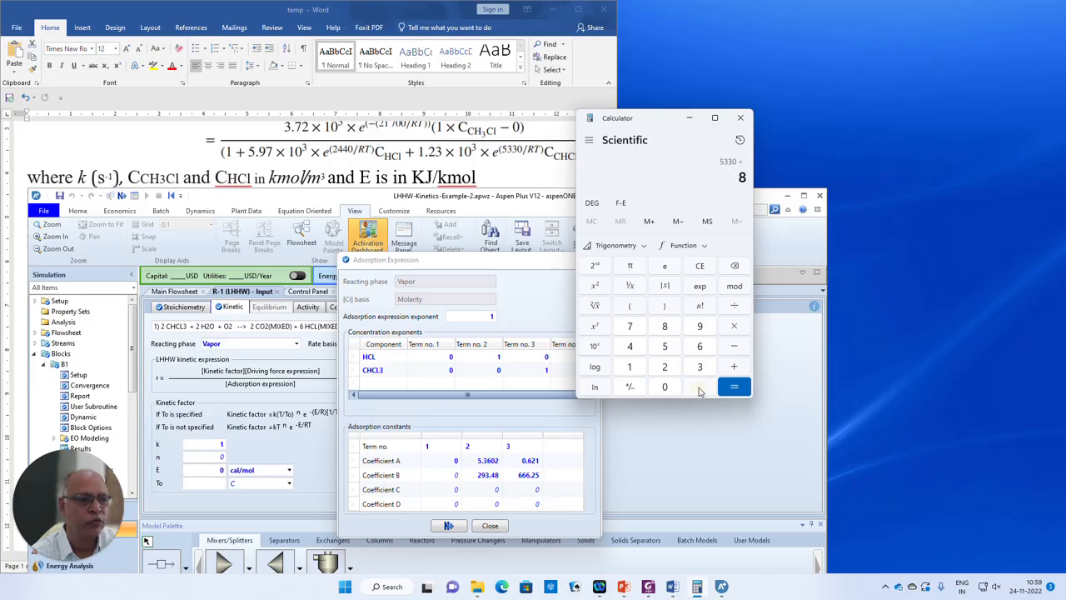
click(700, 388)
click(700, 367)
click(631, 367)
click(630, 347)
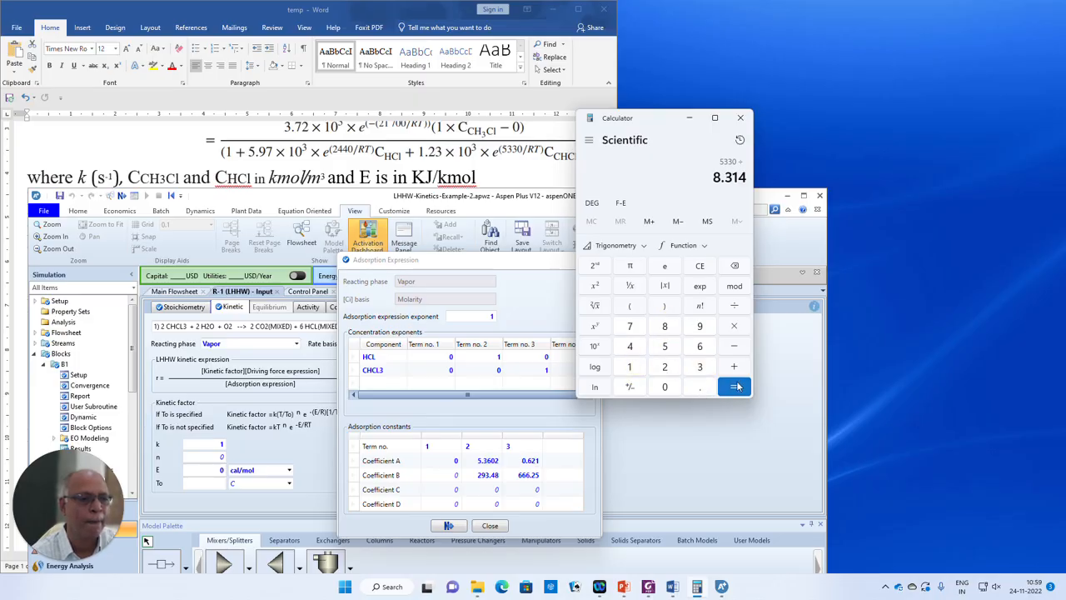
click(737, 387)
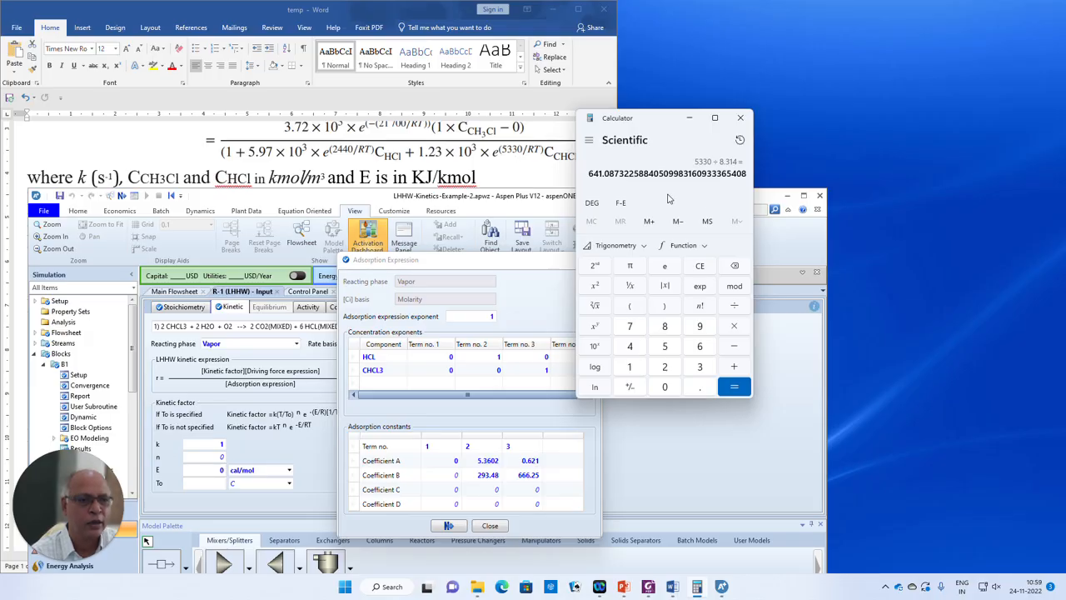
- Clear the Calculator and repeat the 5330 ÷ 8.314 division to double-check the term 3 coefficient B
click(701, 267)
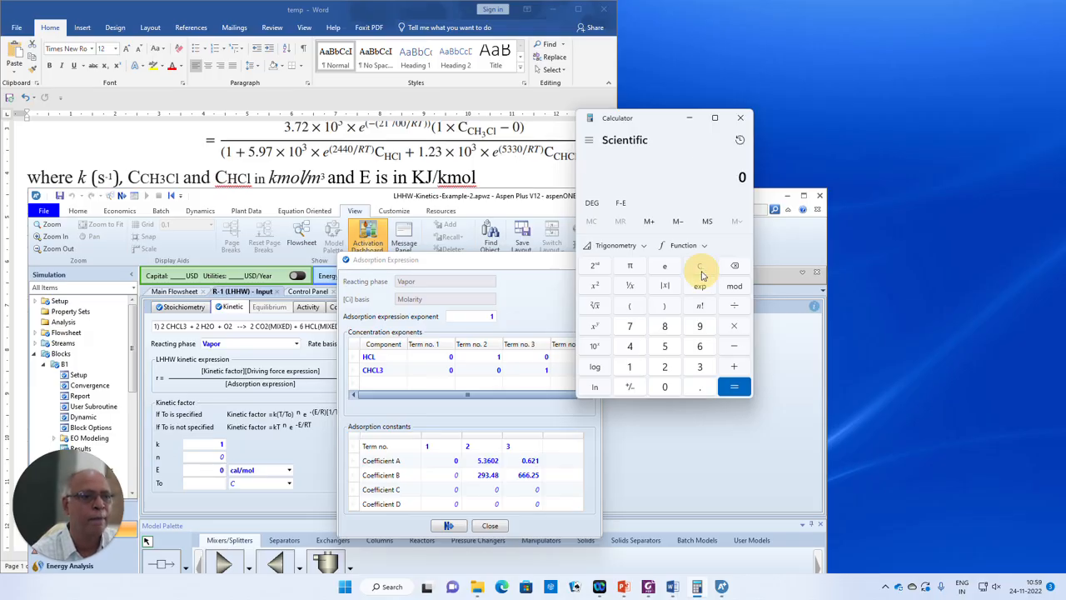
click(665, 349)
click(700, 368)
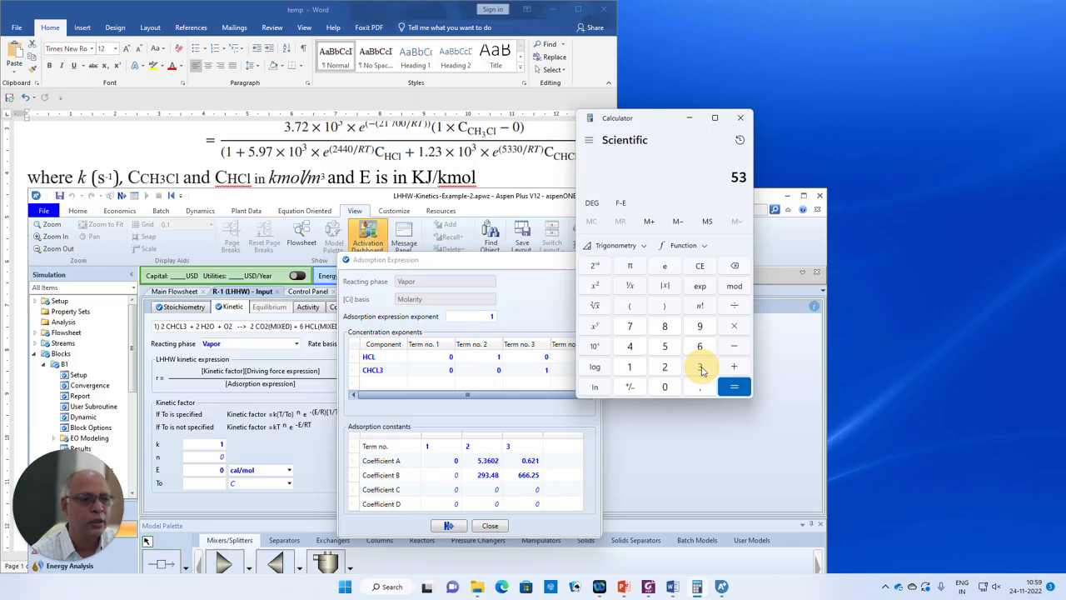
click(700, 367)
click(665, 387)
click(732, 307)
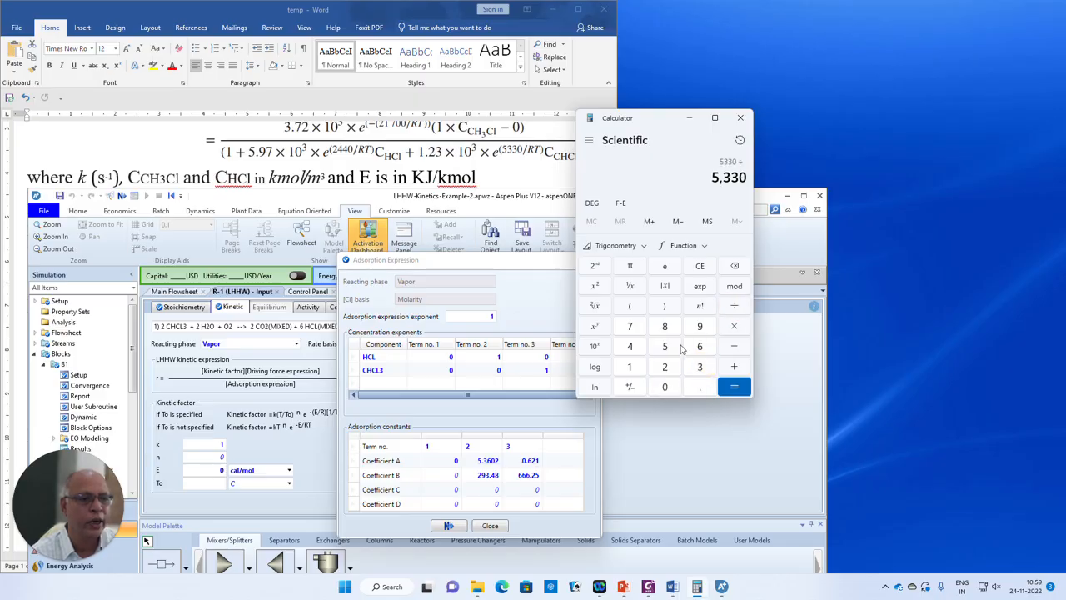
click(664, 329)
click(700, 387)
click(700, 366)
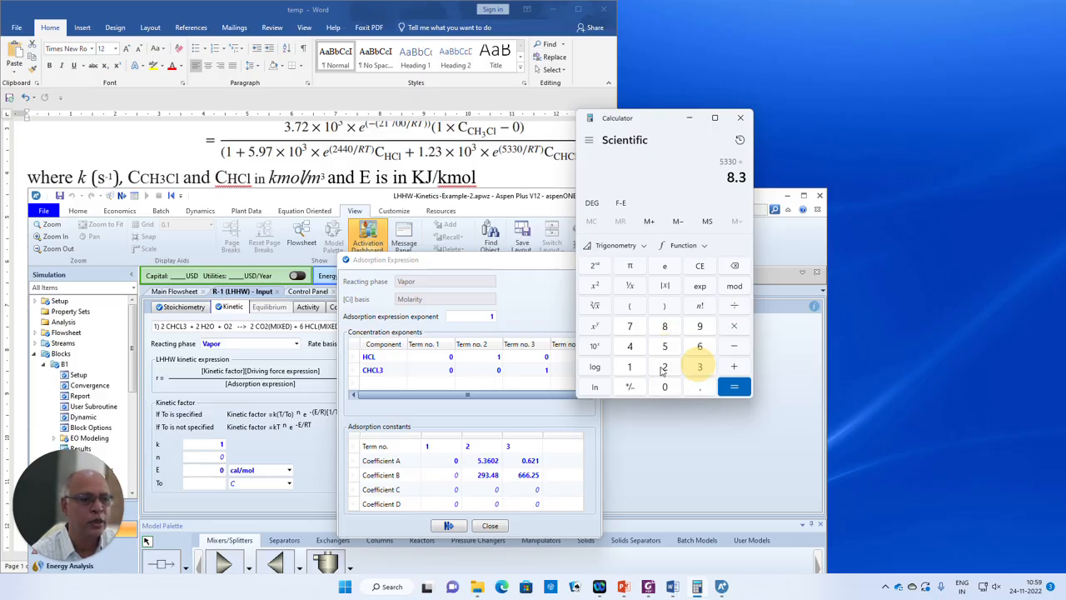
click(631, 368)
click(629, 346)
click(733, 387)
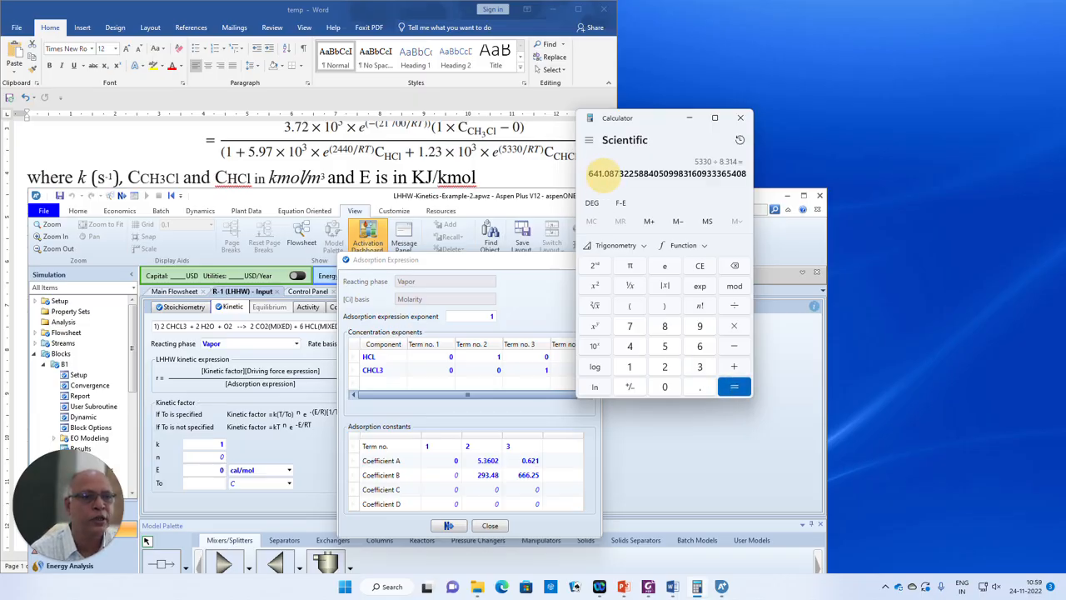
- Copy 641.087 from the Calculator into coefficient B of adsorption term 3 and close the adsorption expression
drag(589, 173, 619, 174)
key(ctrl+c)
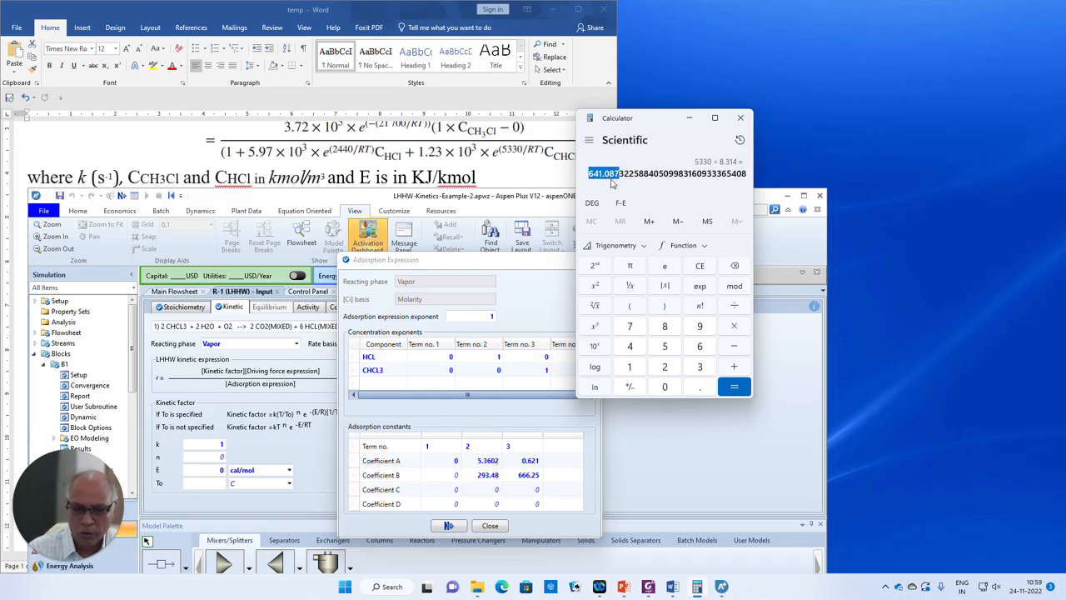
click(526, 475)
key(ctrl+v)
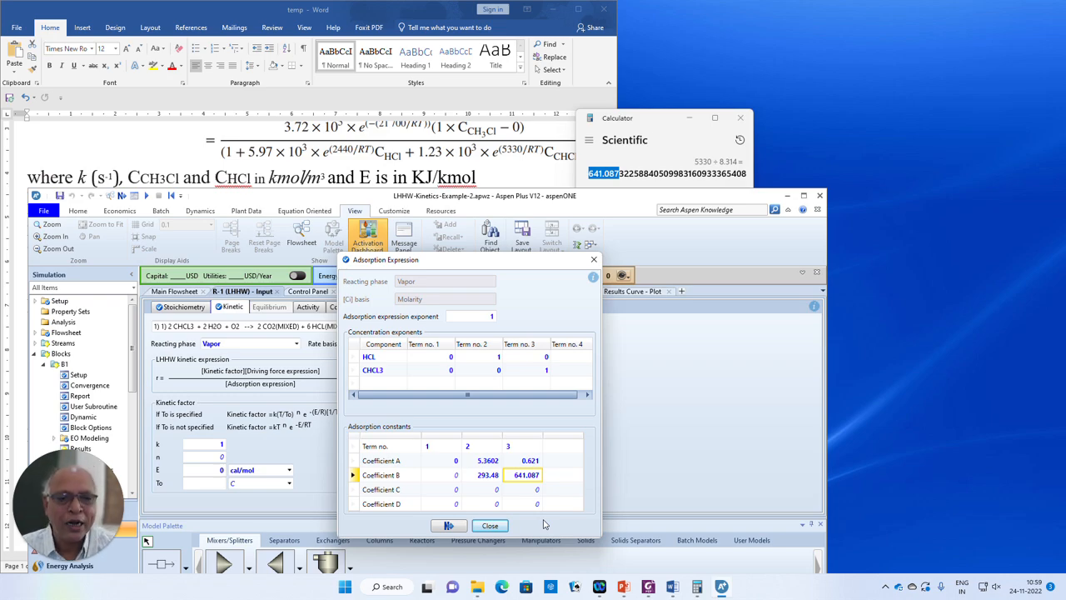
click(490, 525)
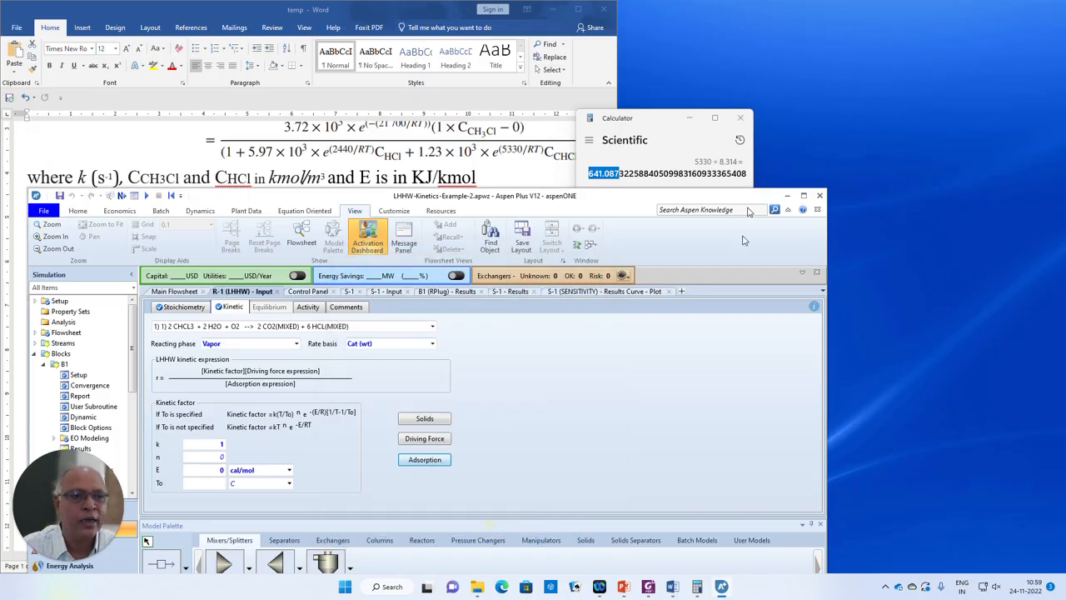
- Minimize the Calculator, maximize Aspen Plus, then reinitialize and rerun the simulation, following the run in the Control Panel
click(689, 118)
click(804, 196)
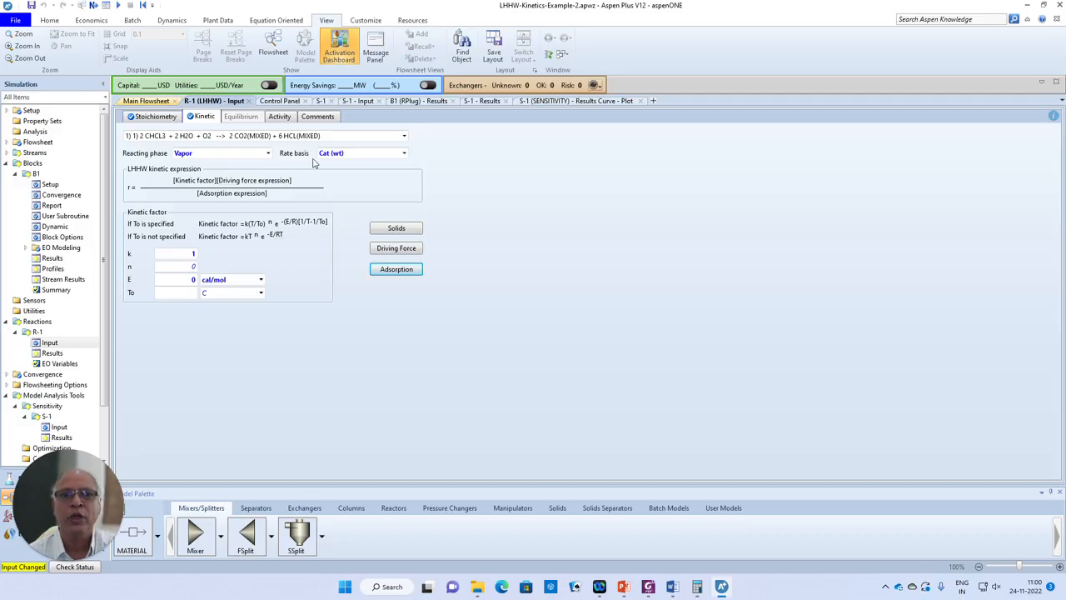
click(145, 7)
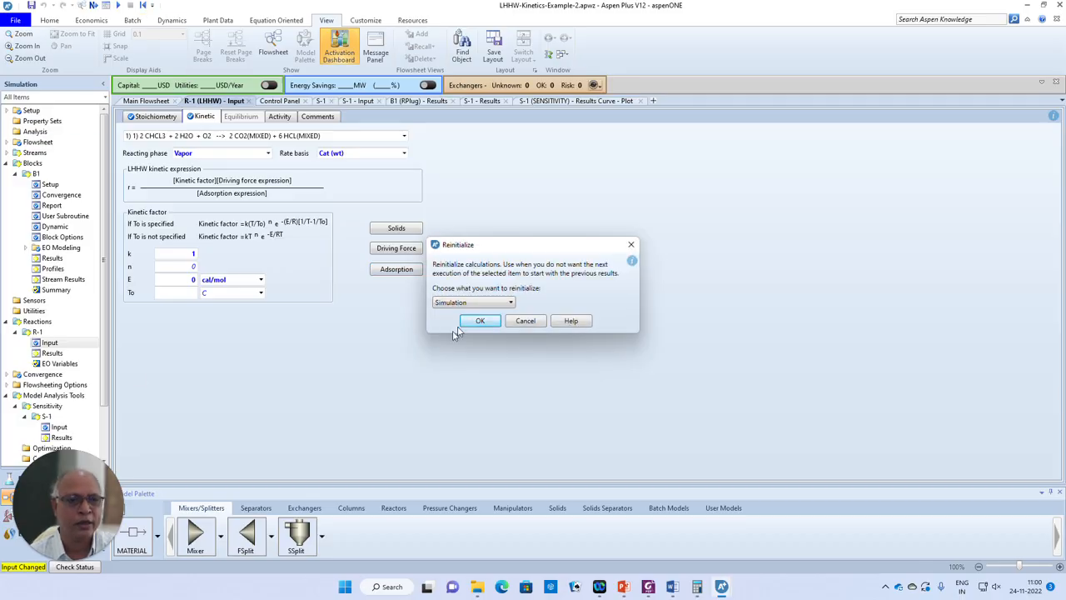
click(469, 322)
click(599, 307)
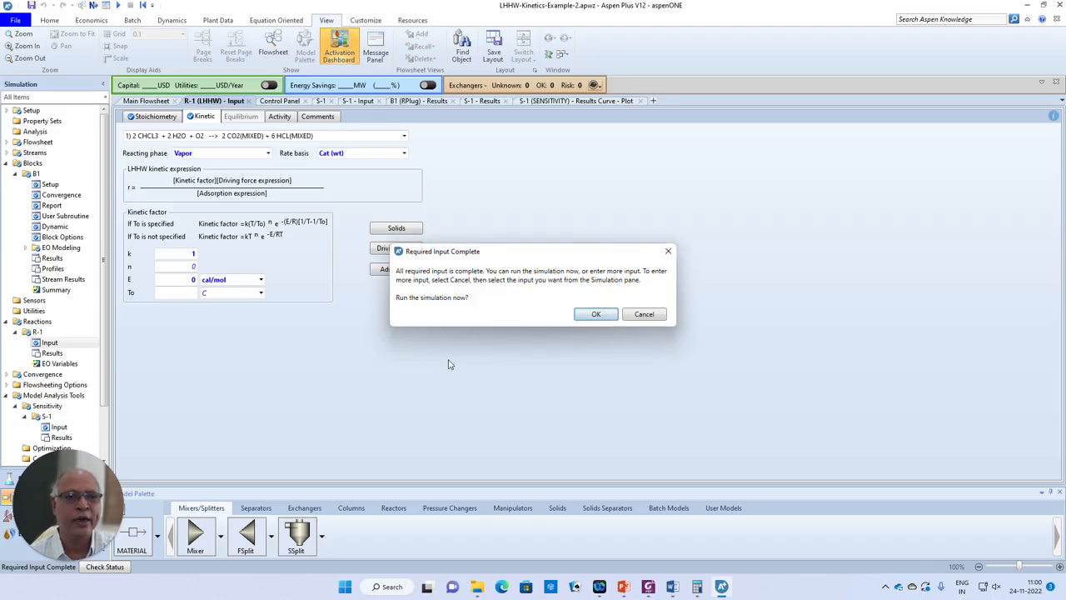
click(585, 317)
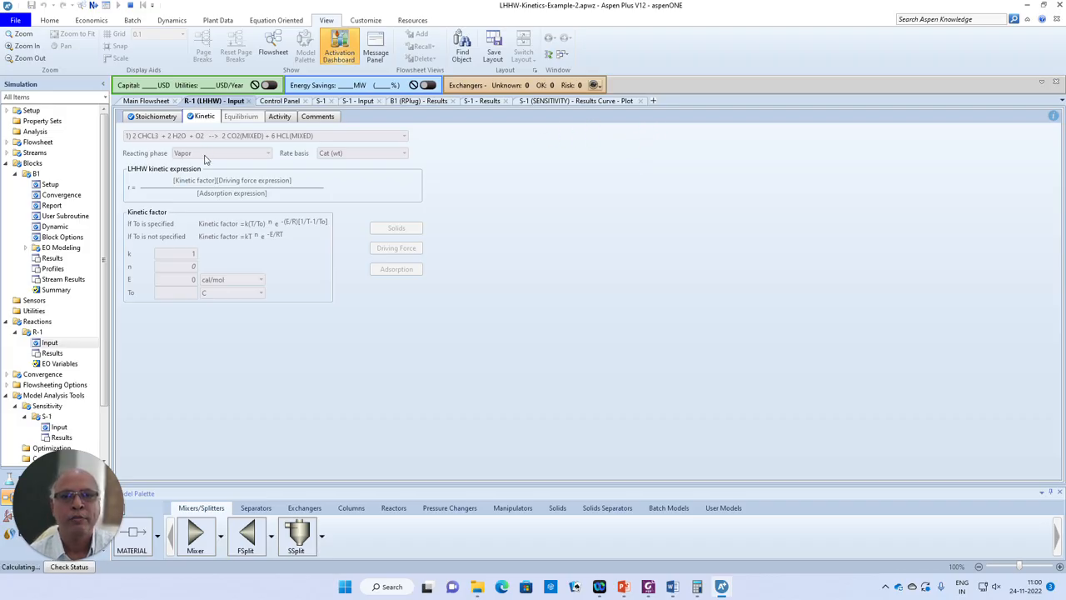
click(279, 101)
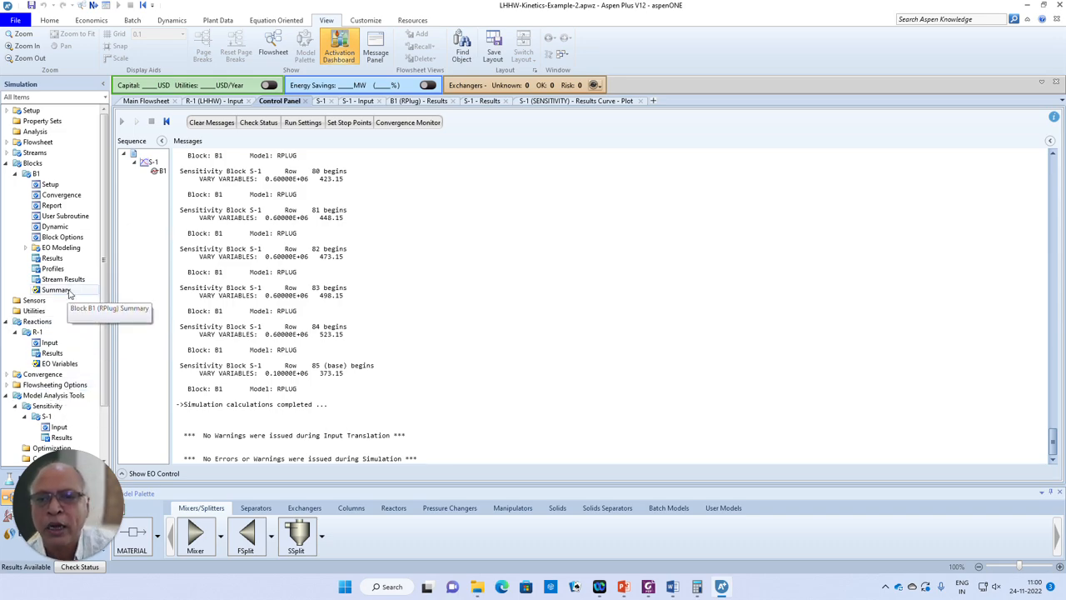
- Open the stream results summary and expand the mole flows to examine the component flows in S1 and S2
click(50, 21)
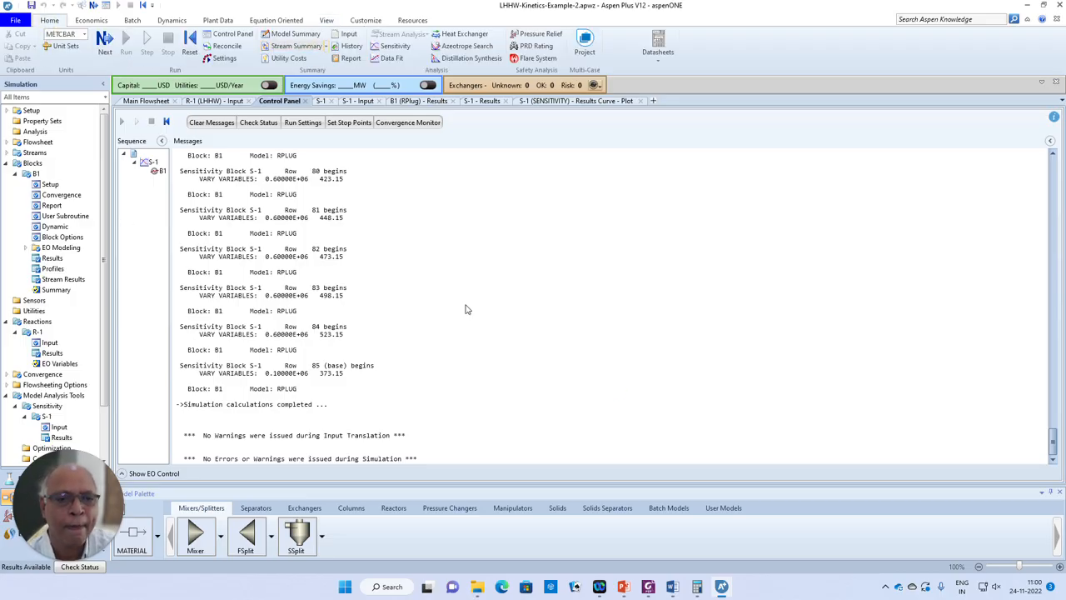
scroll(380, 335, down, 1)
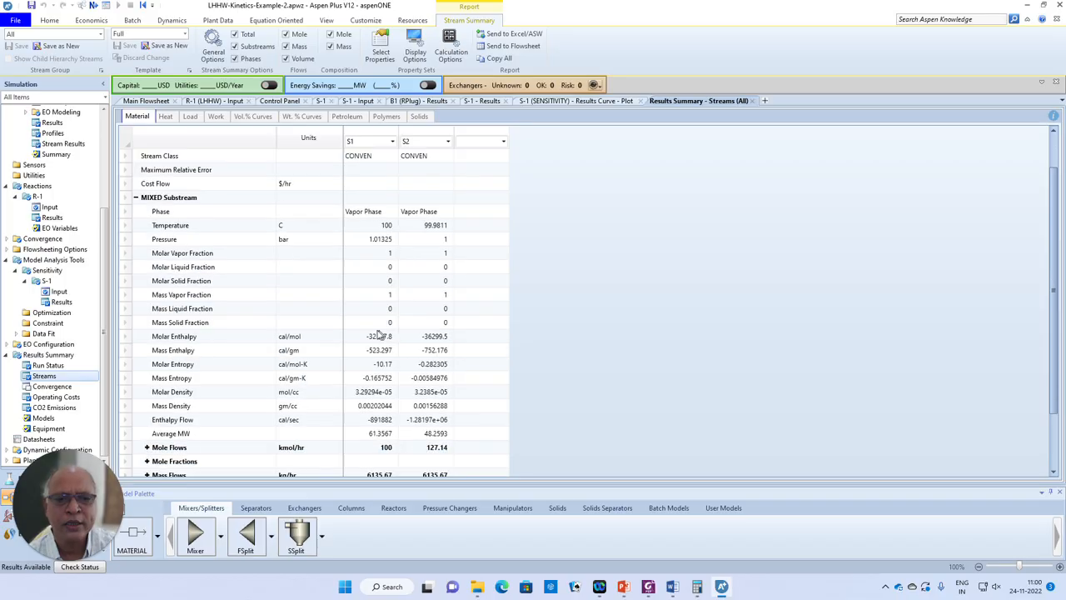
scroll(380, 335, down, 2)
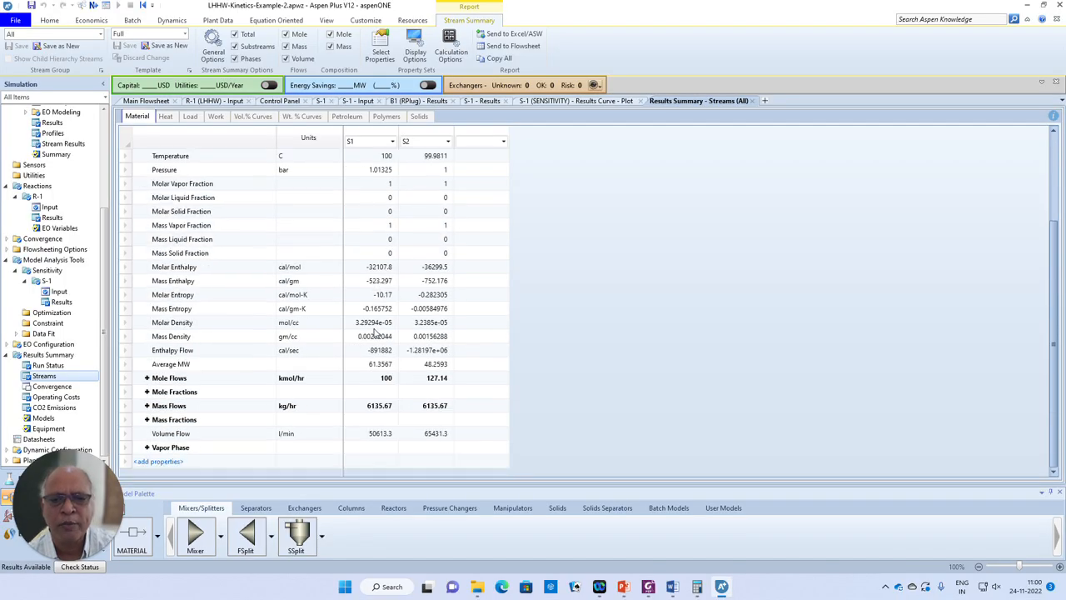
click(147, 379)
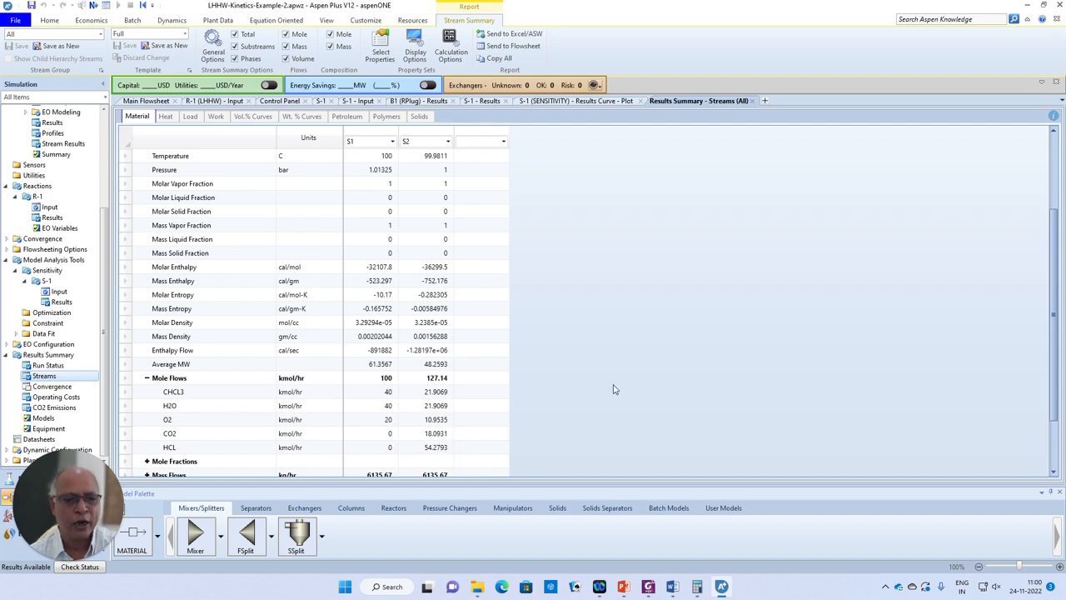
- Switch to Word and review the chloroform oxidation problem statement in a maximized window, including its sensitivity analysis requirements
click(672, 586)
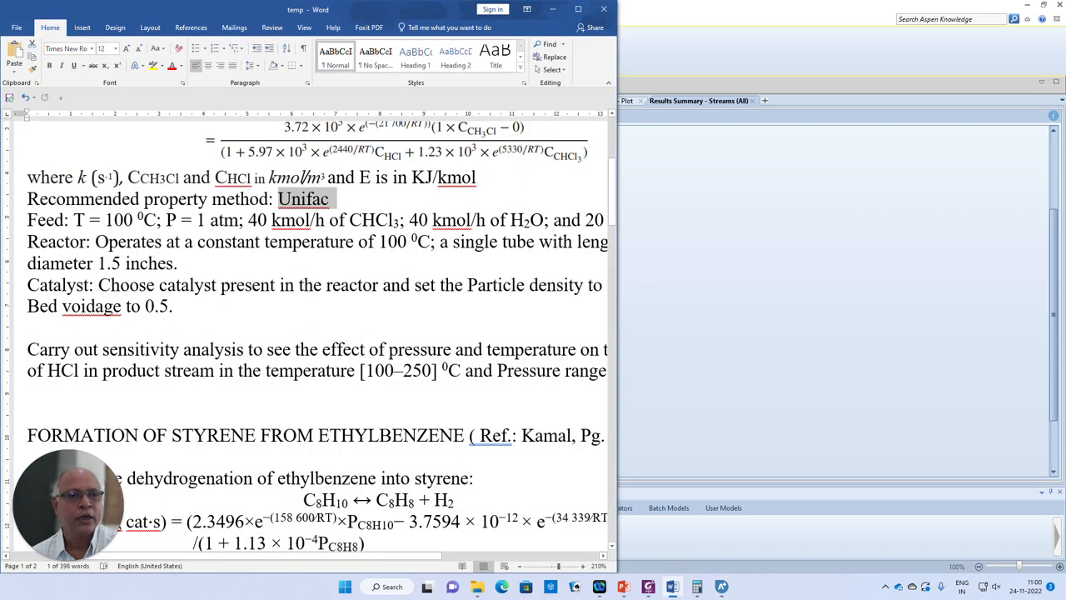
click(578, 8)
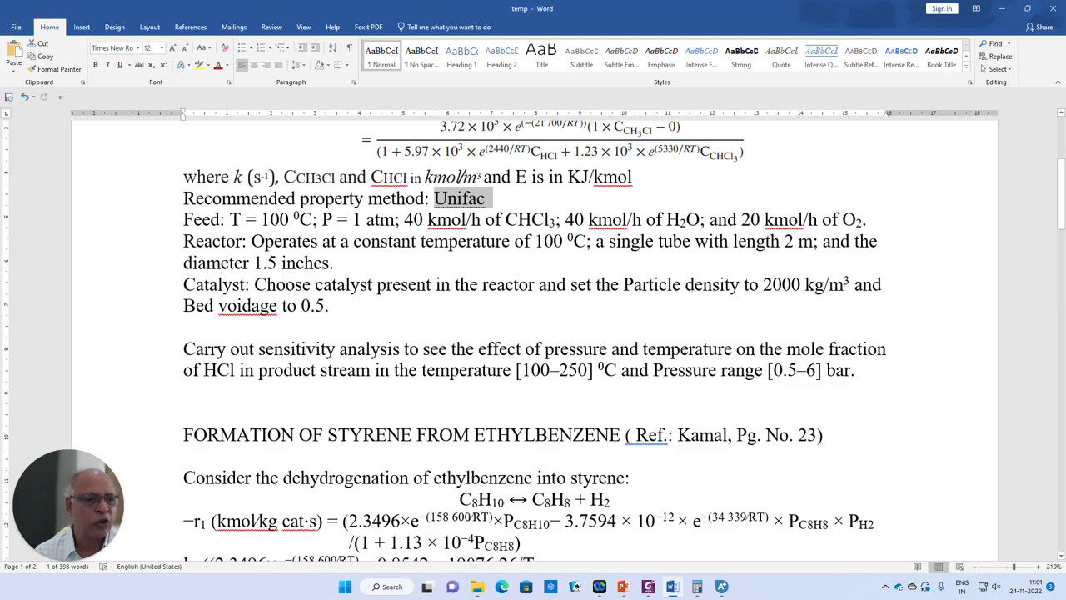
scroll(533, 334, down, 2)
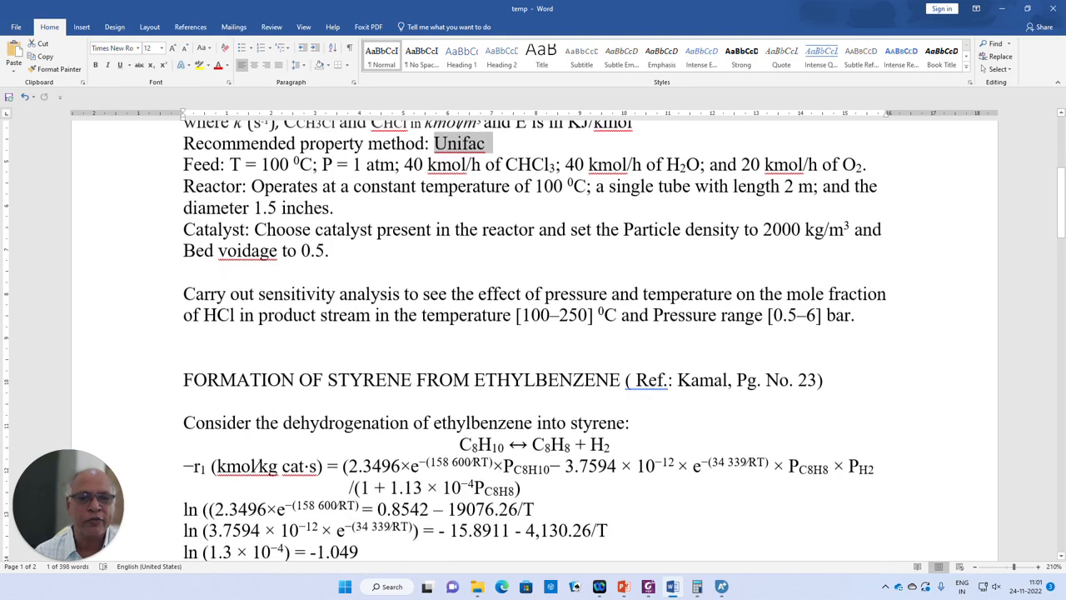
scroll(533, 334, up, 4)
scroll(533, 333, up, 1)
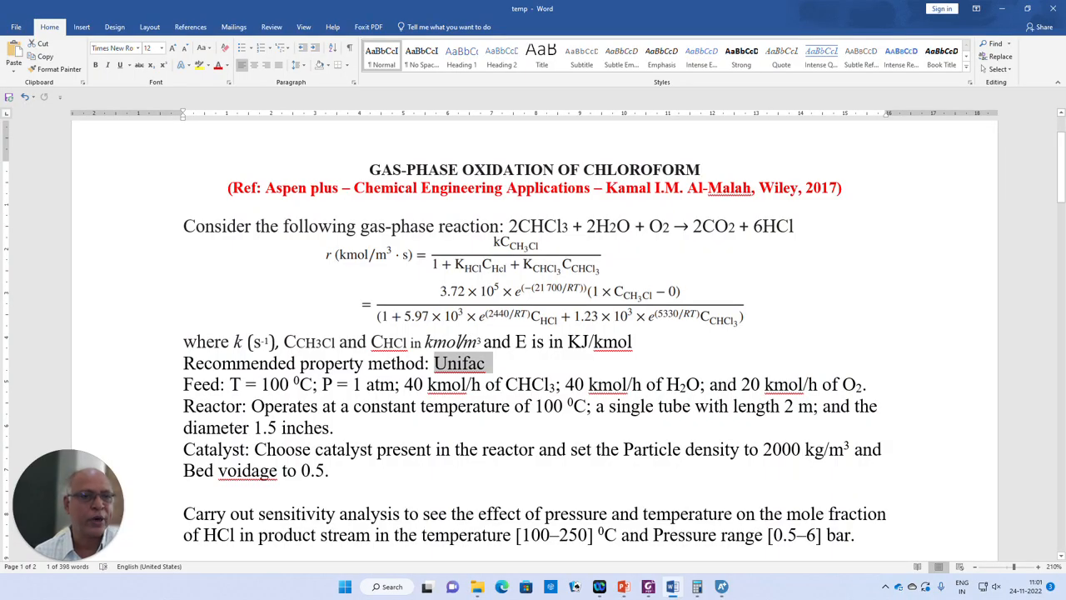
click(1002, 8)
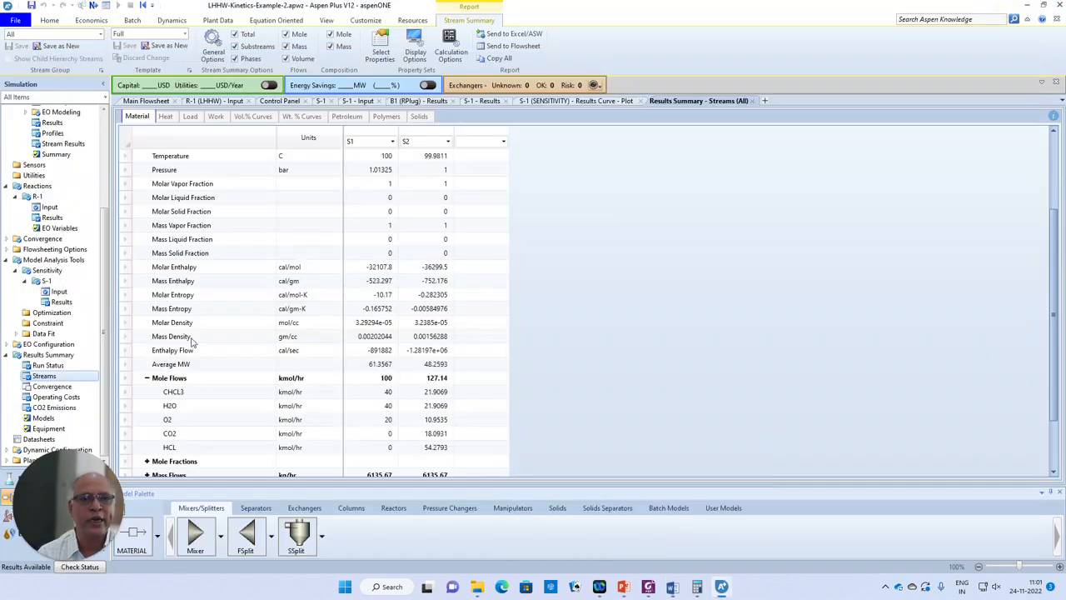
- Review the S-1 sensitivity input in Aspen Plus: both manipulated variables with their limits, the sampled variable CHCL3P and the tabulated expressions
click(57, 293)
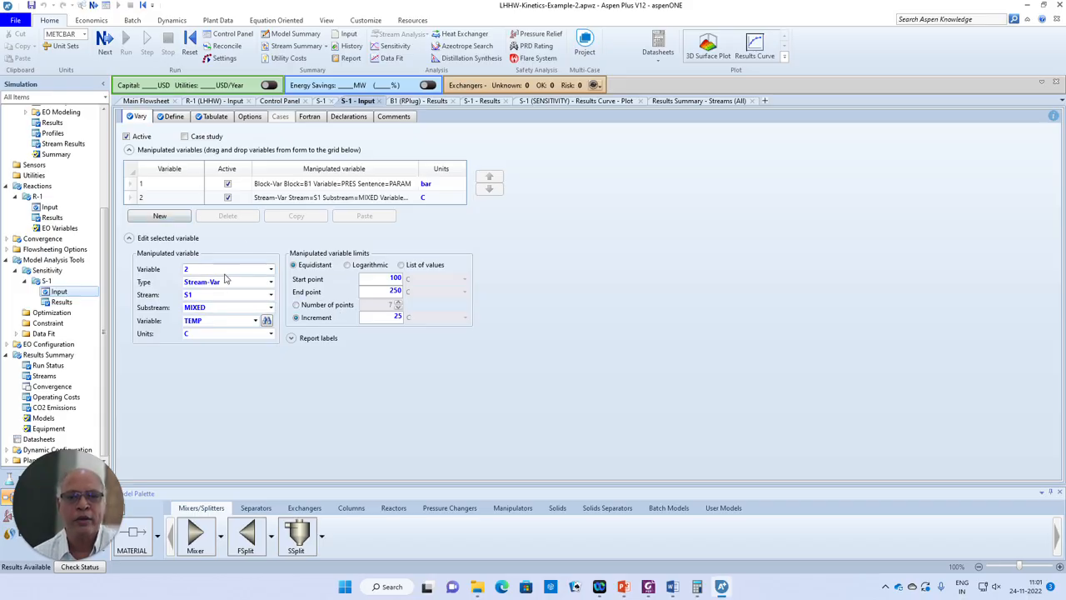
click(131, 185)
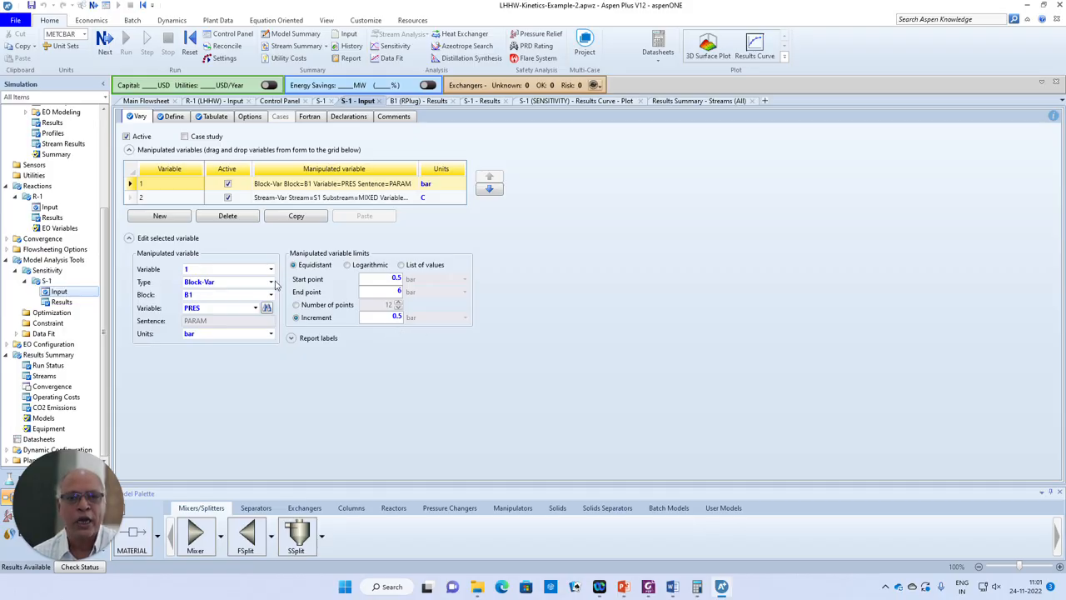
click(204, 269)
click(198, 296)
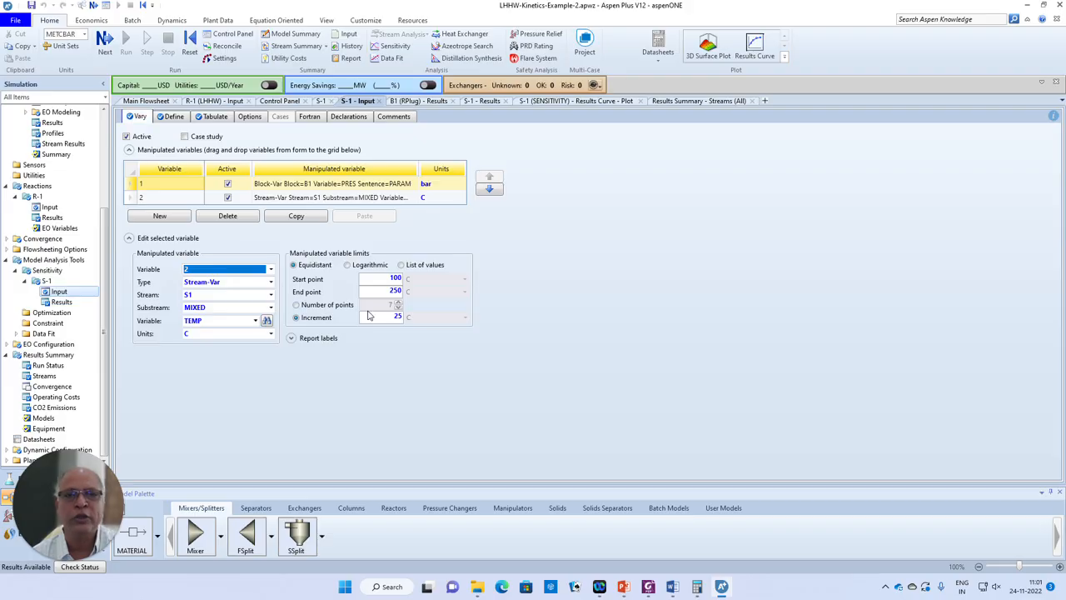
click(172, 116)
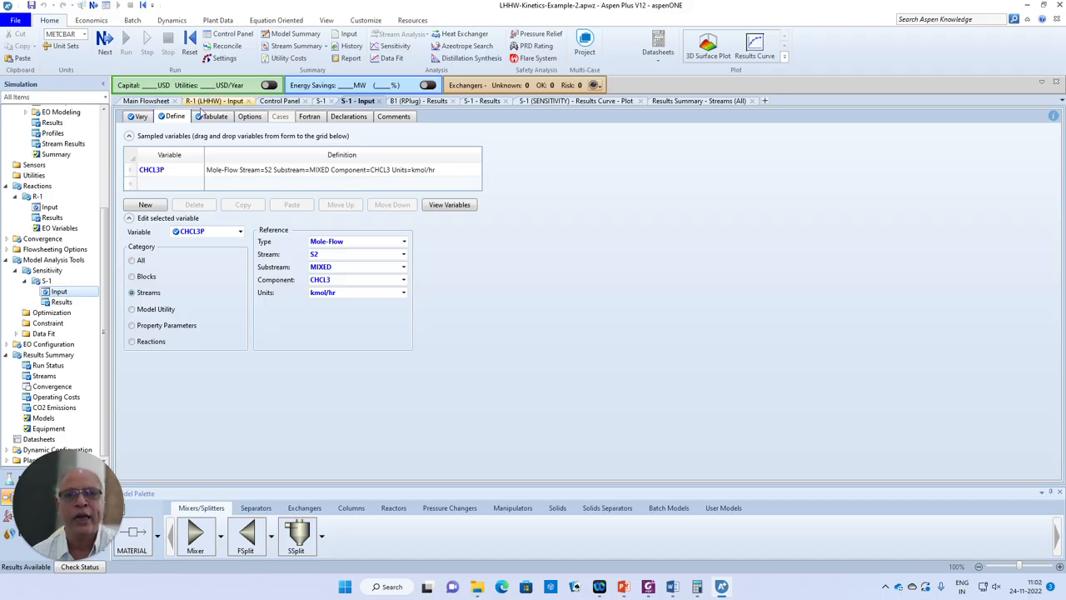
click(213, 116)
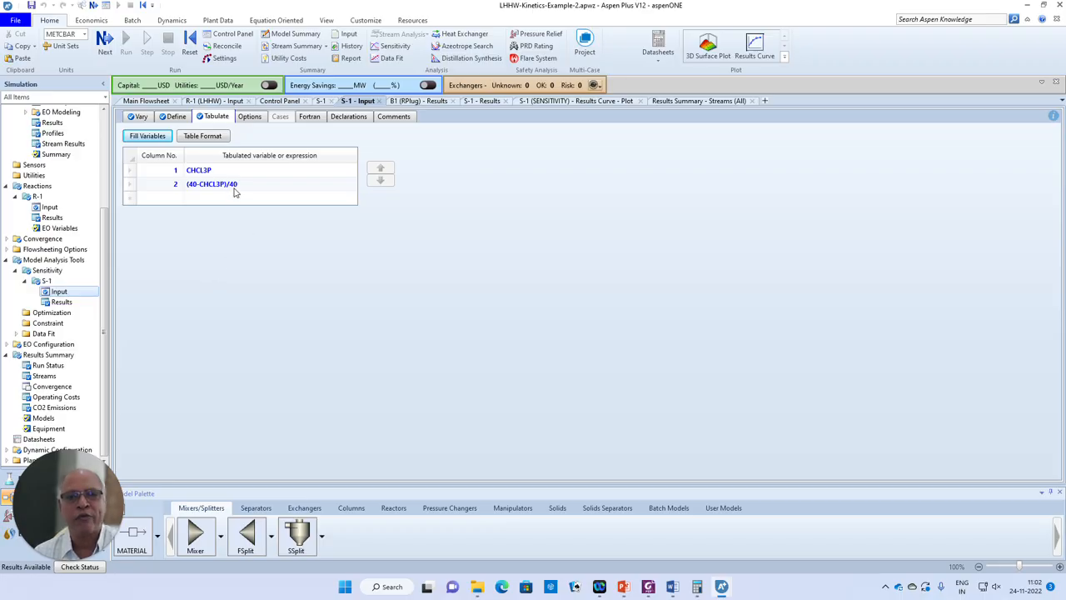
click(250, 305)
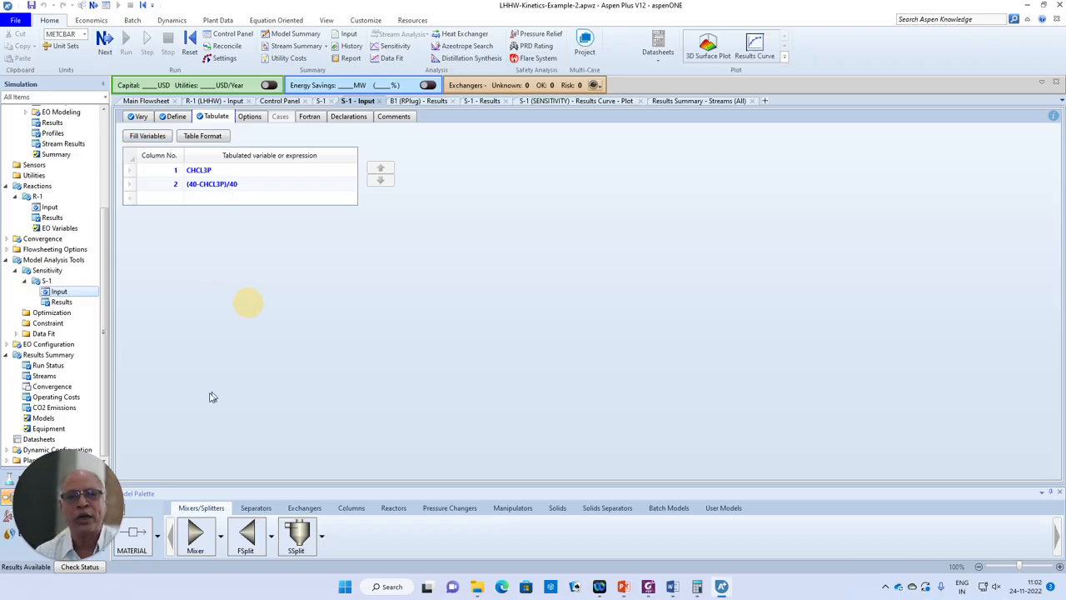
- Open the S-1 sensitivity results table and check it against the sensitivity requirements in the Word problem statement
click(62, 301)
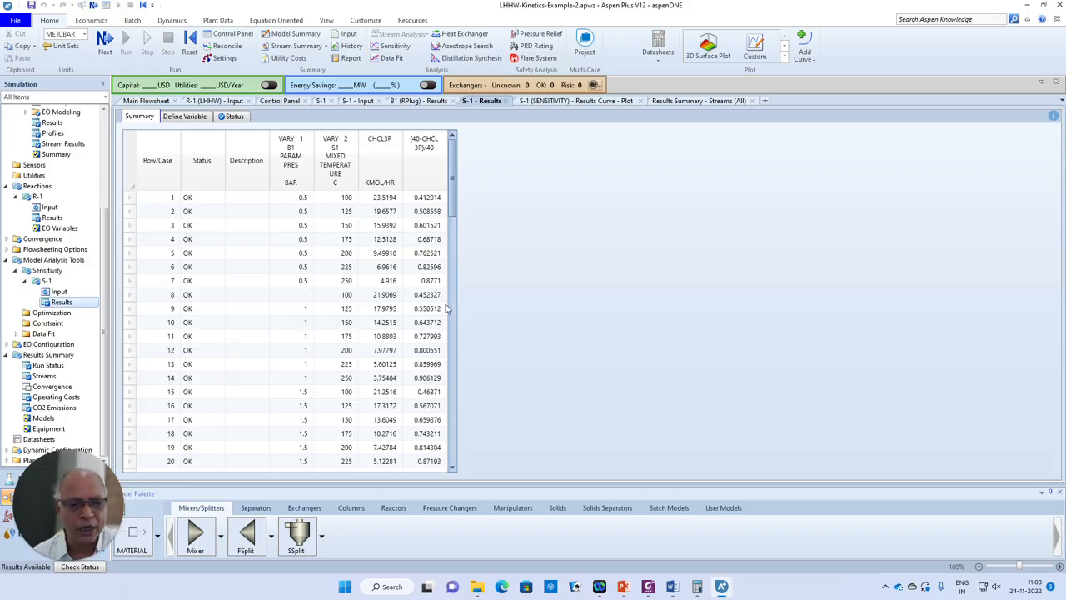
click(672, 586)
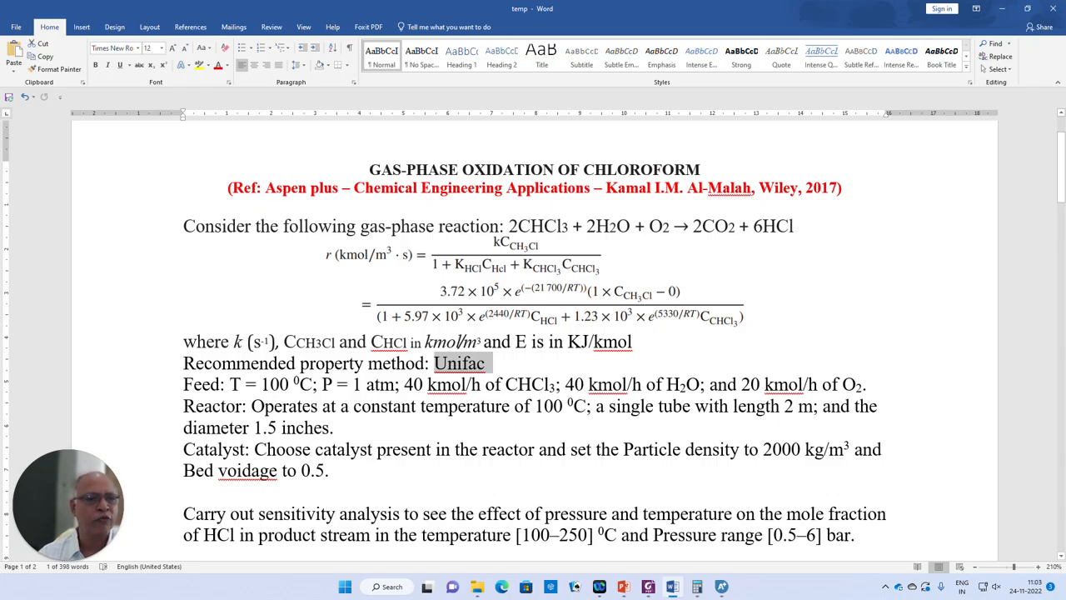
click(723, 587)
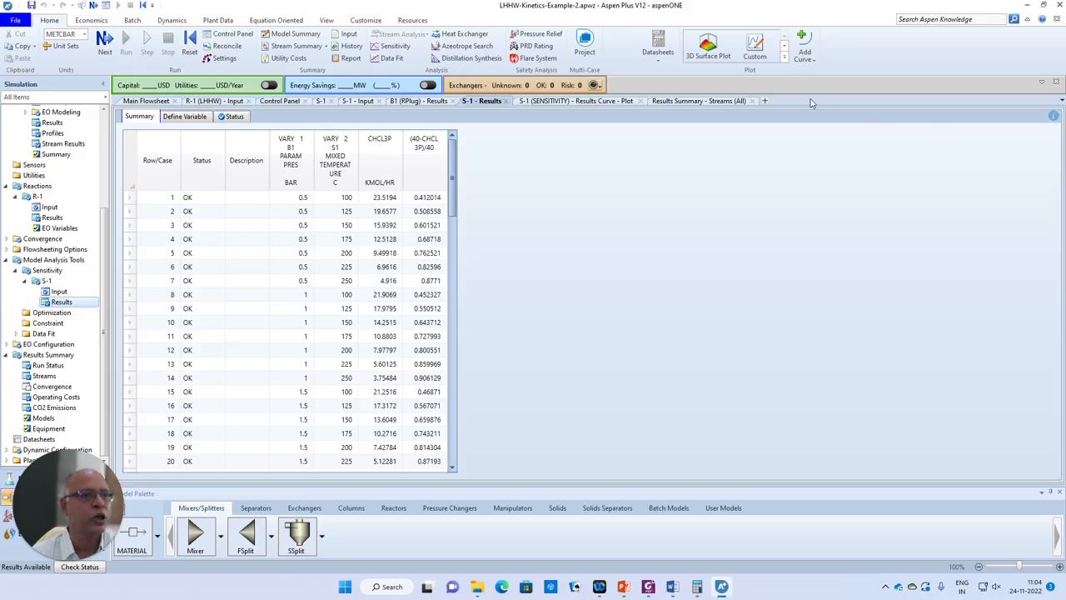
- Plot only (40-CHCL3P)/40 against the B1 pressure as a results curve, with the S1 temperature as parametric variable
click(784, 38)
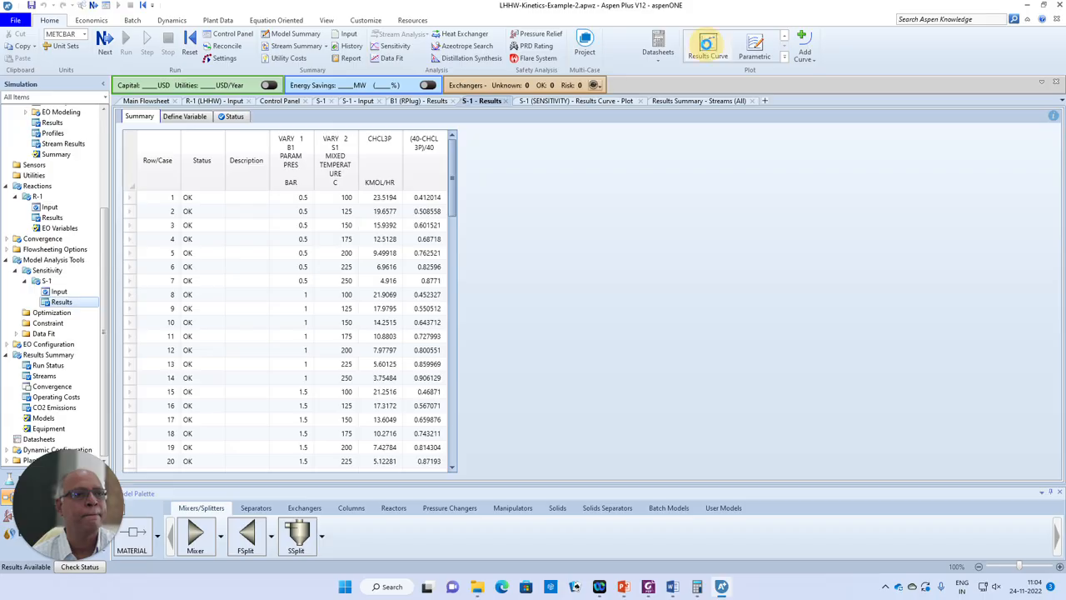
click(708, 43)
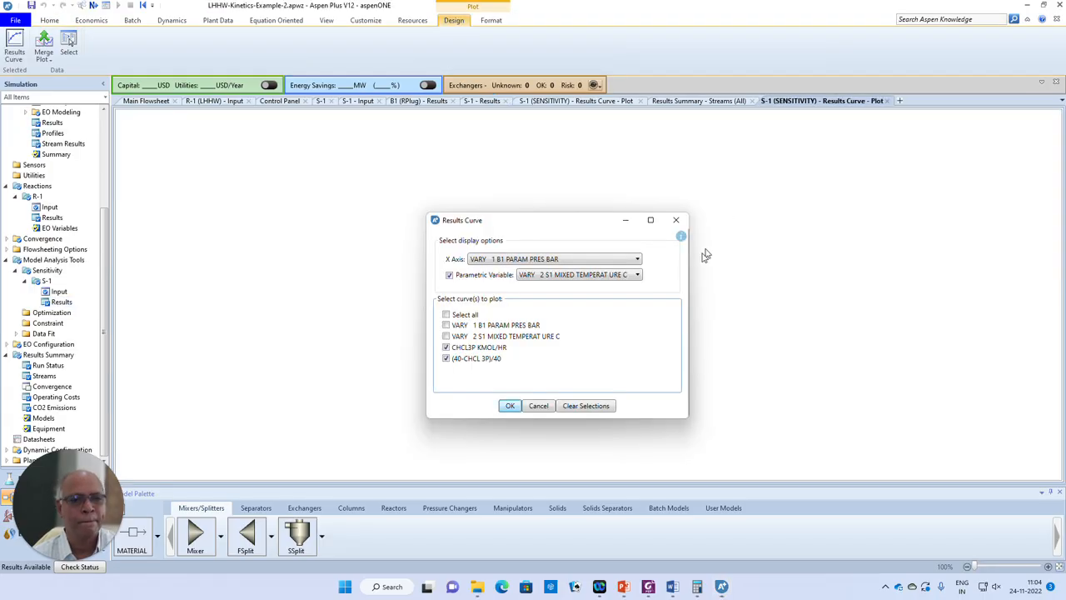
click(447, 348)
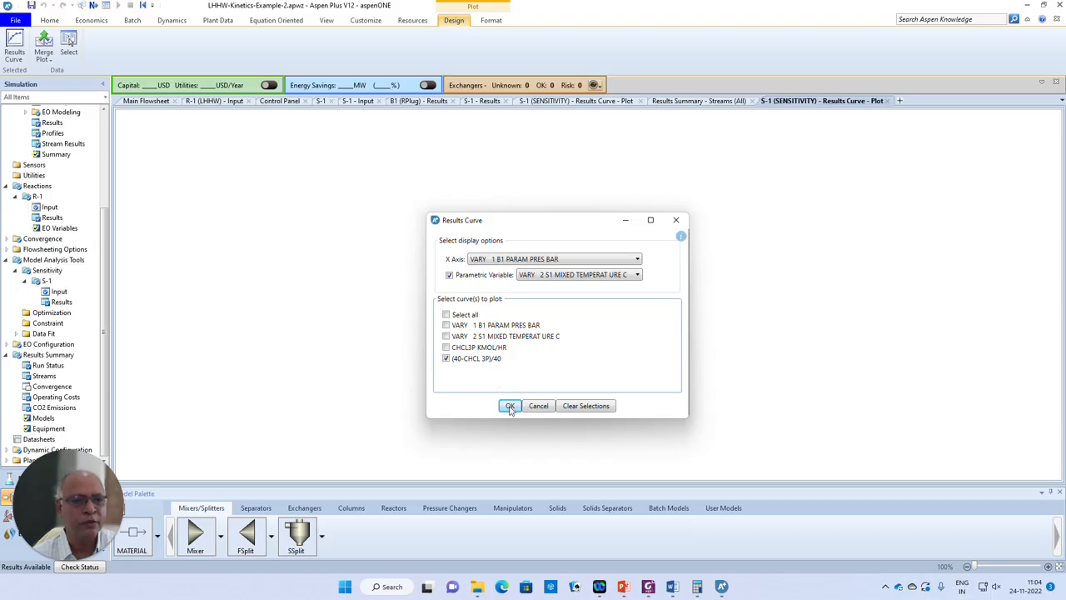
click(510, 407)
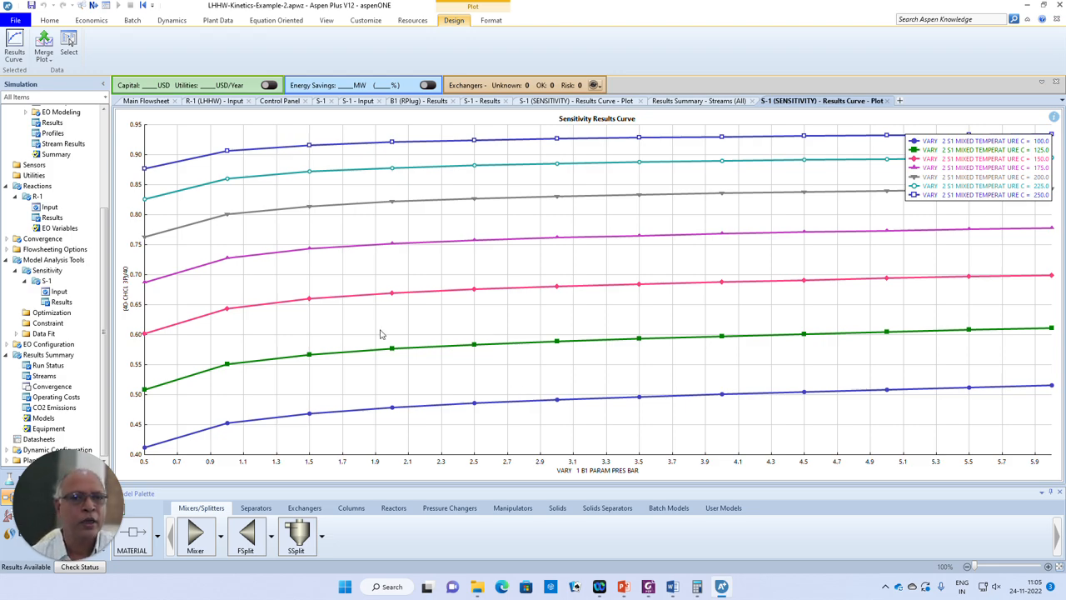
- Review the main flowsheet and R-1 kinetic input, comparing them with the Word rate equation and the general LHHW expression in the PowerPoint slides
click(147, 101)
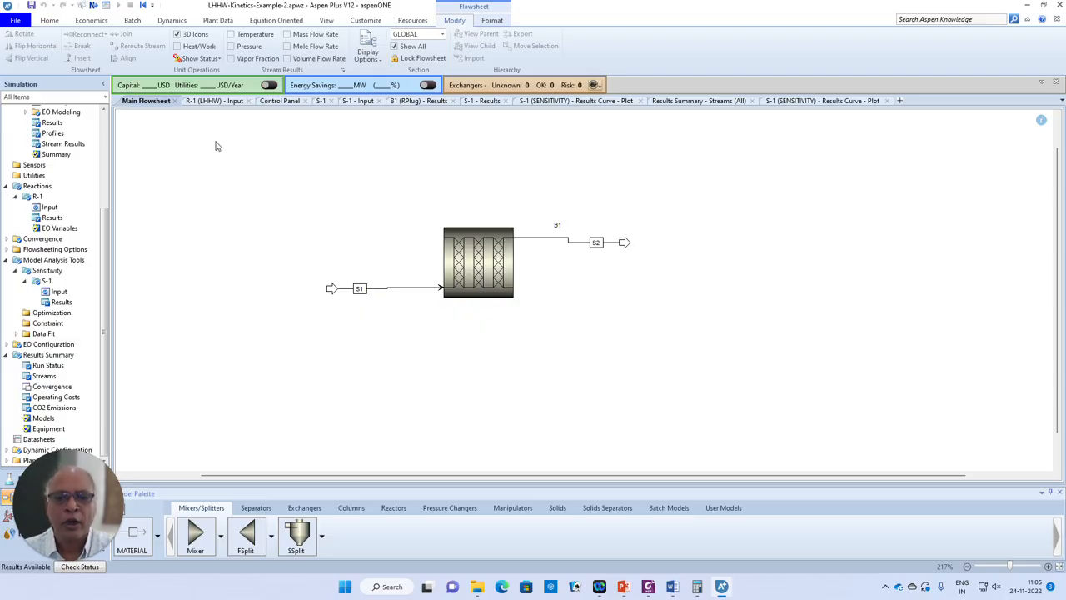
click(48, 208)
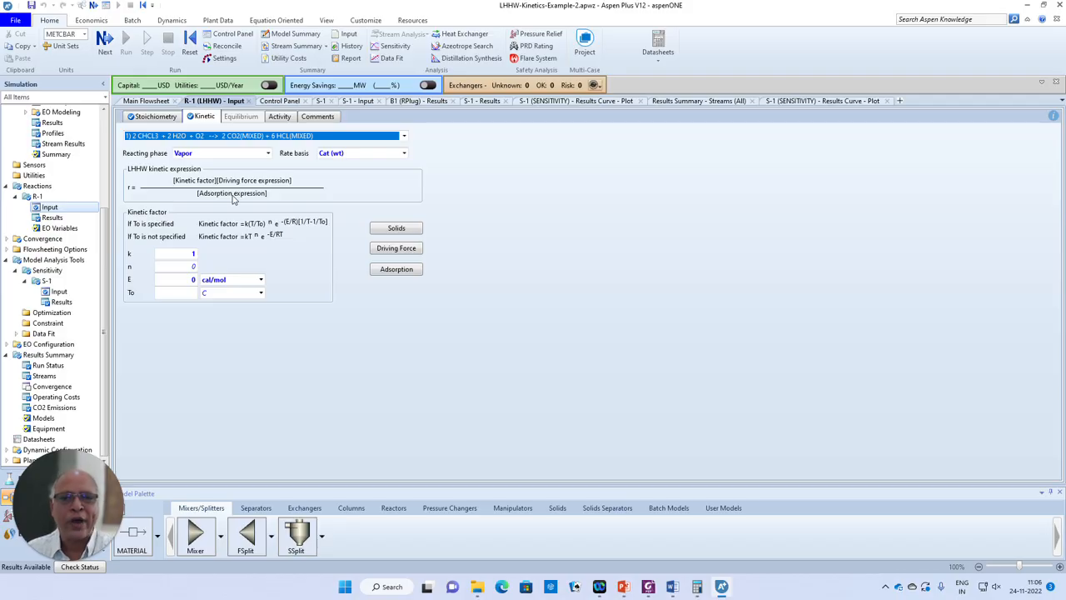
click(672, 586)
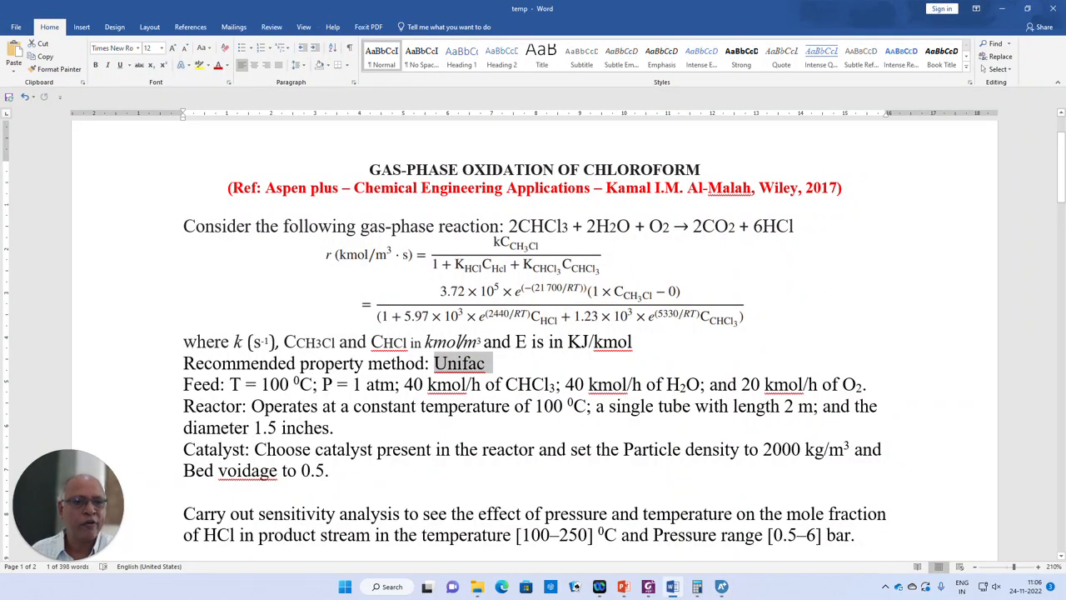
click(624, 586)
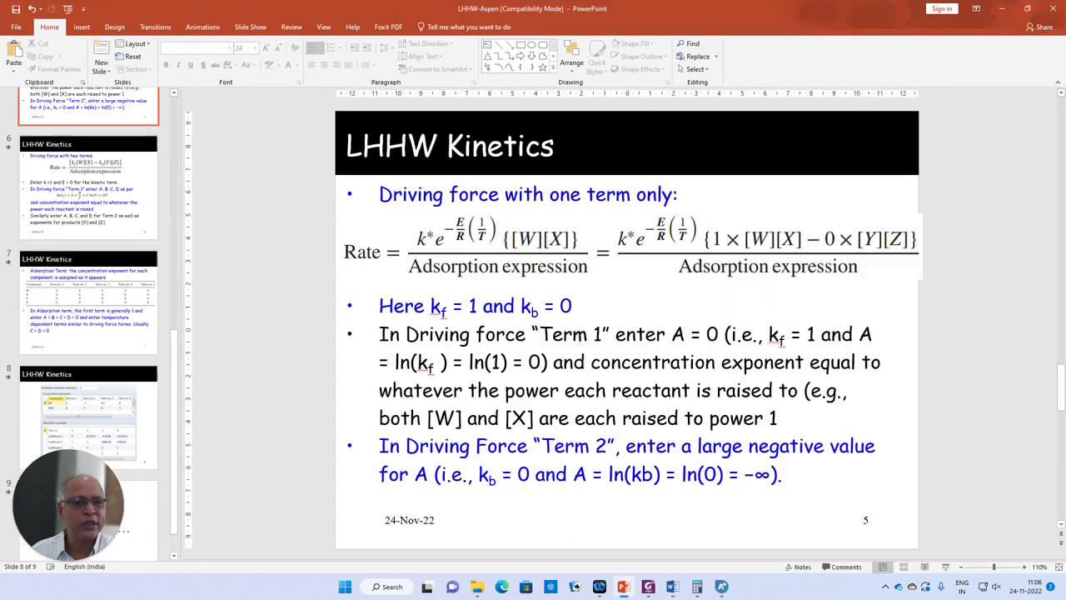
key(Home)
key(Down)
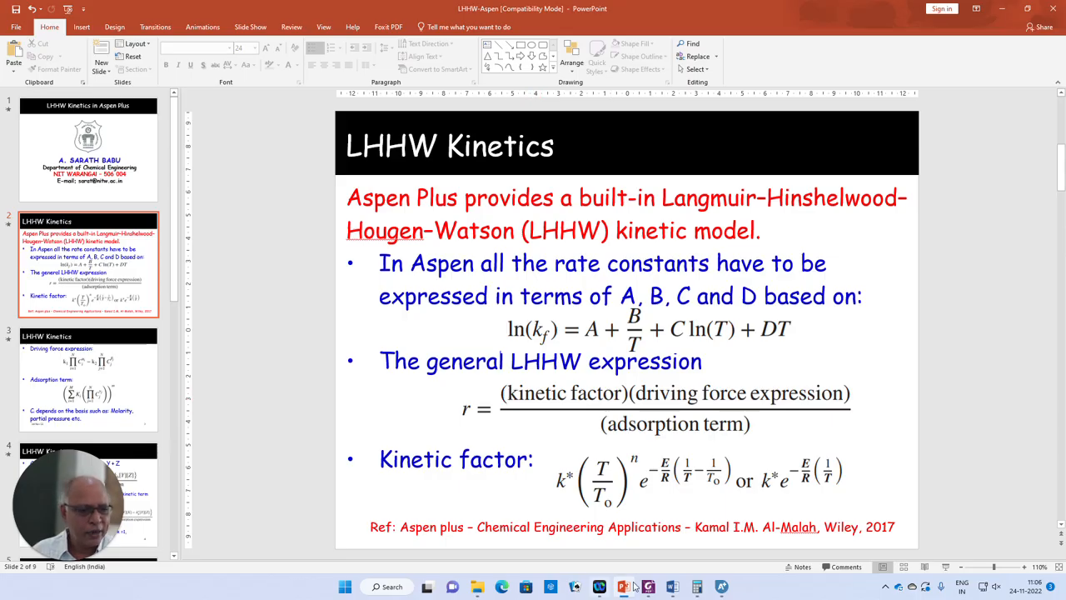
click(722, 586)
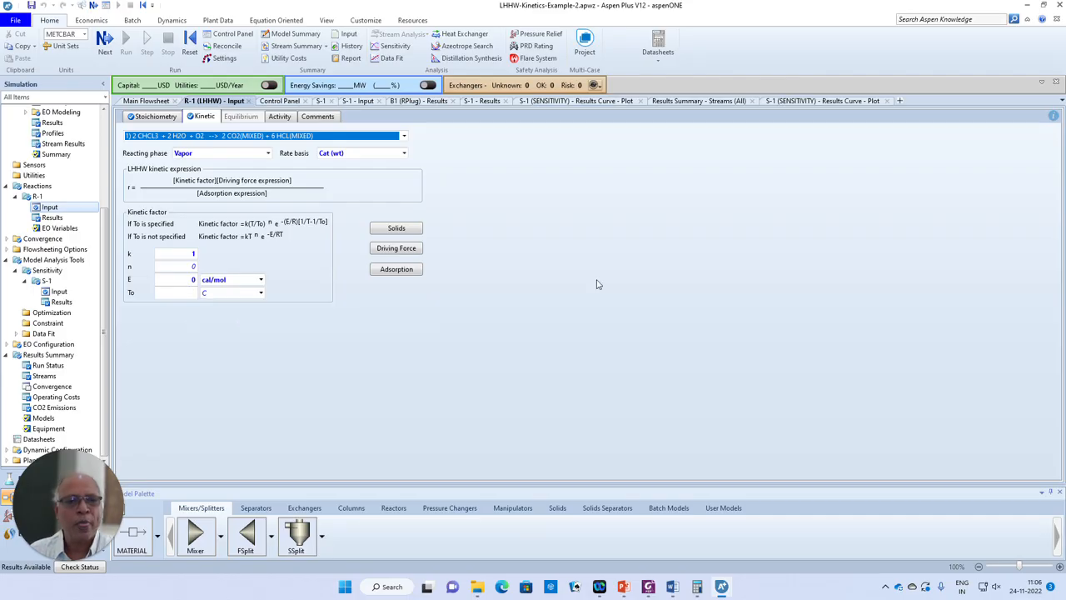
- Examine terms 1 and 2 of the R-1 driving force expression beside the Word rate equation, then close the expression
click(408, 252)
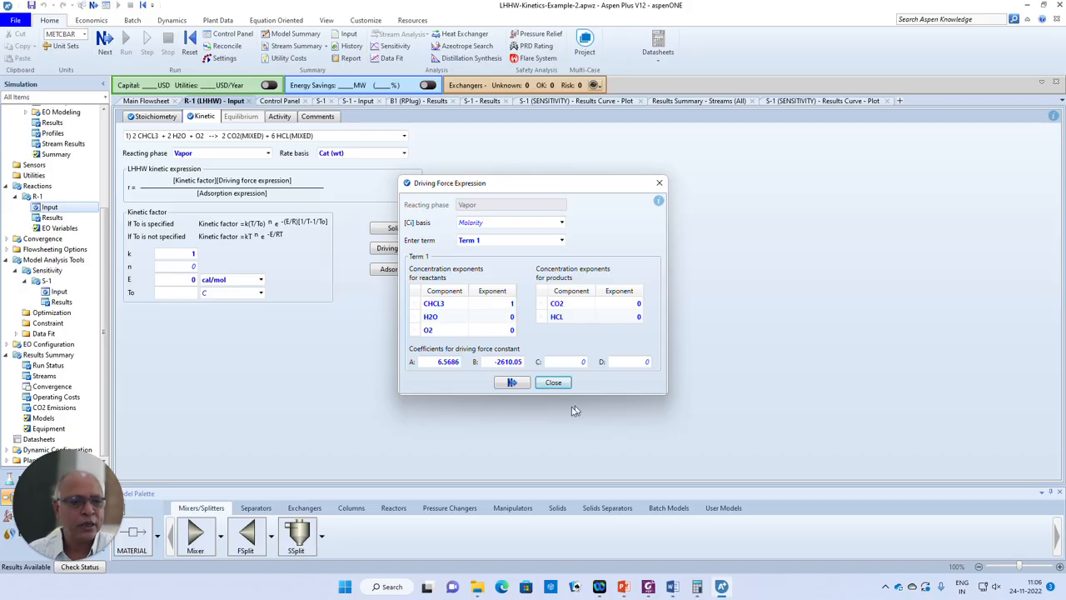
click(674, 587)
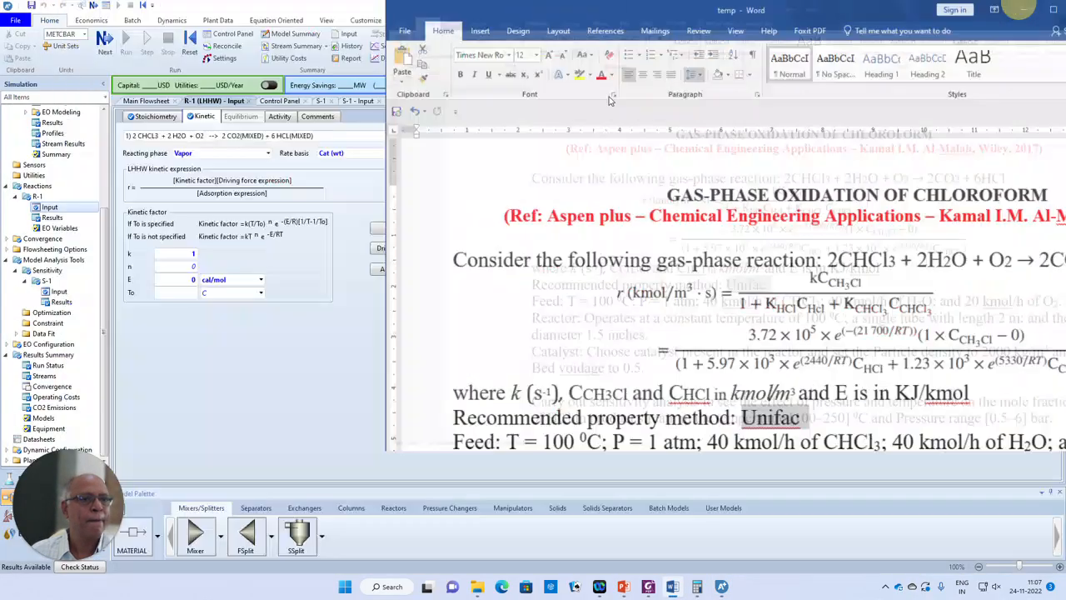
click(1027, 8)
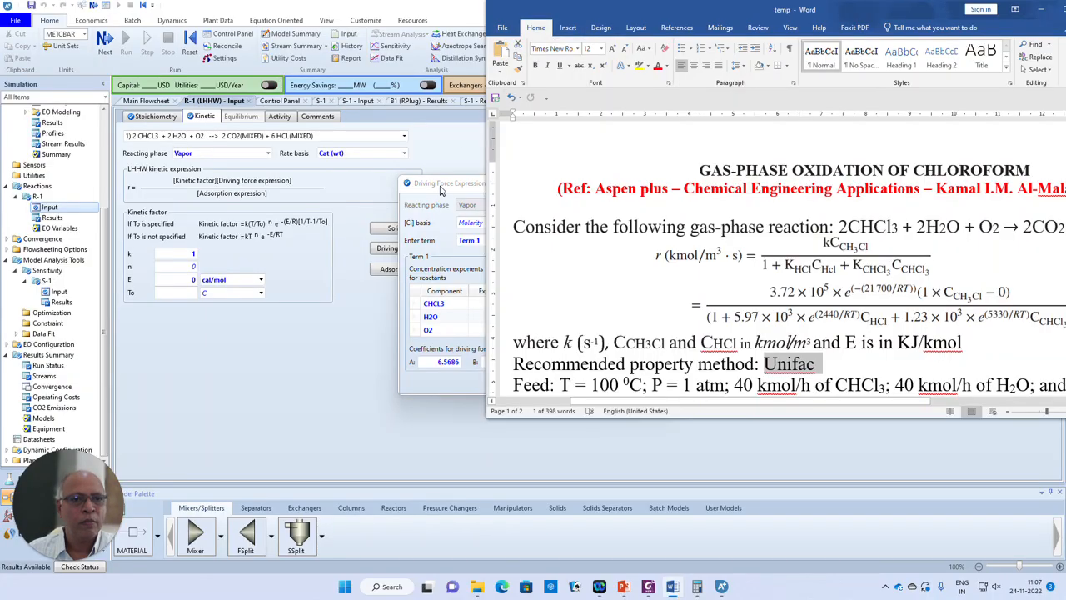
drag(442, 190, 264, 162)
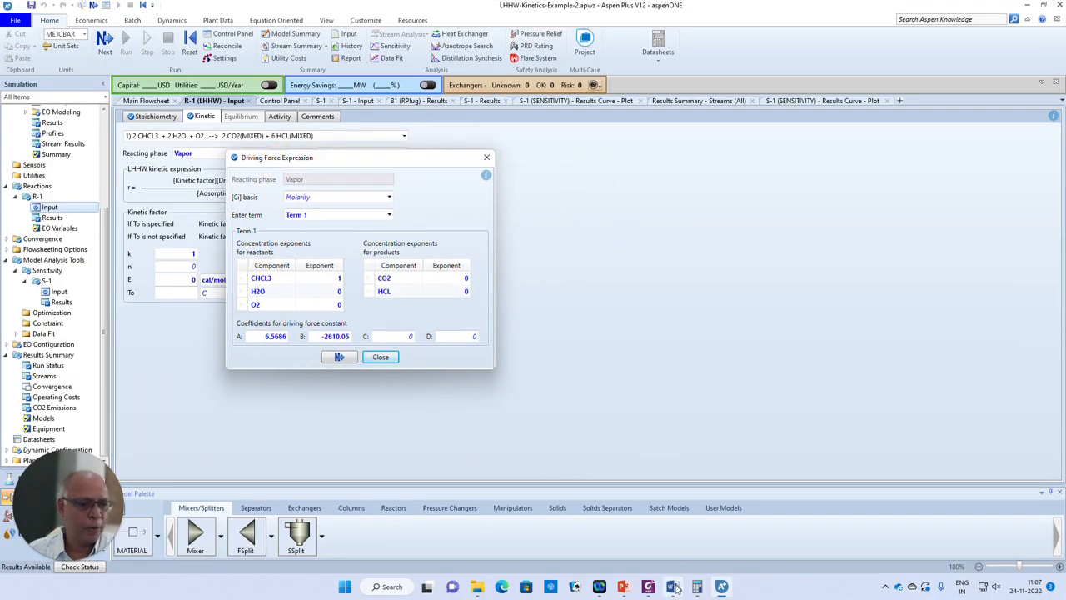
click(673, 587)
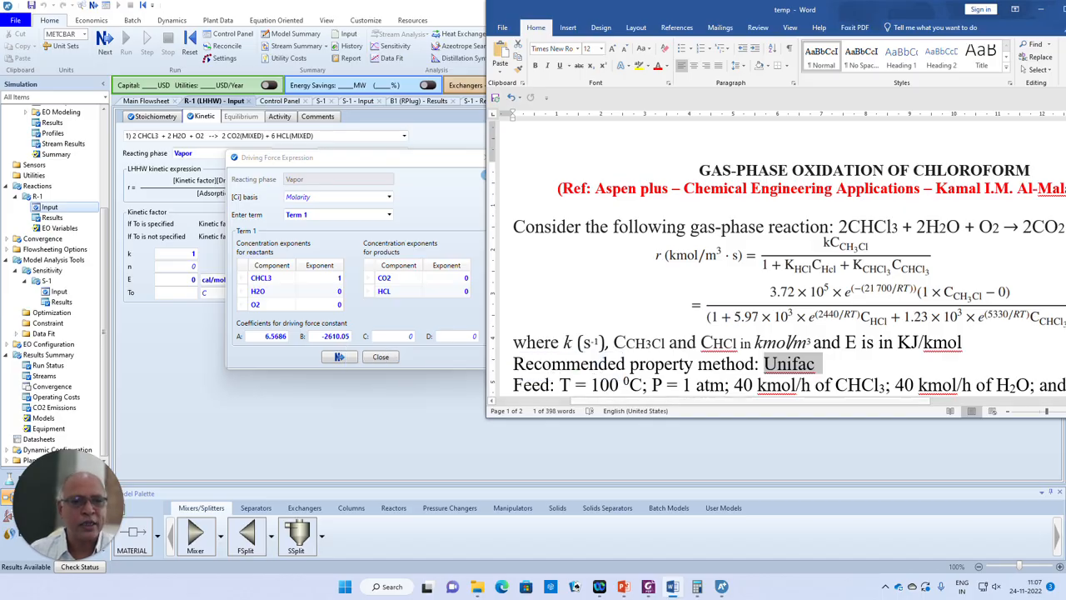
click(387, 216)
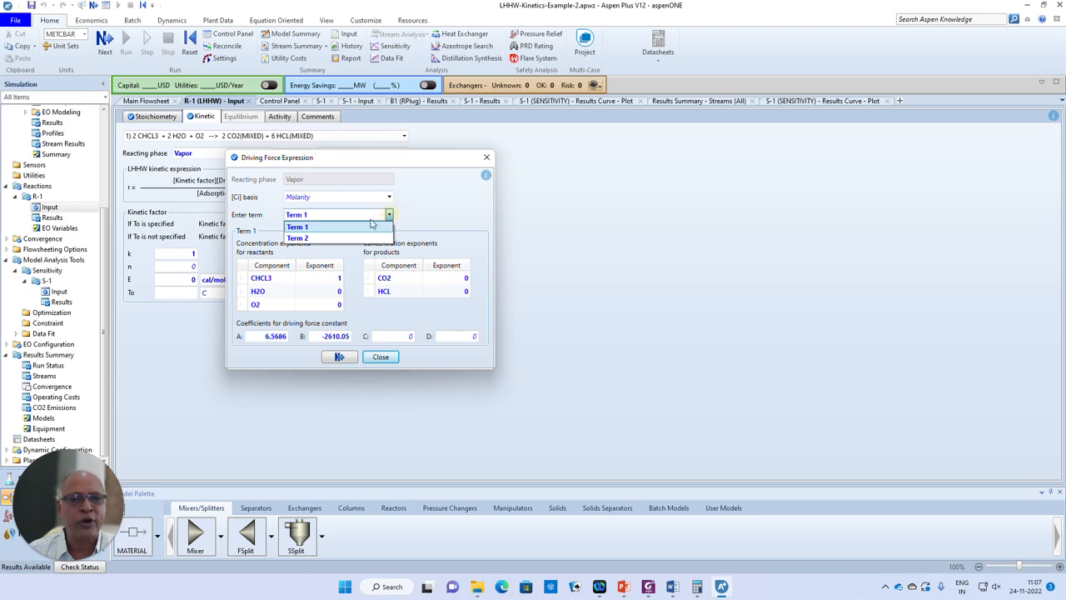
click(300, 238)
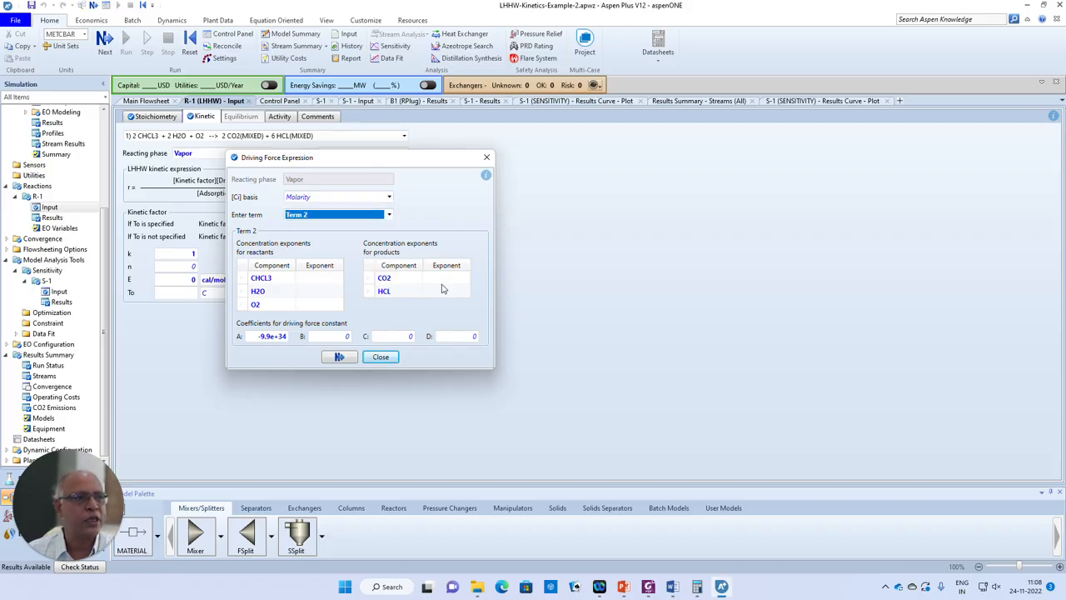
click(382, 358)
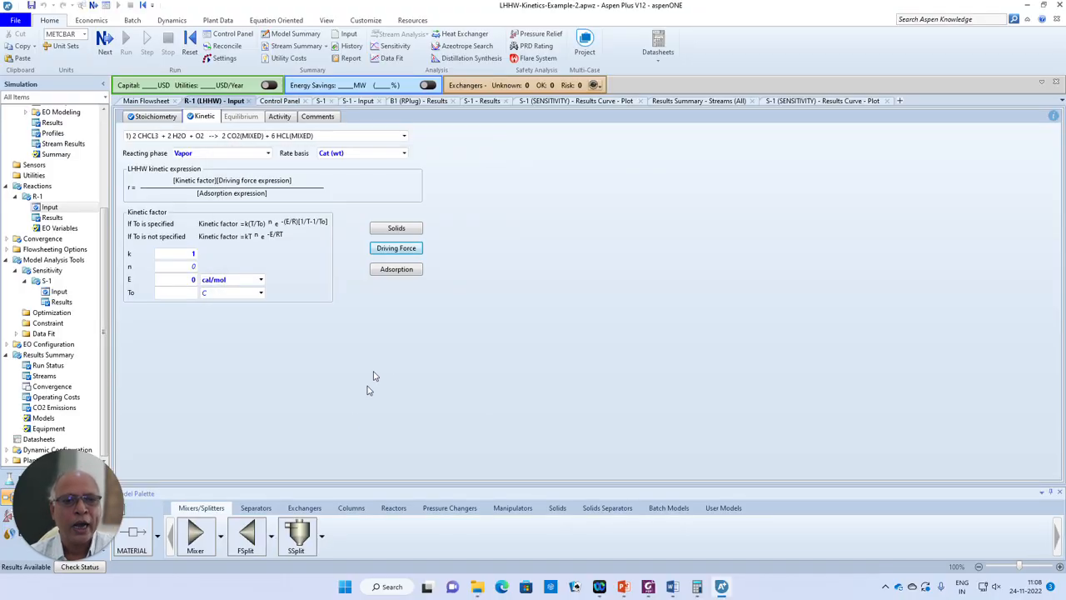
- Open the R-1 adsorption expression, widen it to show all three terms, and compare it with the rate equation's denominator in Word
click(395, 278)
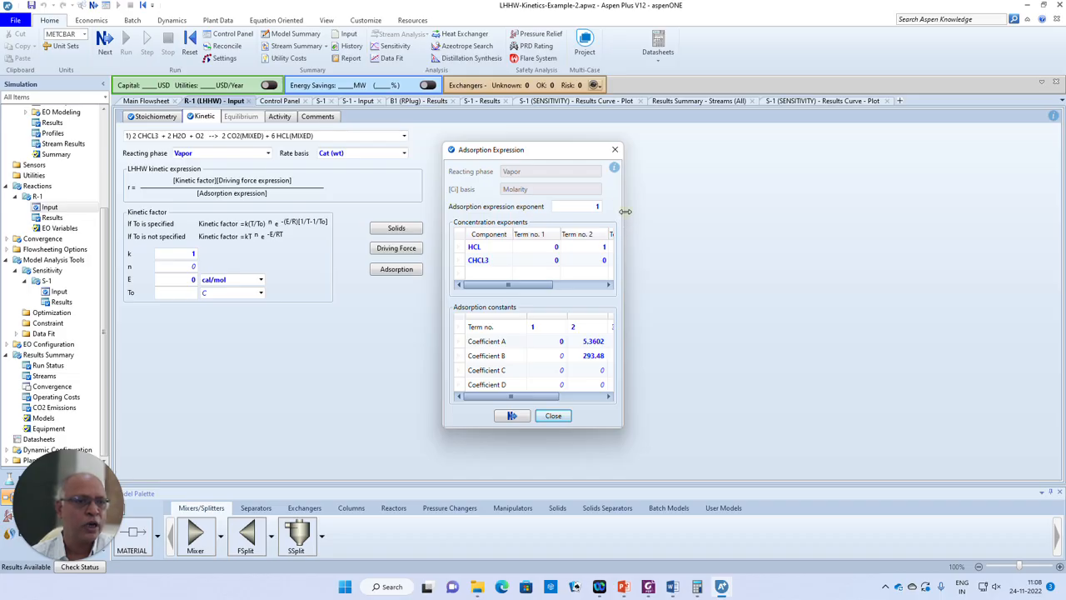
drag(625, 212, 691, 212)
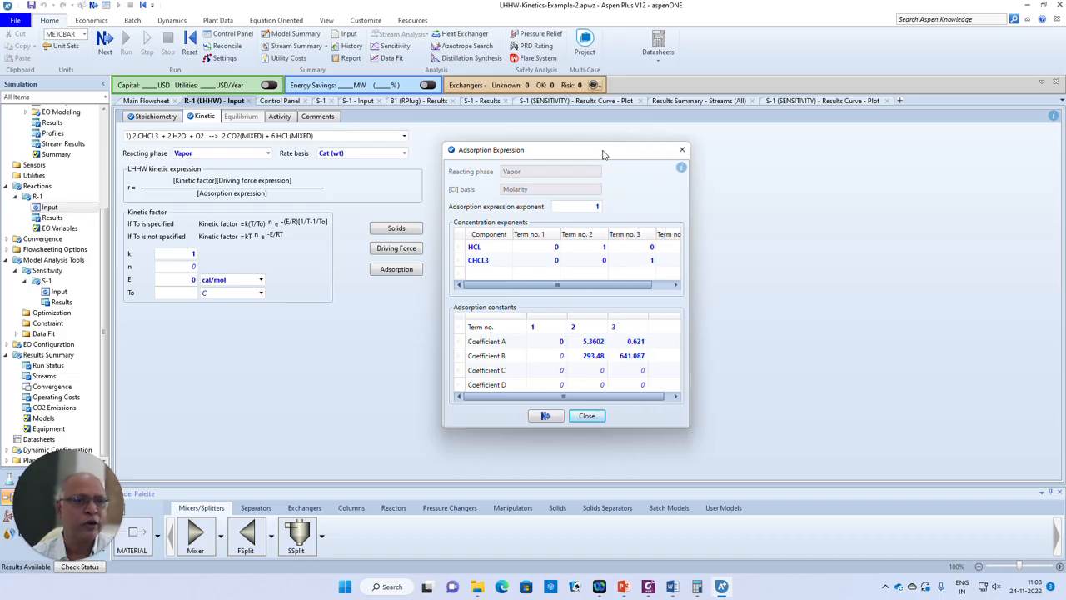
drag(604, 154, 313, 140)
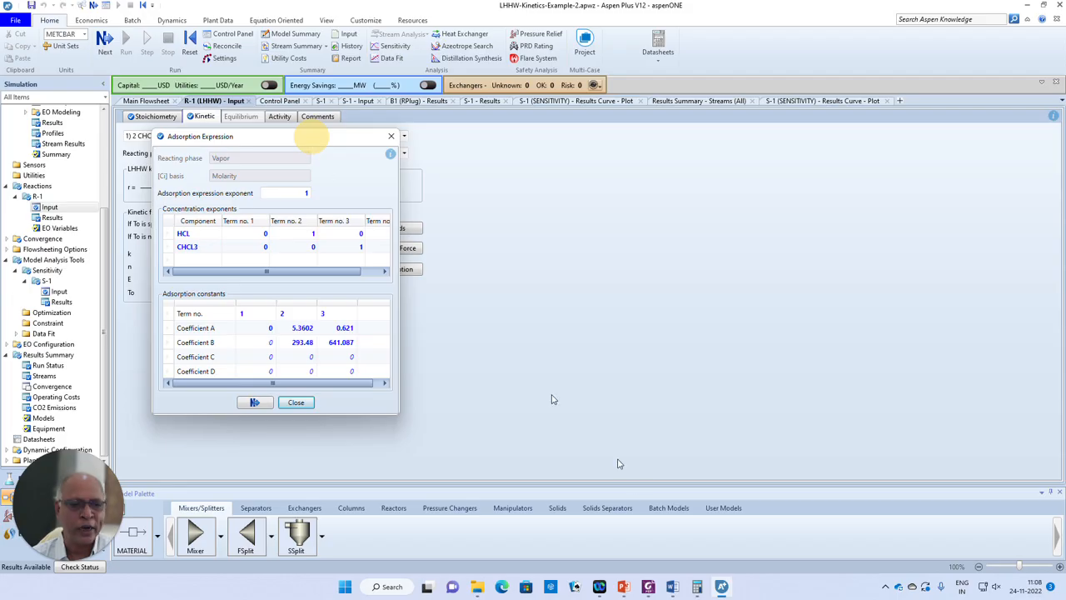
click(674, 587)
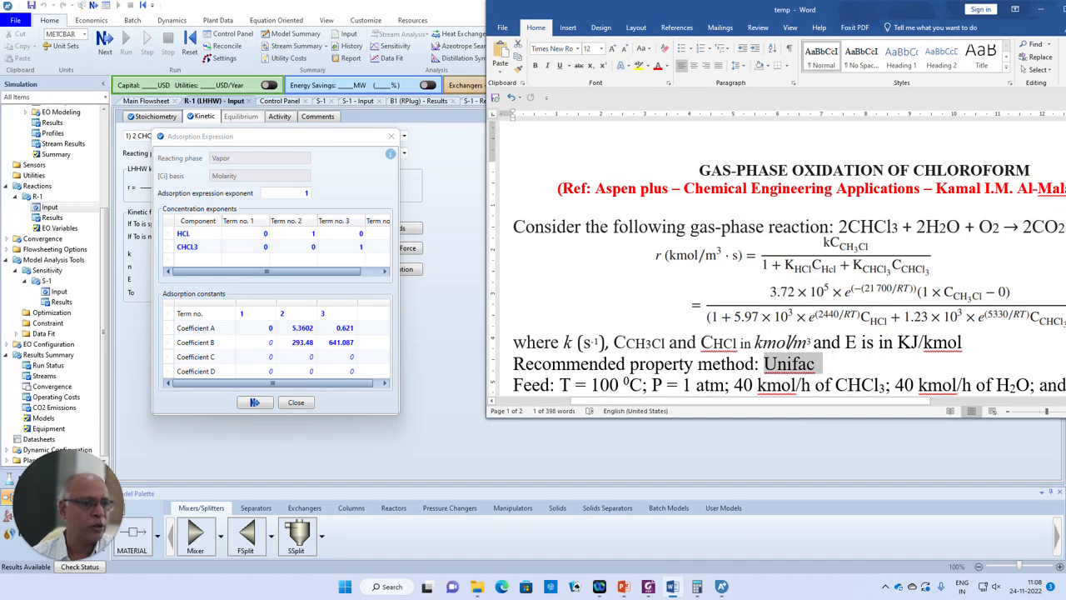
drag(774, 405, 835, 402)
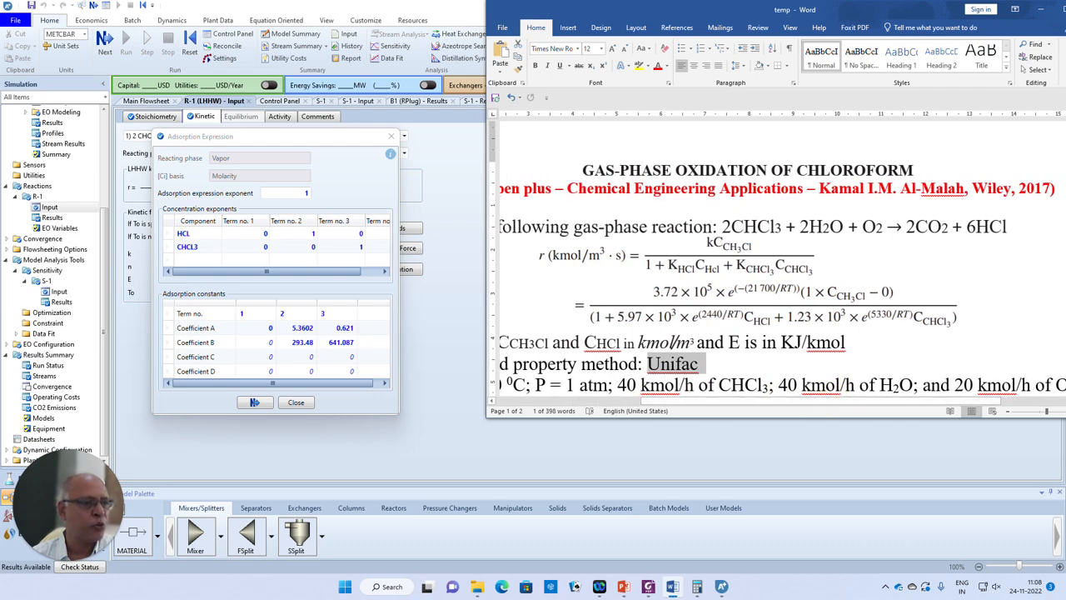